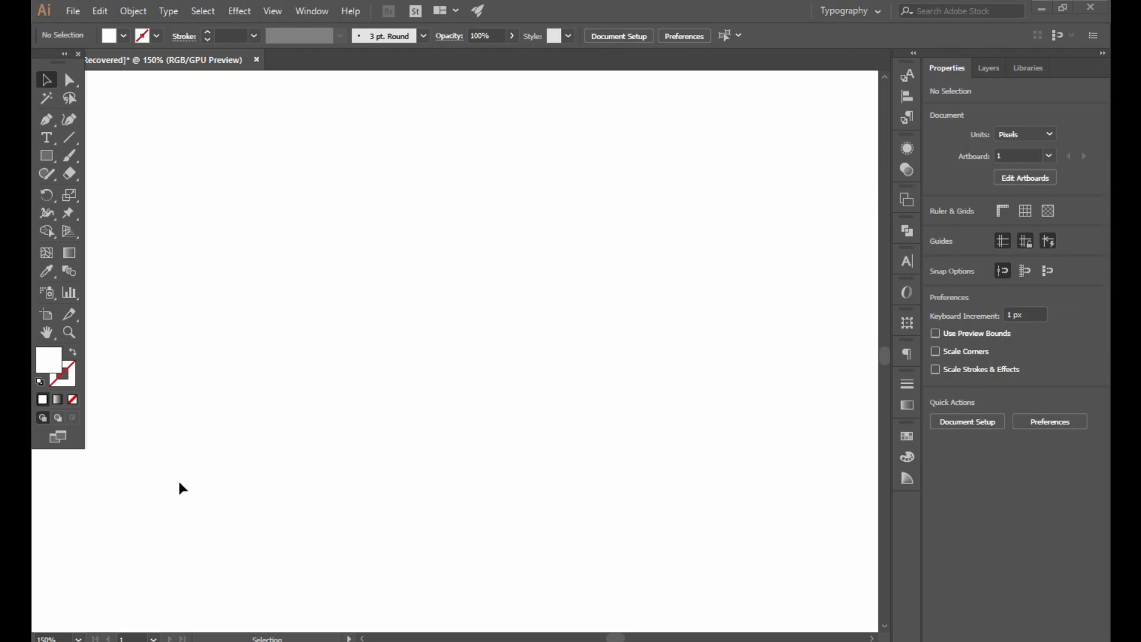
# Draw a rounded rectangle about 261 px wide and 315 px high in the middle of the artboard area.
pyautogui.click(43, 159)
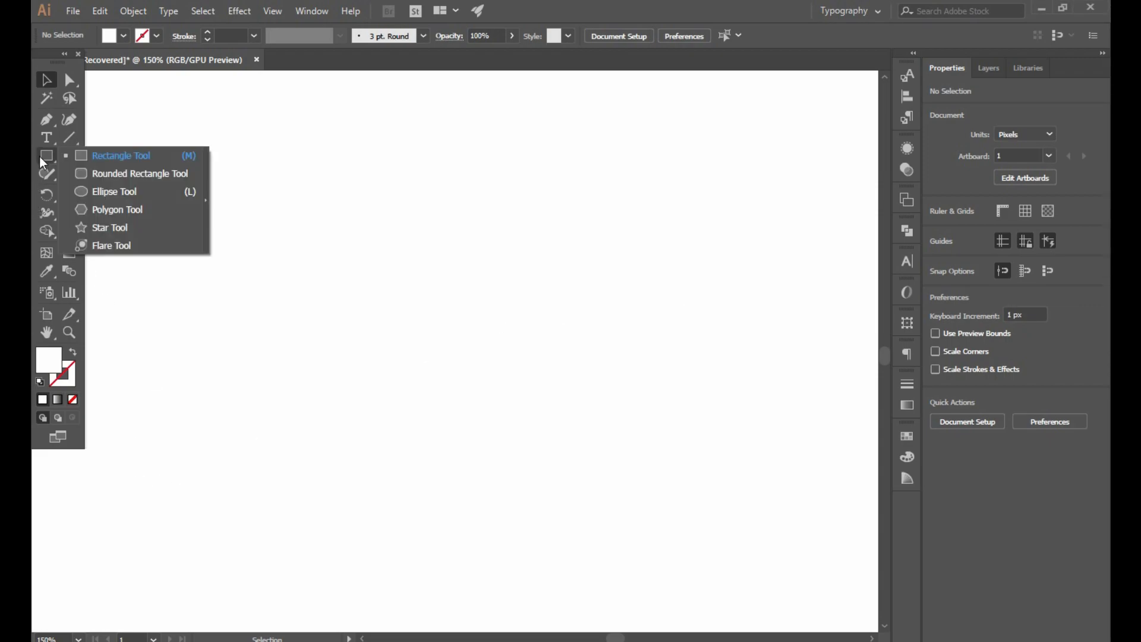
pyautogui.click(110, 154)
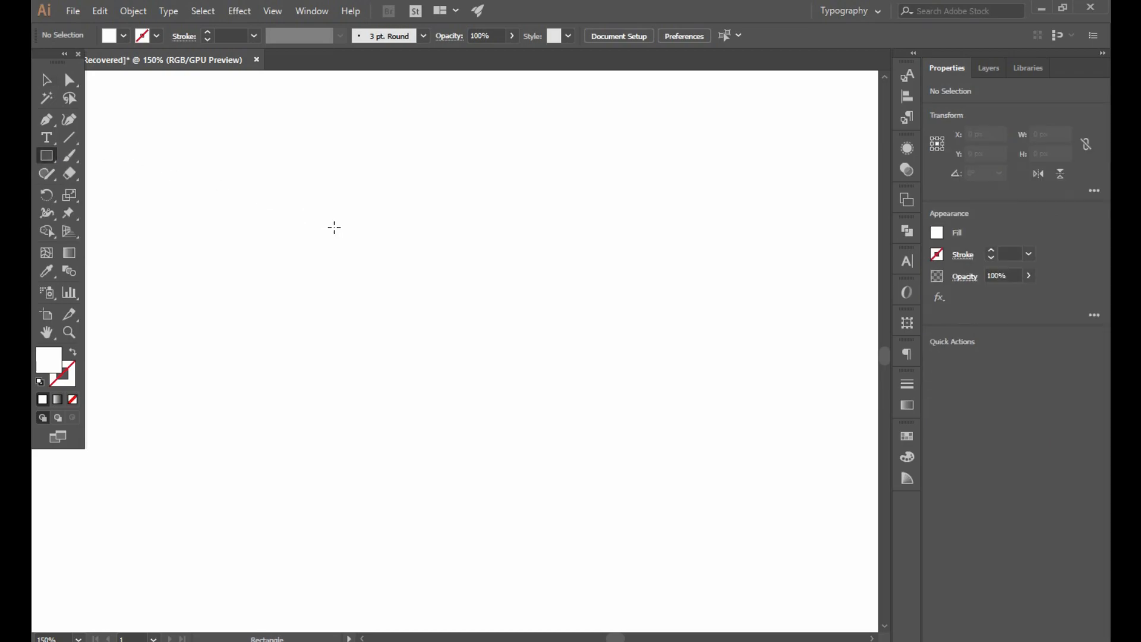
pyautogui.moveTo(46, 156); pyautogui.dragTo(104, 173)
pyautogui.moveTo(279, 191); pyautogui.dragTo(574, 545)
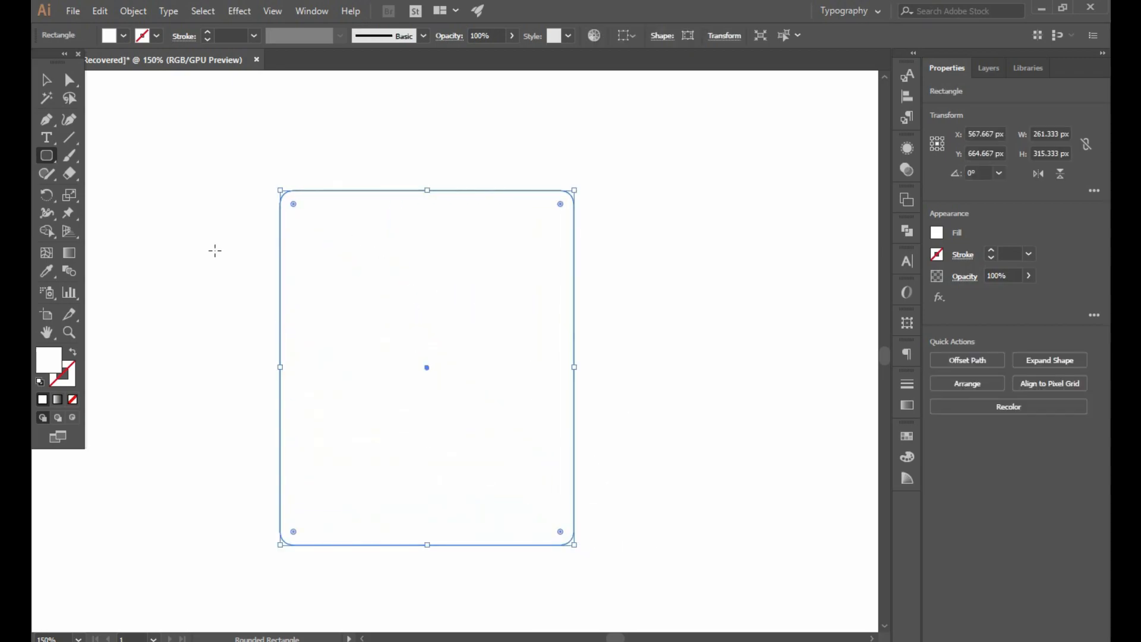
pyautogui.click(46, 79)
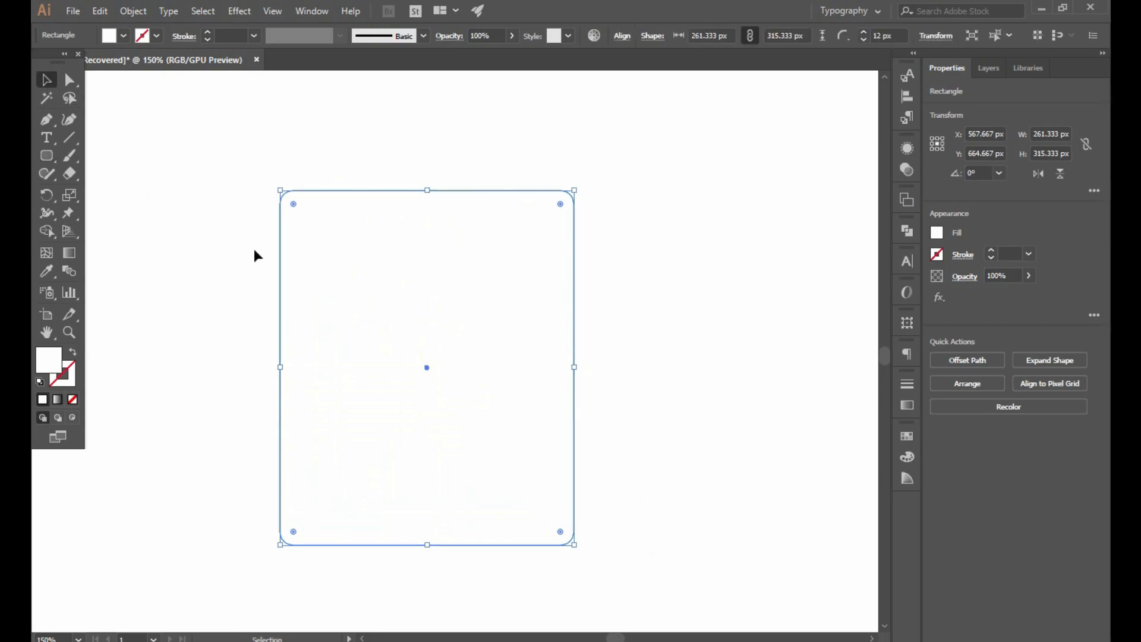
# Fill the rounded rectangle with a very dark olive brown and move it slightly up and to the right.
pyautogui.moveTo(229, 151); pyautogui.dragTo(593, 518)
pyautogui.doubleClick(49, 359)
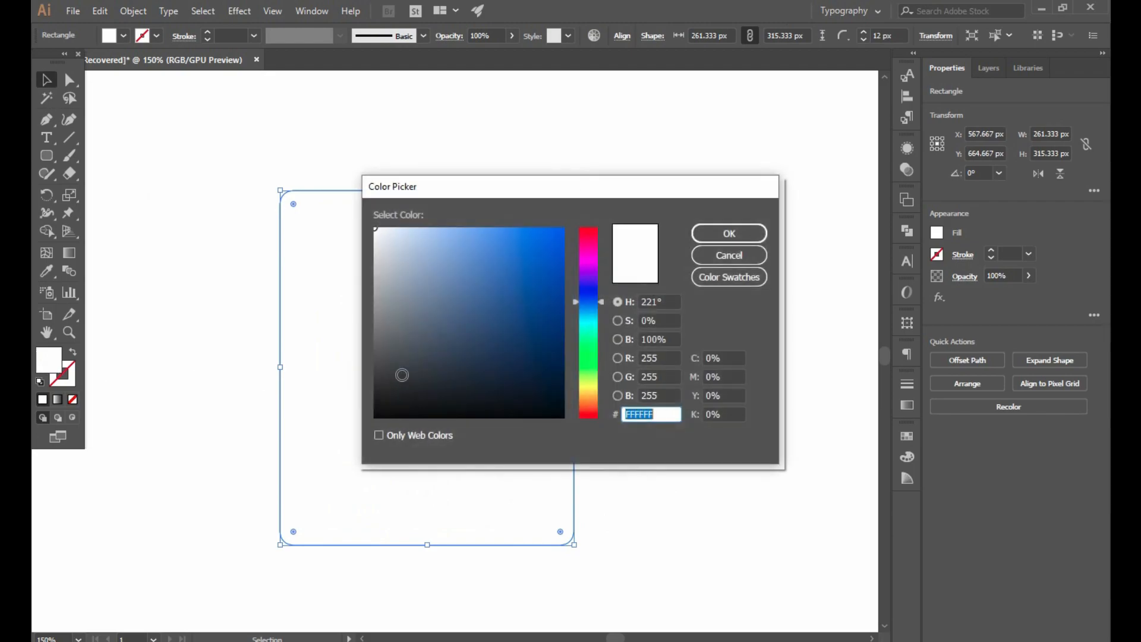
pyautogui.moveTo(579, 302)
pyautogui.mouseDown()
pyautogui.moveTo(594, 308)
pyautogui.moveTo(598, 415)
pyautogui.moveTo(600, 391)
pyautogui.moveTo(543, 368)
pyautogui.moveTo(545, 381)
pyautogui.mouseUp()
pyautogui.click(730, 233)
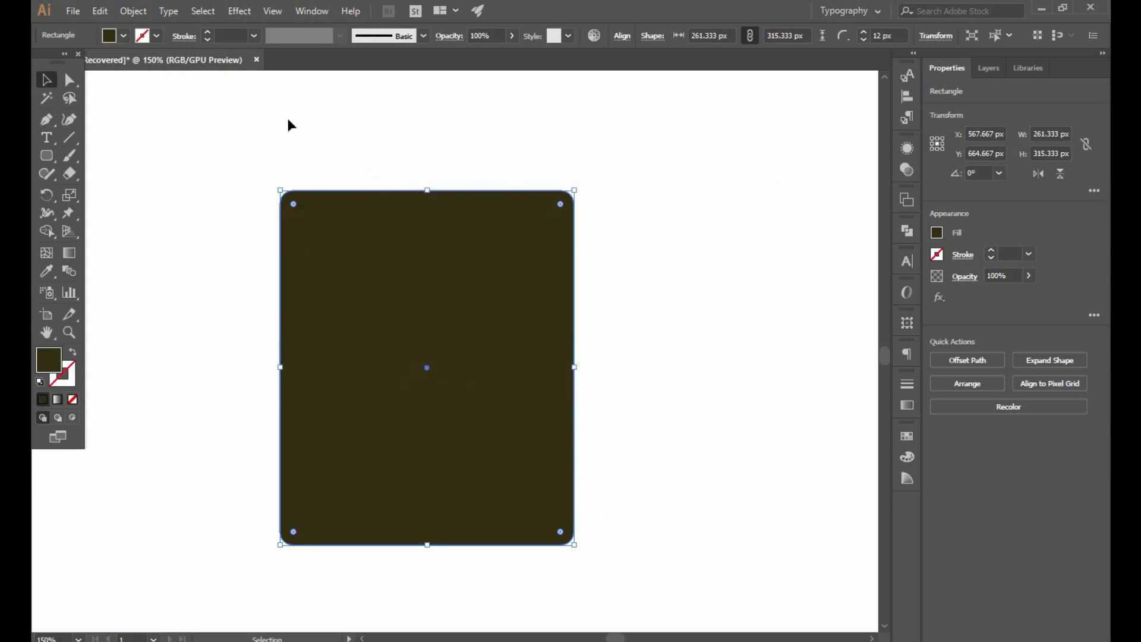
pyautogui.moveTo(395, 392); pyautogui.dragTo(451, 368)
pyautogui.click(720, 378)
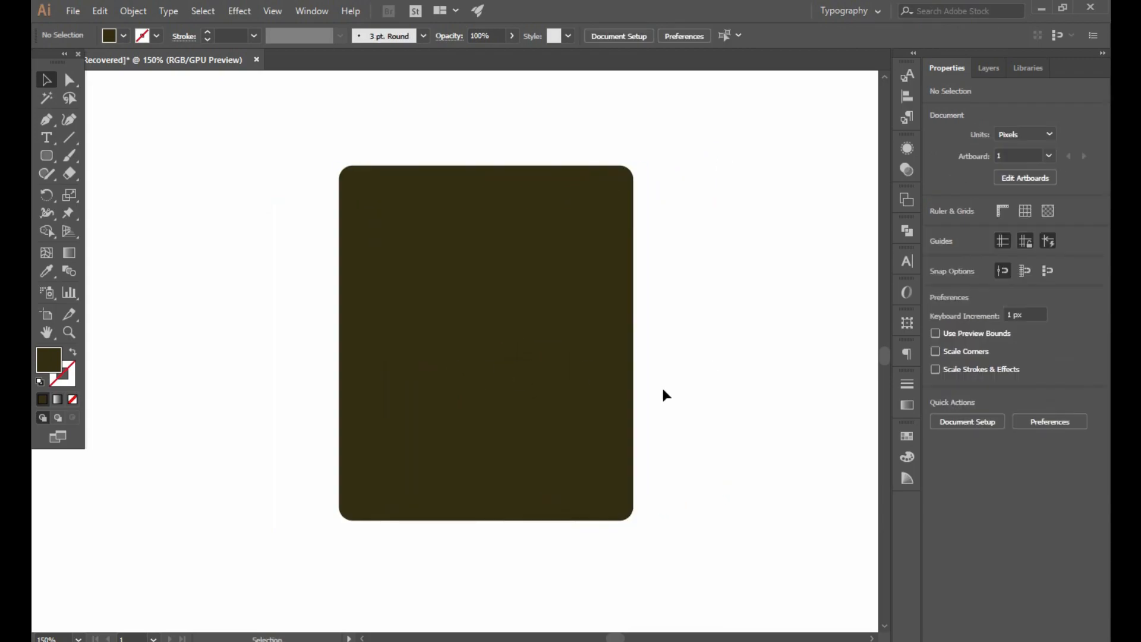
# Draw a closed downward-pointing triangle with the Pen tool, about 179 px wide and 57 px high, left of the rectangle.
pyautogui.click(41, 121)
pyautogui.click(114, 187)
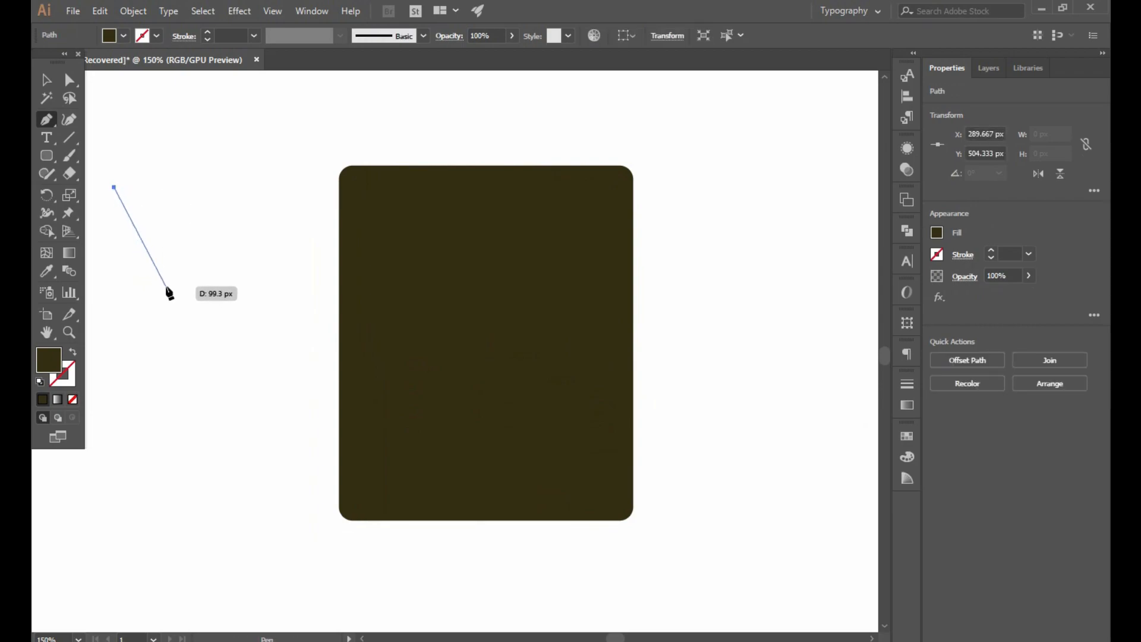
pyautogui.click(315, 188)
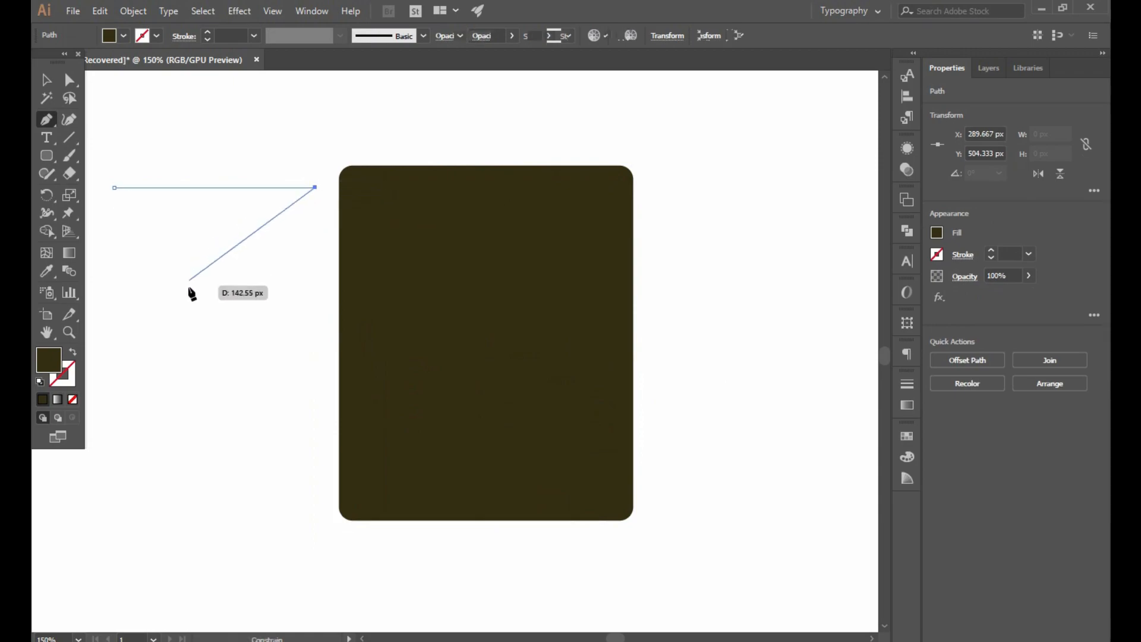
pyautogui.click(214, 251)
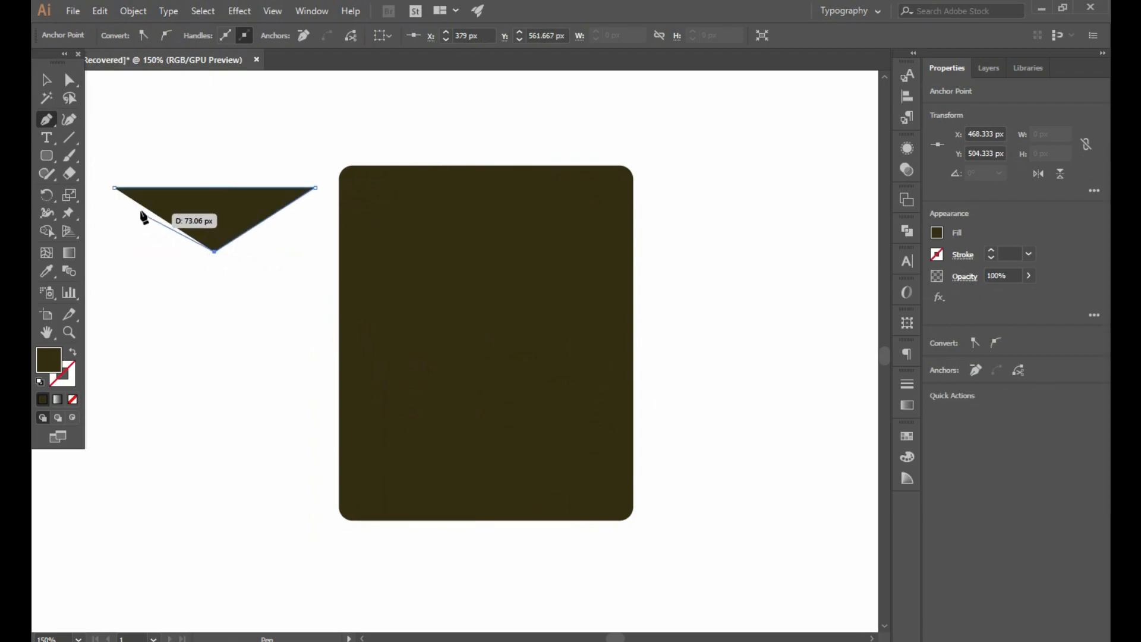
pyautogui.click(114, 188)
pyautogui.click(39, 79)
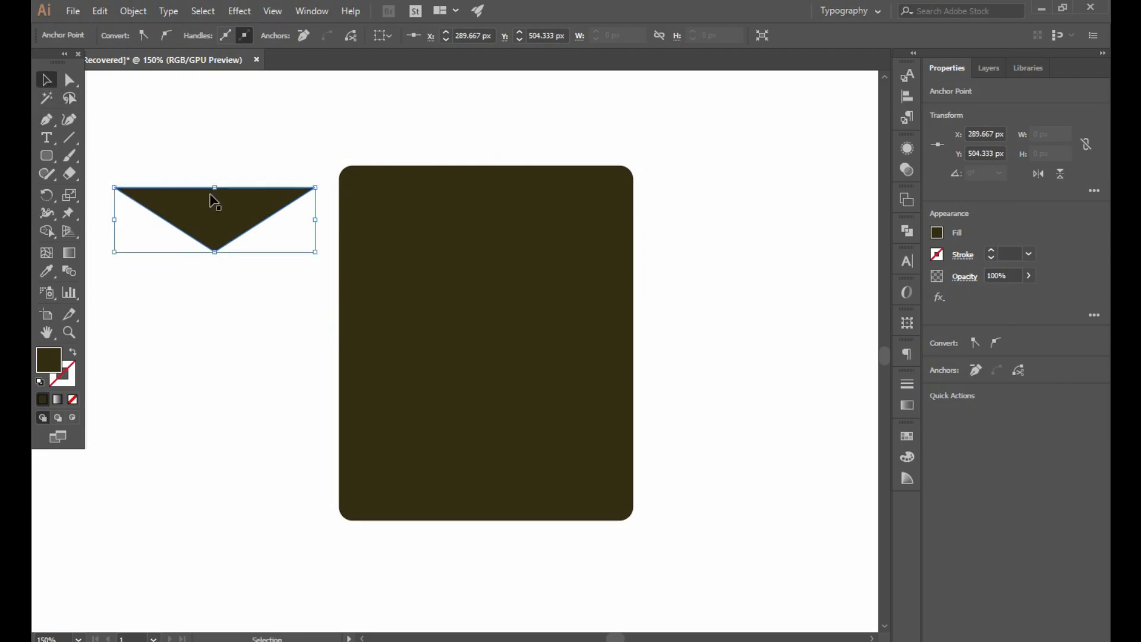
# Fill the triangle with golden yellow E2B80C.
pyautogui.doubleClick(42, 363)
pyautogui.click(556, 248)
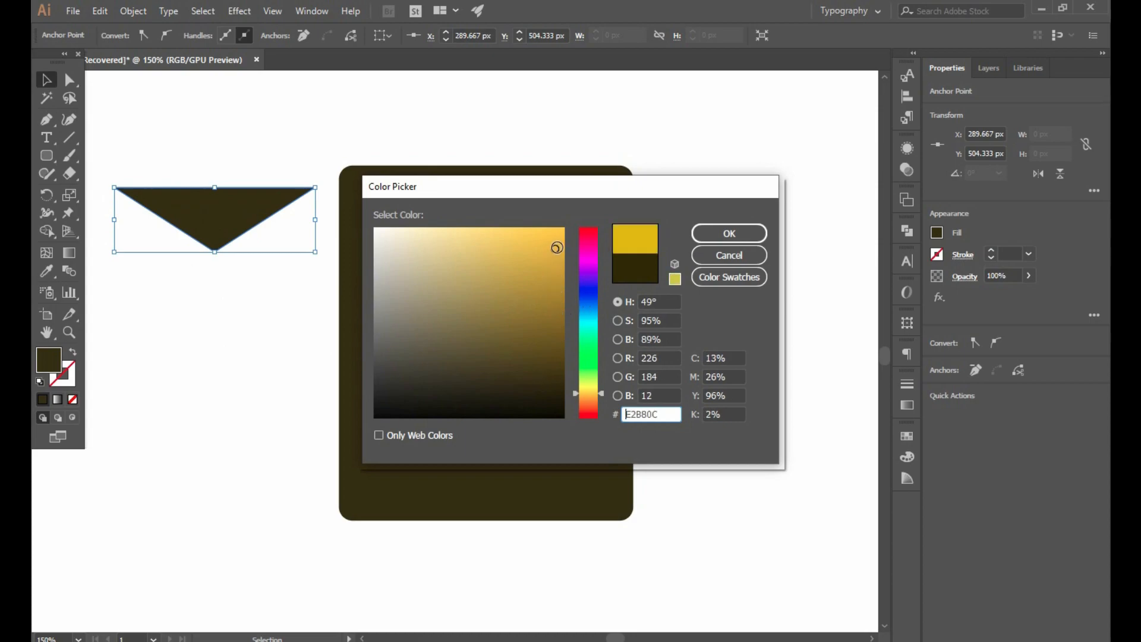
pyautogui.click(729, 232)
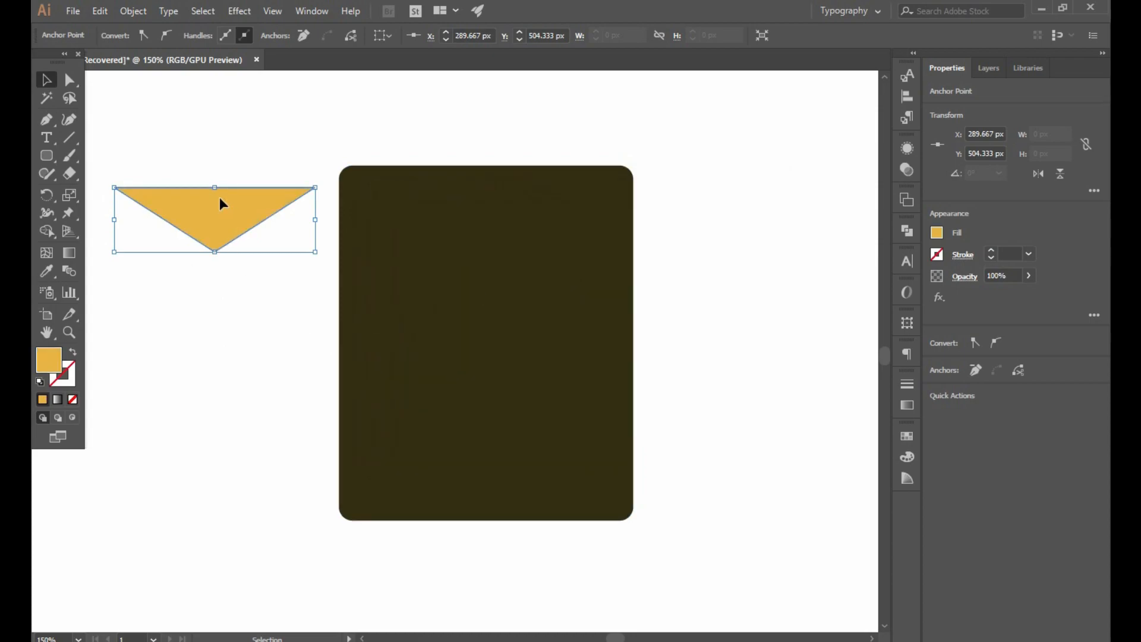
# Move the triangle onto the dark rectangle's upper edge and align both shapes by their horizontal centres and top edges.
pyautogui.click(213, 223)
pyautogui.moveTo(213, 223); pyautogui.dragTo(490, 205)
pyautogui.moveTo(248, 148); pyautogui.dragTo(843, 532)
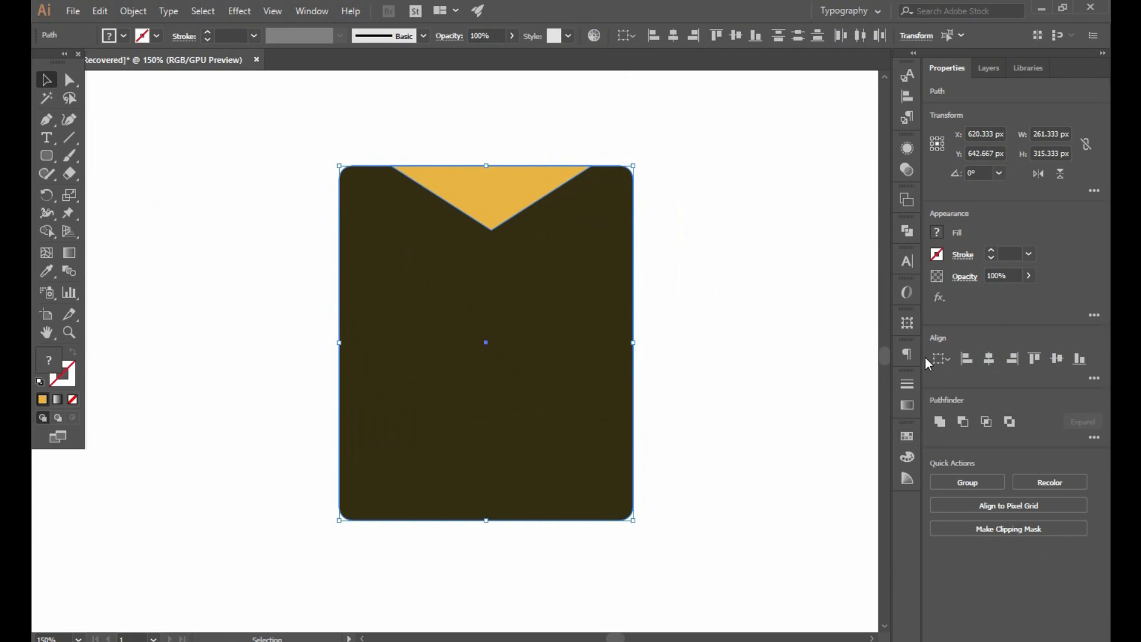
pyautogui.click(988, 367)
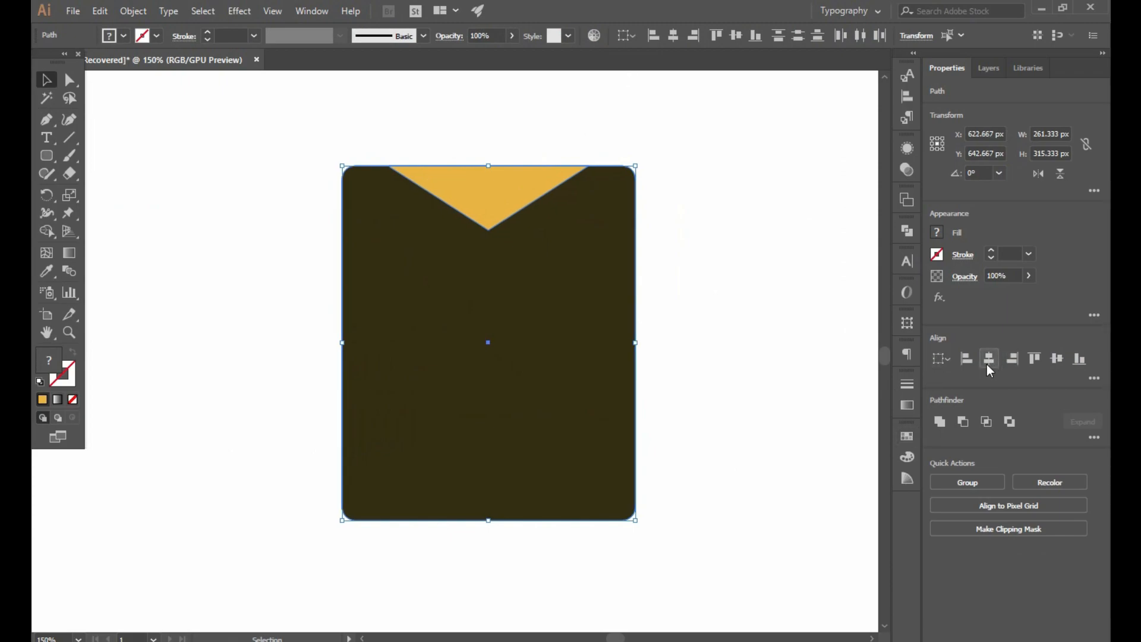
pyautogui.click(1034, 359)
pyautogui.click(738, 302)
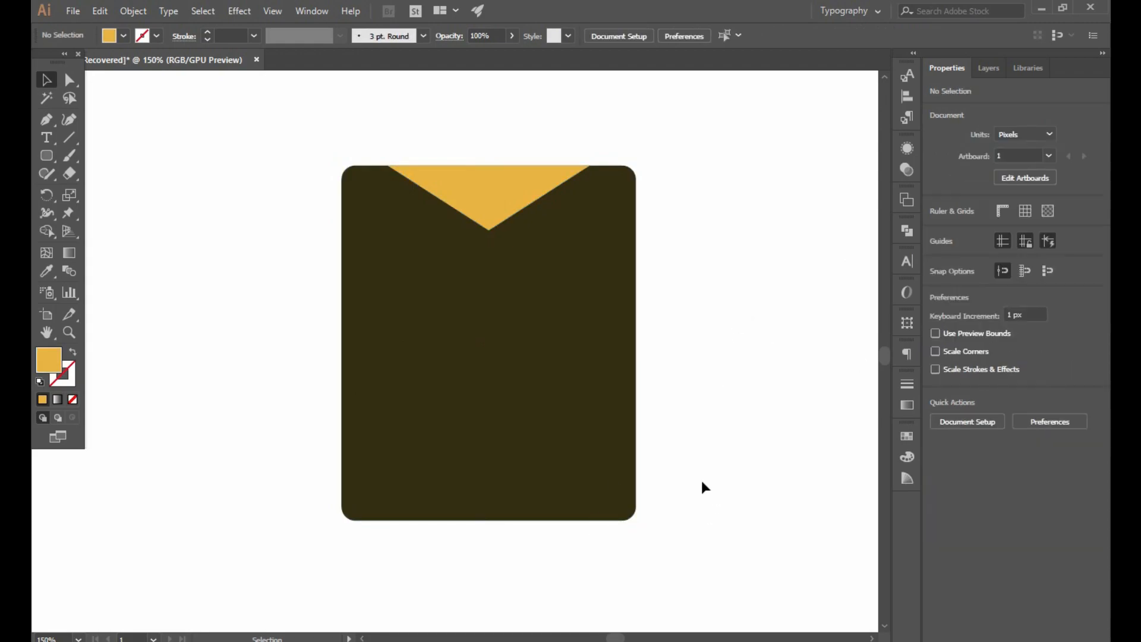
# Subtract the triangle from the dark rectangle with Minus Front and move the notched shape up and to the right.
pyautogui.moveTo(248, 109); pyautogui.dragTo(743, 442)
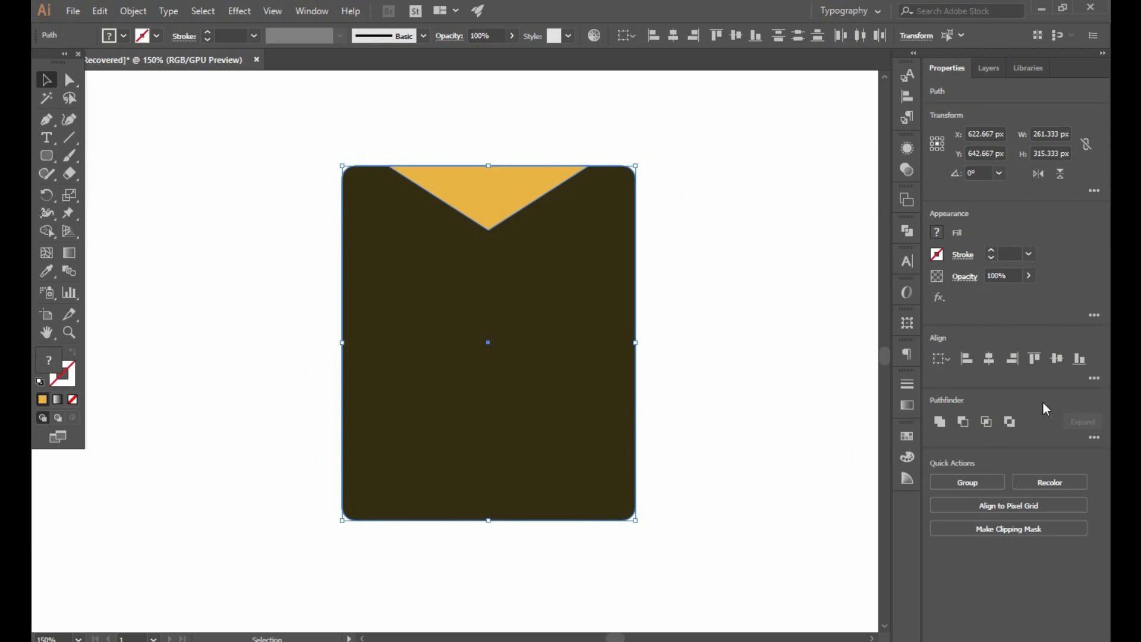
pyautogui.click(963, 421)
pyautogui.click(713, 289)
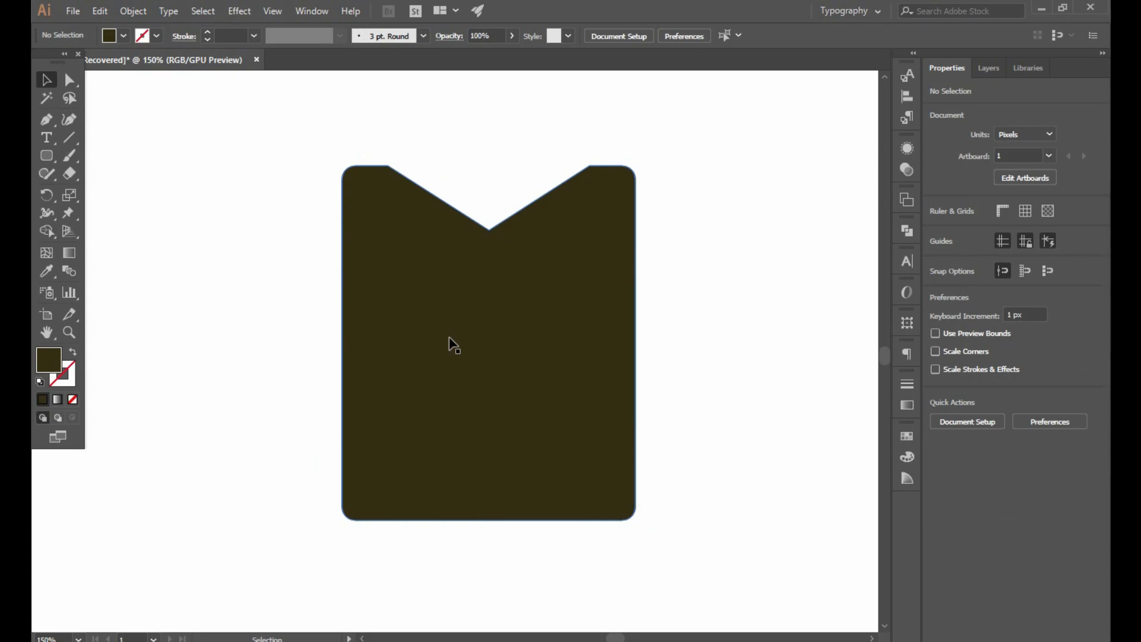
pyautogui.moveTo(462, 353); pyautogui.dragTo(703, 279)
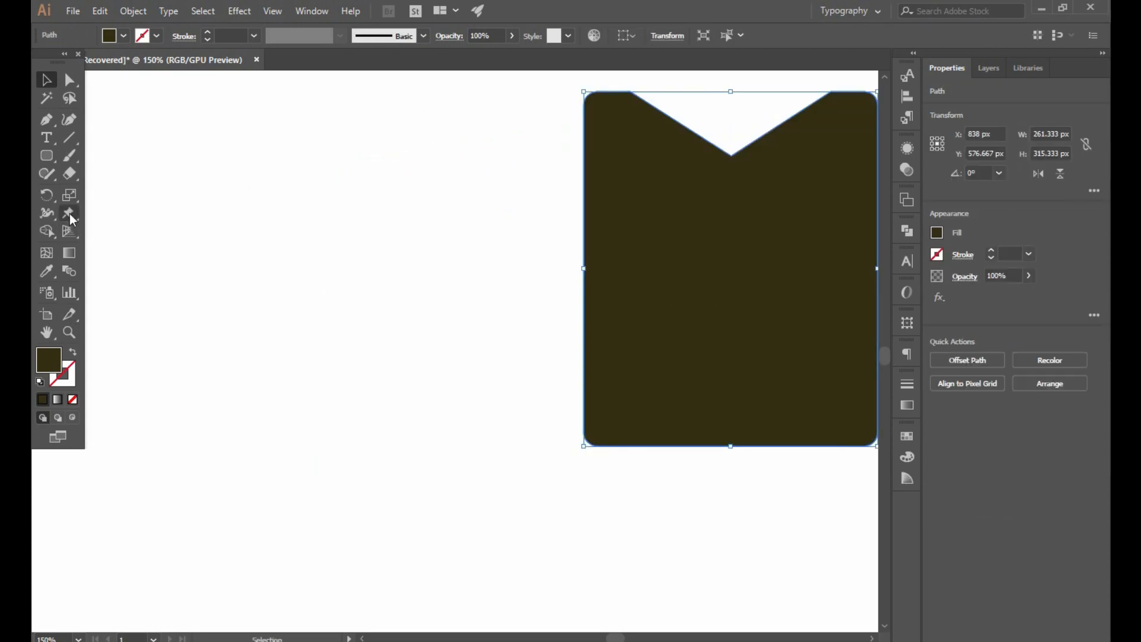
# Draw a smaller rounded rectangle about 150 px wide and 196 px high to the left of the notched shape.
pyautogui.click(48, 157)
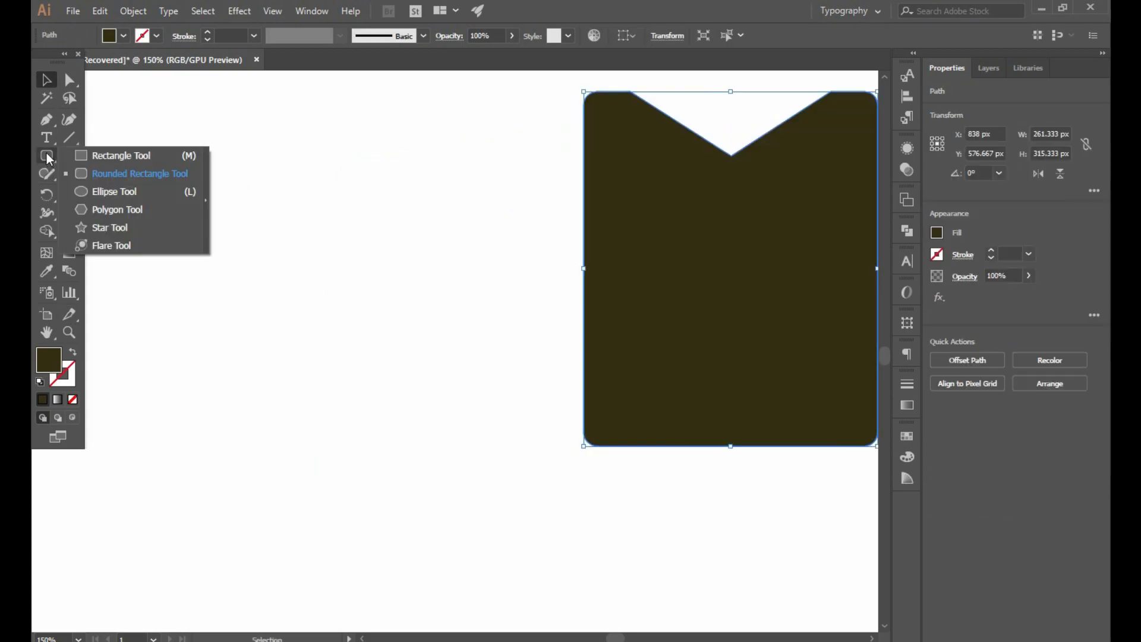
pyautogui.click(113, 173)
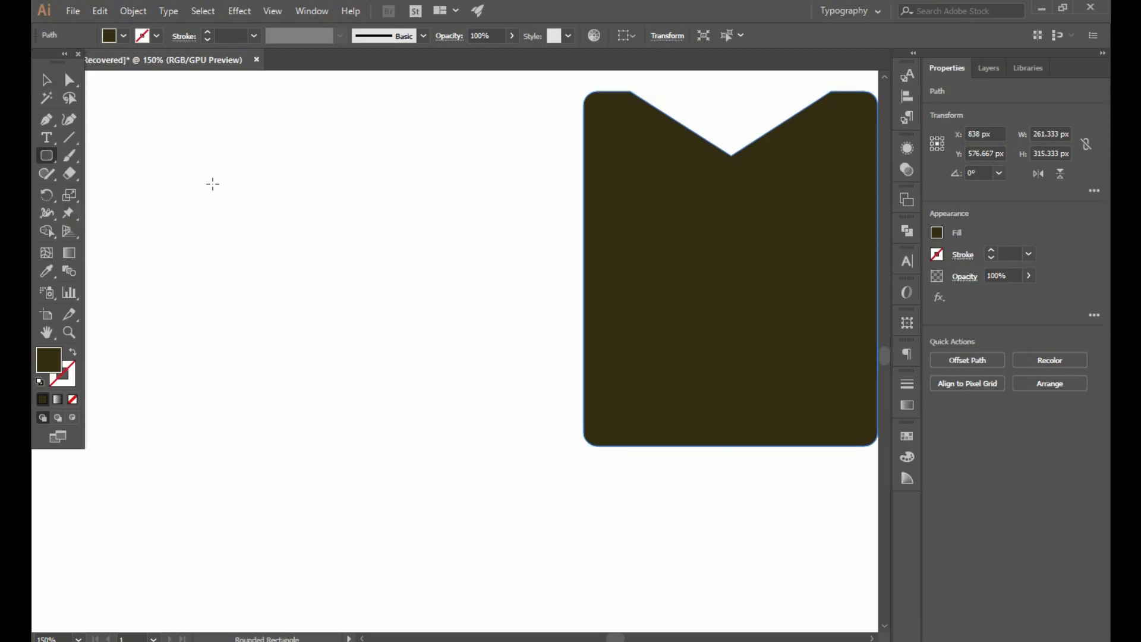
pyautogui.moveTo(204, 184); pyautogui.dragTo(374, 406)
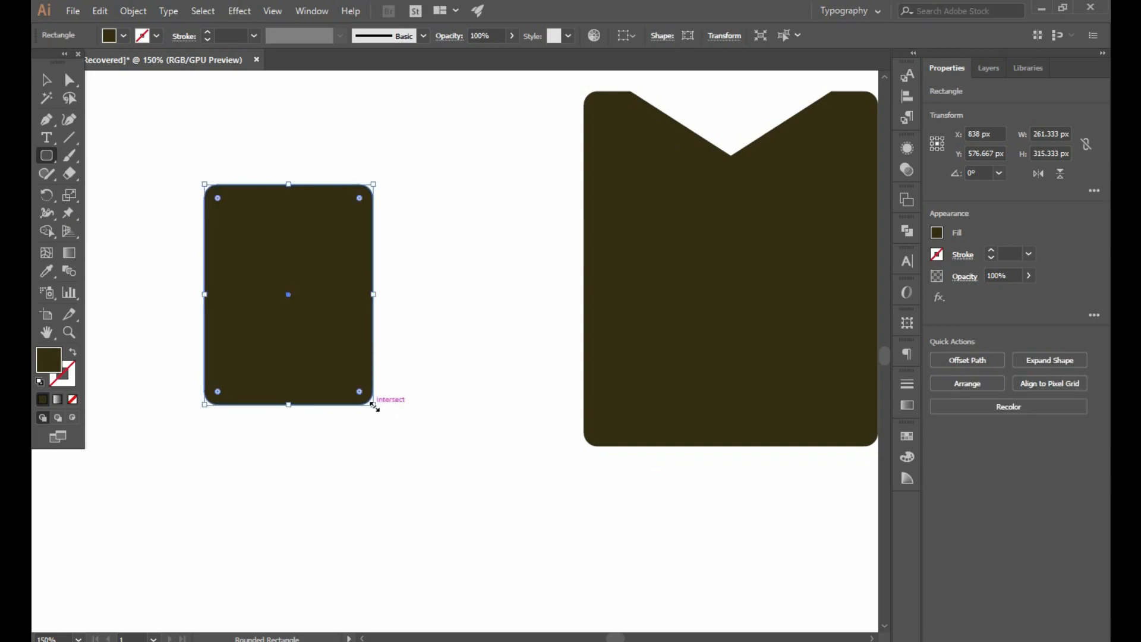
pyautogui.click(46, 80)
pyautogui.click(274, 139)
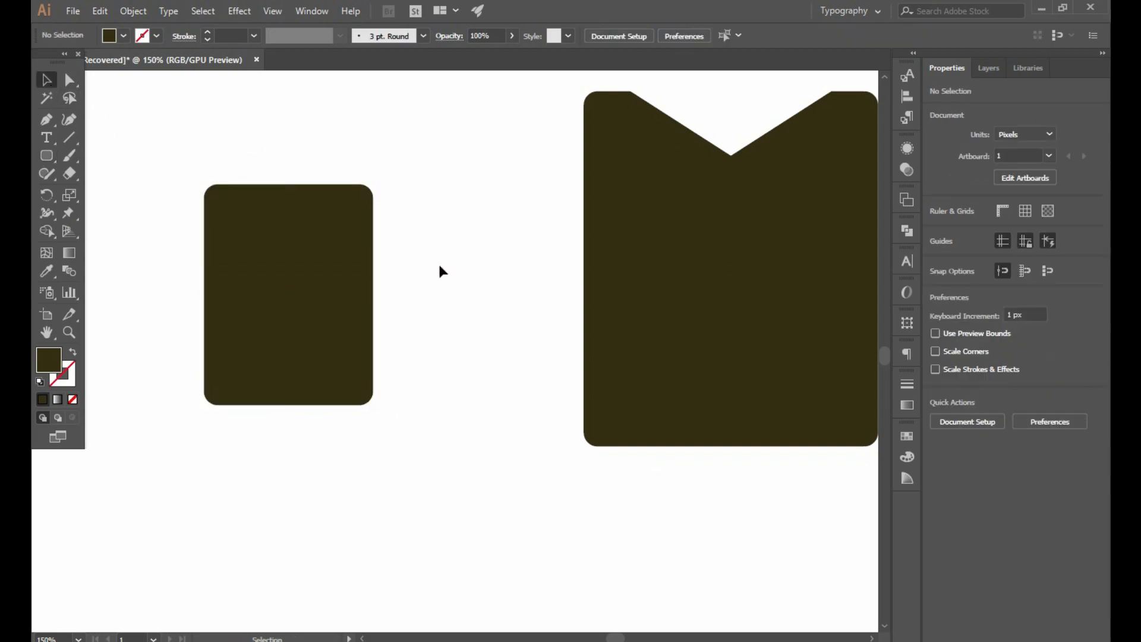
# Move the small rounded rectangle down and to the right, and fill it with the medium brown 7F690D.
pyautogui.moveTo(294, 308); pyautogui.dragTo(378, 364)
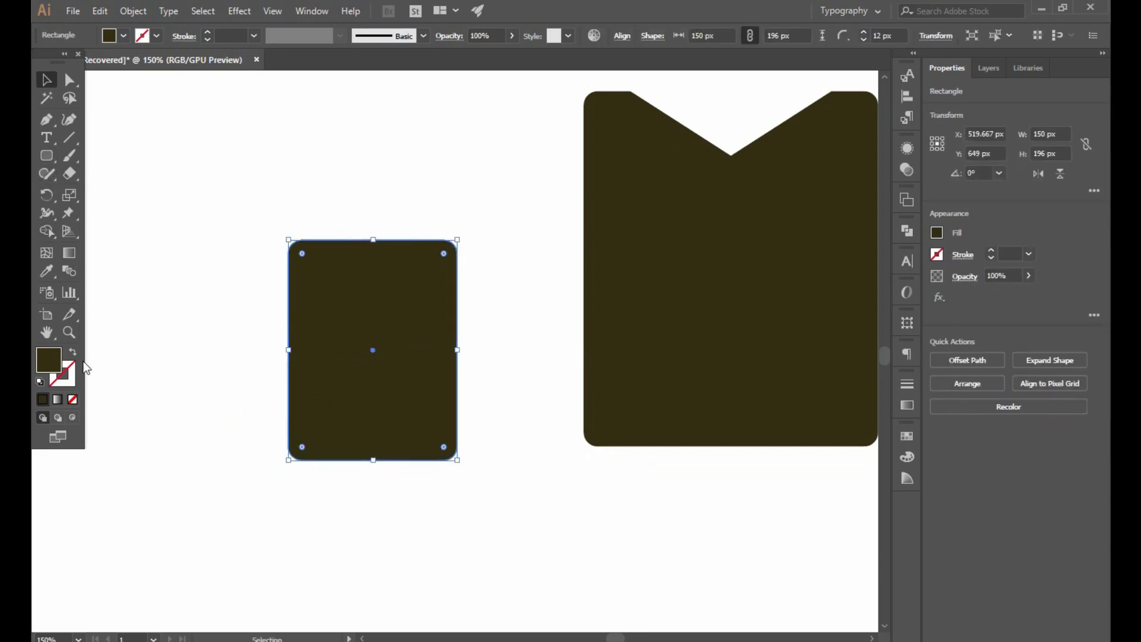
pyautogui.doubleClick(58, 363)
pyautogui.moveTo(533, 356); pyautogui.dragTo(545, 322)
pyautogui.click(729, 233)
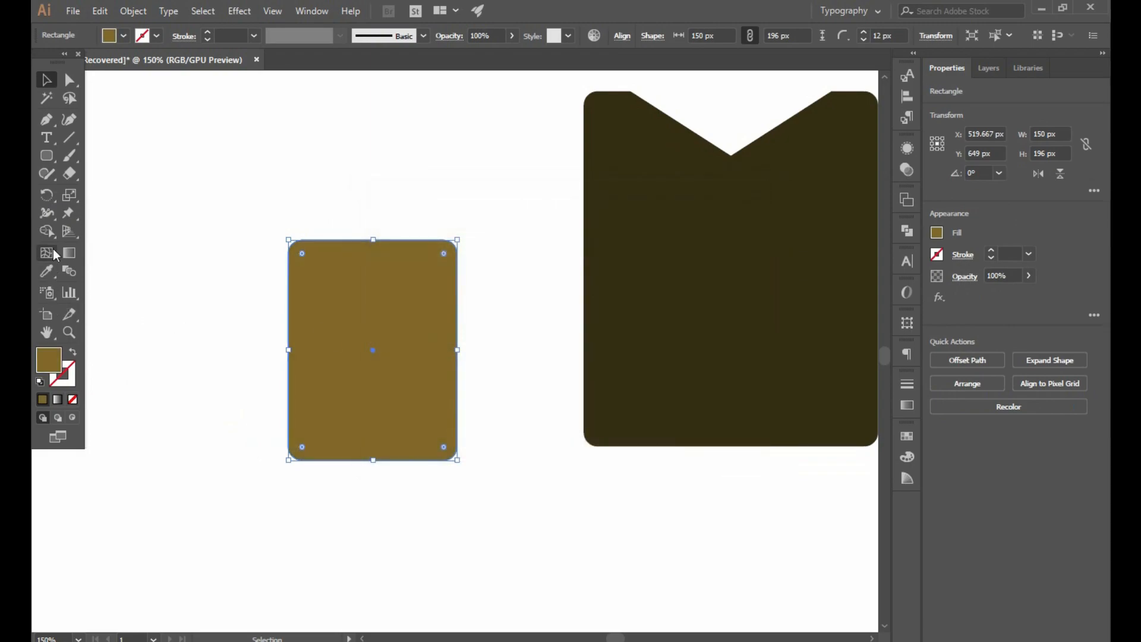
# Draw a flat ellipse about 131 × 25 px above the brown rectangle and fill it with the notched shape's sampled dark colour.
pyautogui.moveTo(47, 158); pyautogui.dragTo(101, 191)
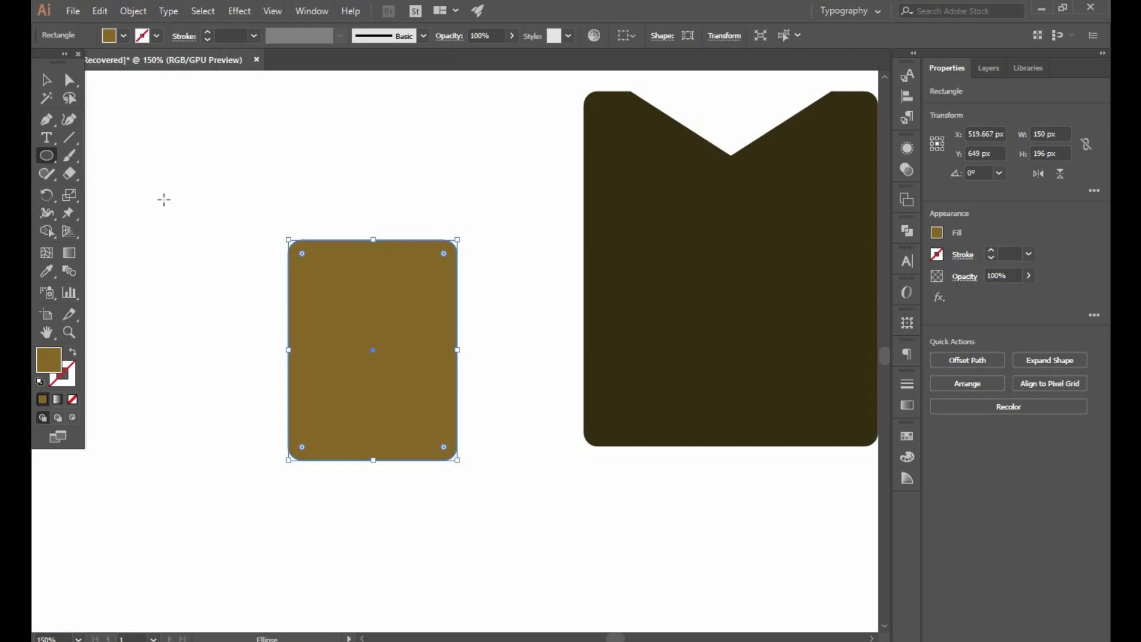
pyautogui.moveTo(157, 164); pyautogui.dragTo(305, 191)
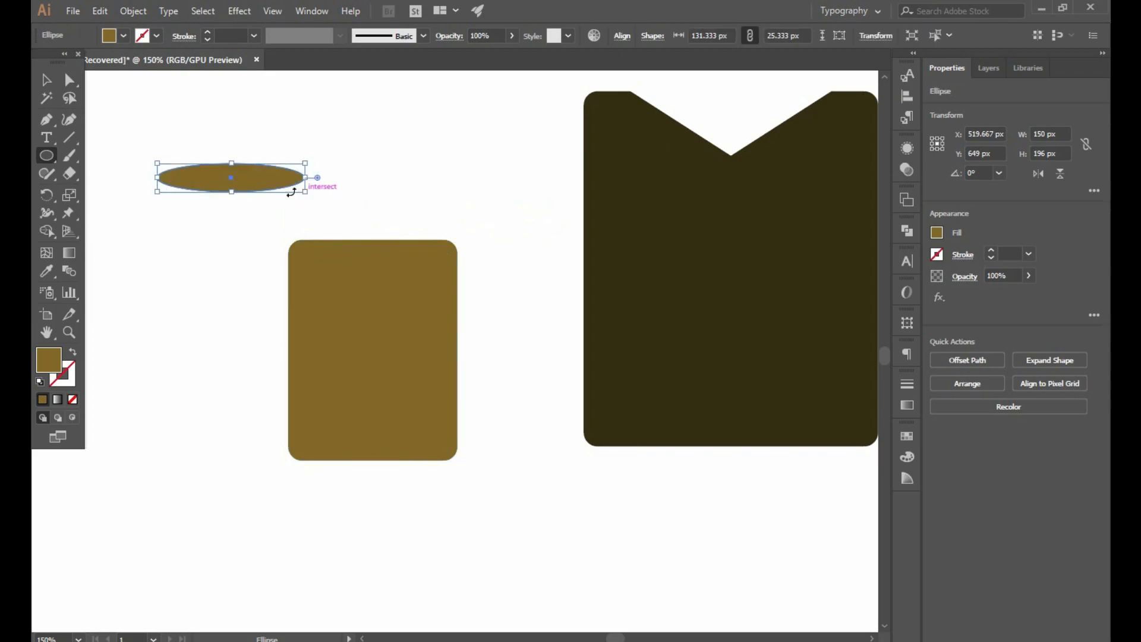
pyautogui.doubleClick(49, 358)
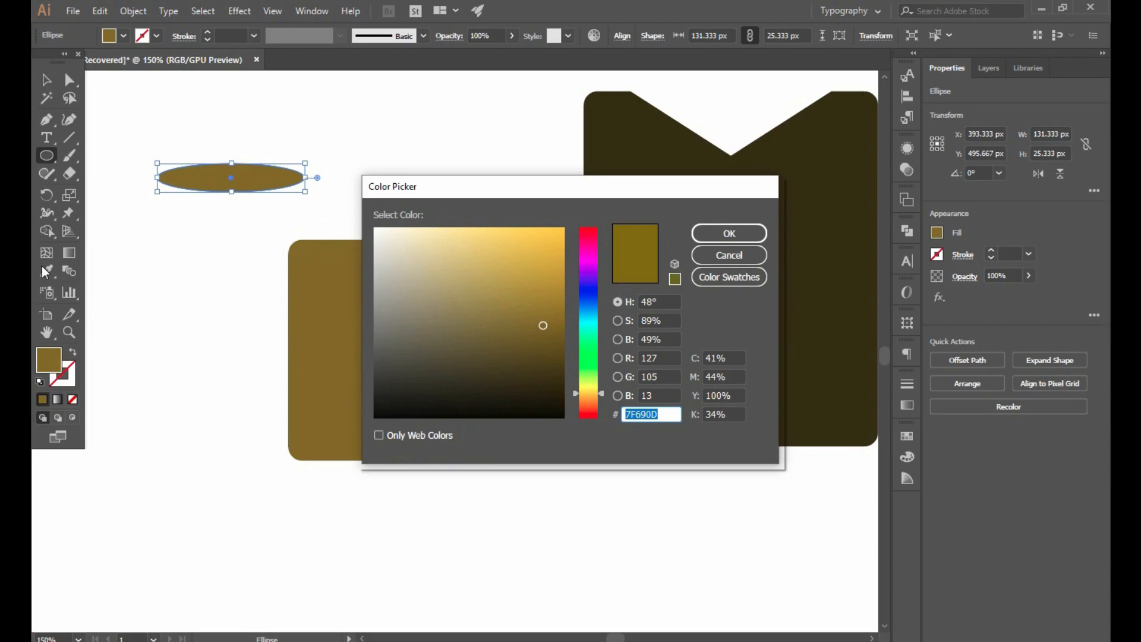
pyautogui.click(729, 255)
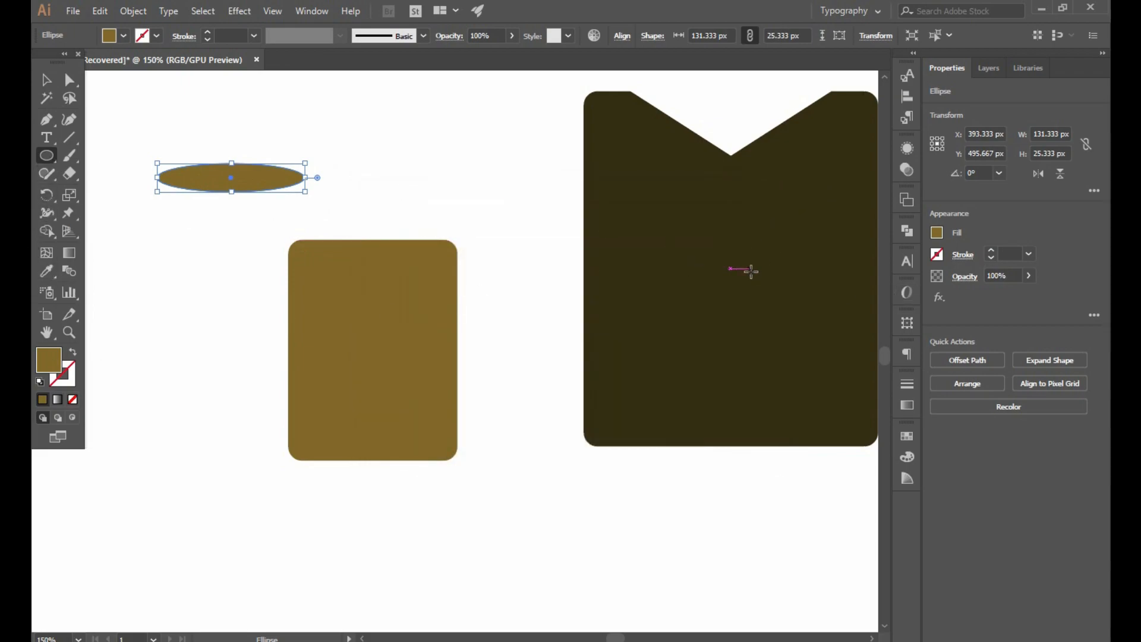
pyautogui.click(44, 274)
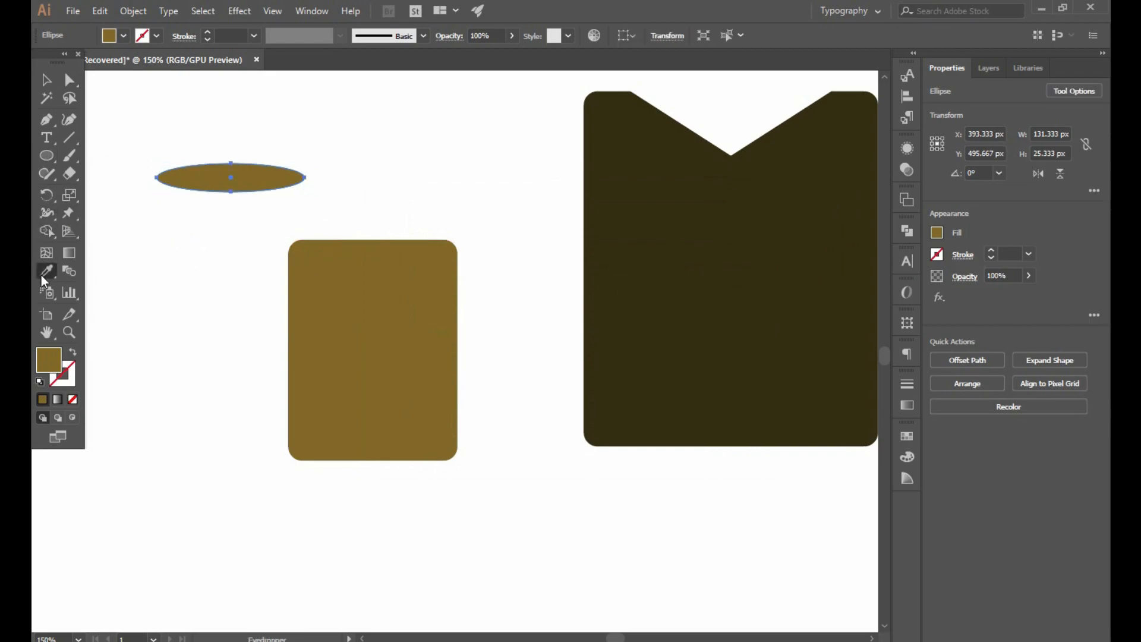
pyautogui.click(733, 270)
pyautogui.click(48, 78)
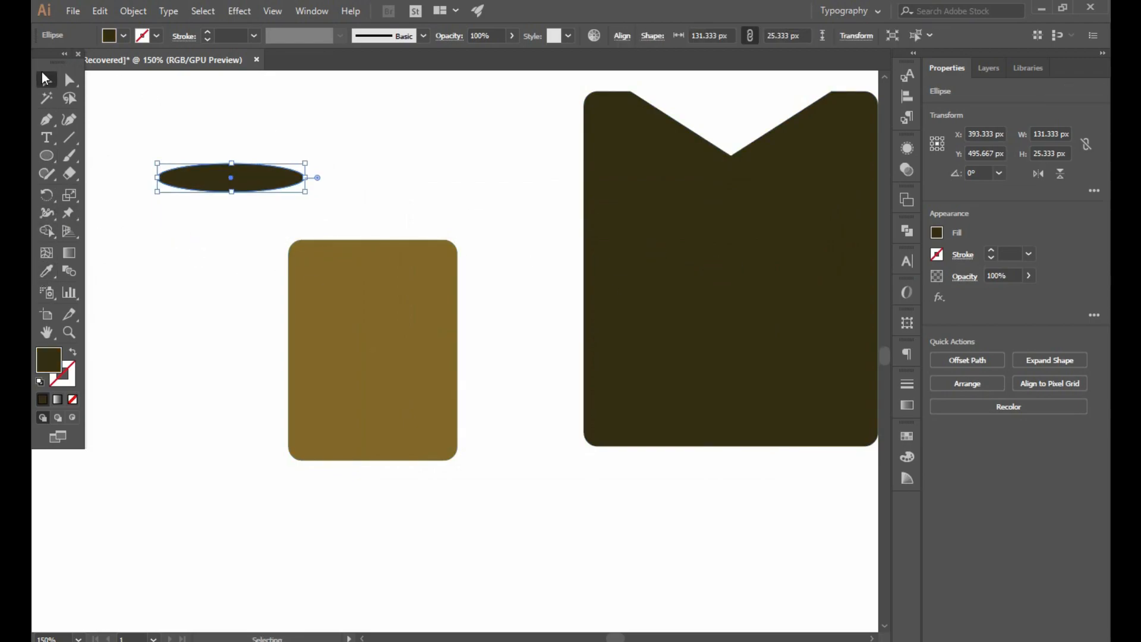
# Place the dark ellipse over the brown rectangle's upper edge and centre the two shapes horizontally.
pyautogui.moveTo(232, 179); pyautogui.dragTo(369, 248)
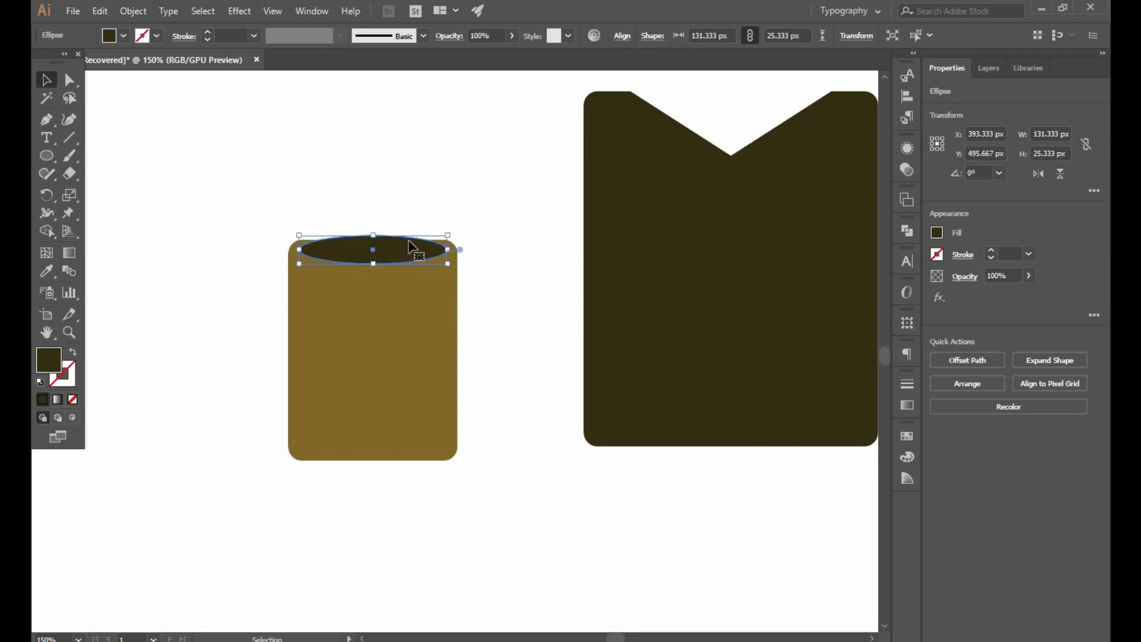
pyautogui.click(318, 193)
pyautogui.moveTo(191, 197); pyautogui.dragTo(498, 425)
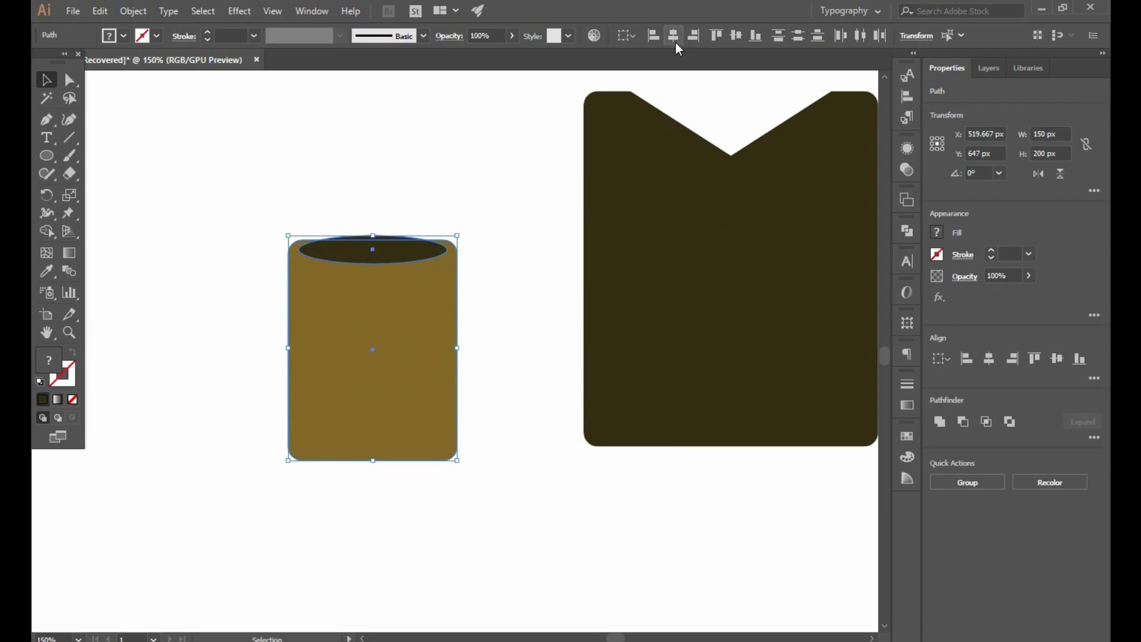
pyautogui.click(472, 142)
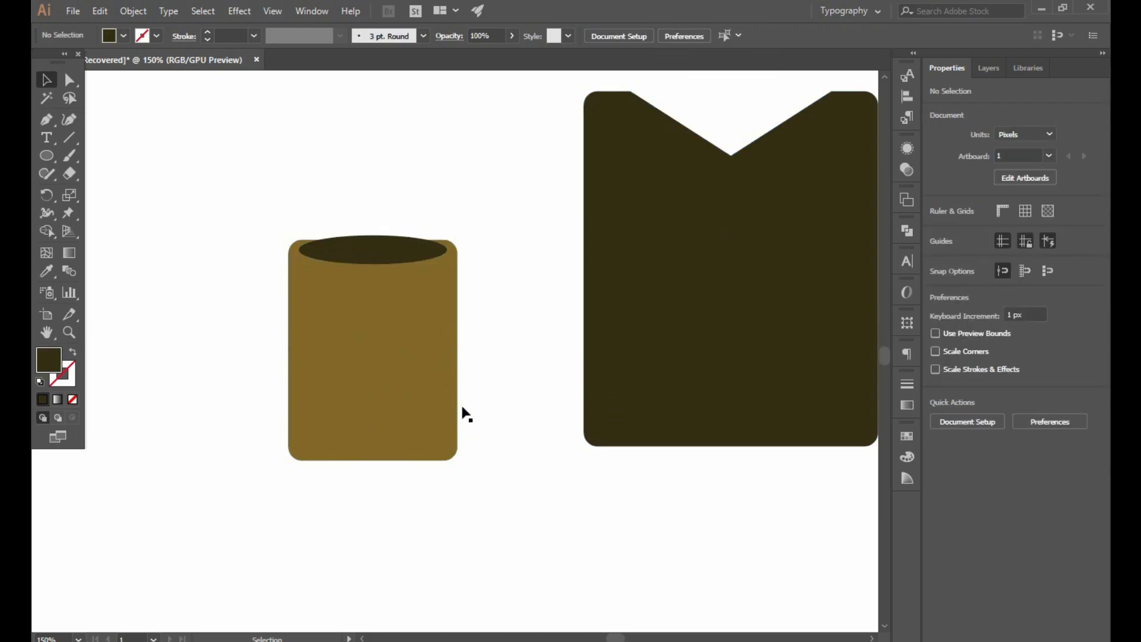
# Recolour the brown rounded rectangle with a light cream fill.
pyautogui.click(391, 385)
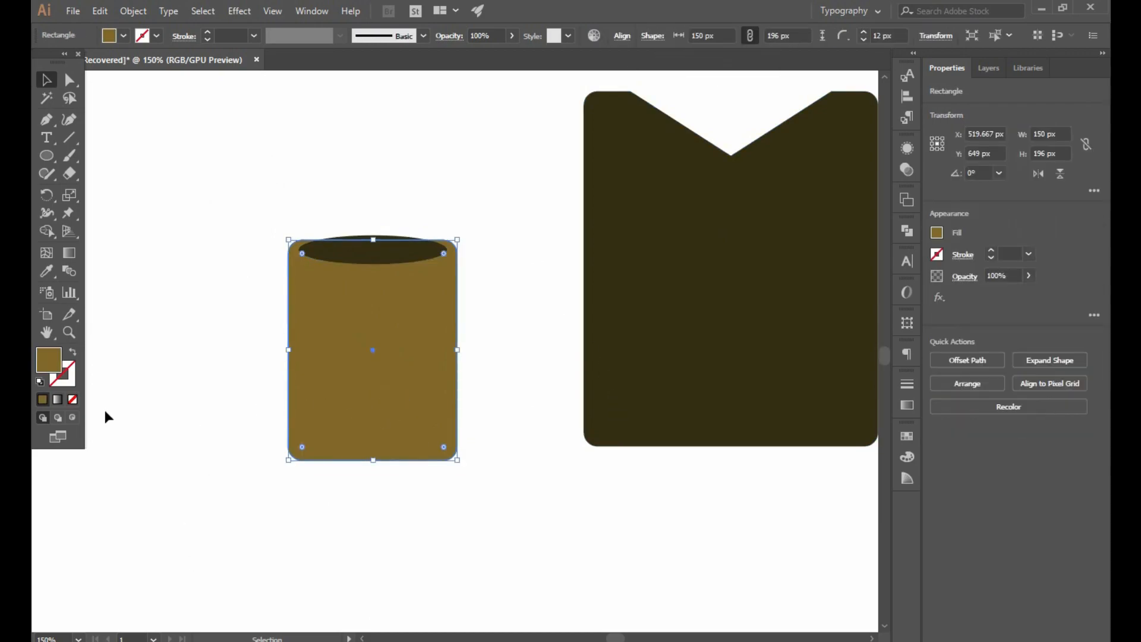
pyautogui.doubleClick(46, 359)
pyautogui.moveTo(576, 377)
pyautogui.mouseDown()
pyautogui.moveTo(587, 381)
pyautogui.moveTo(567, 389)
pyautogui.mouseUp()
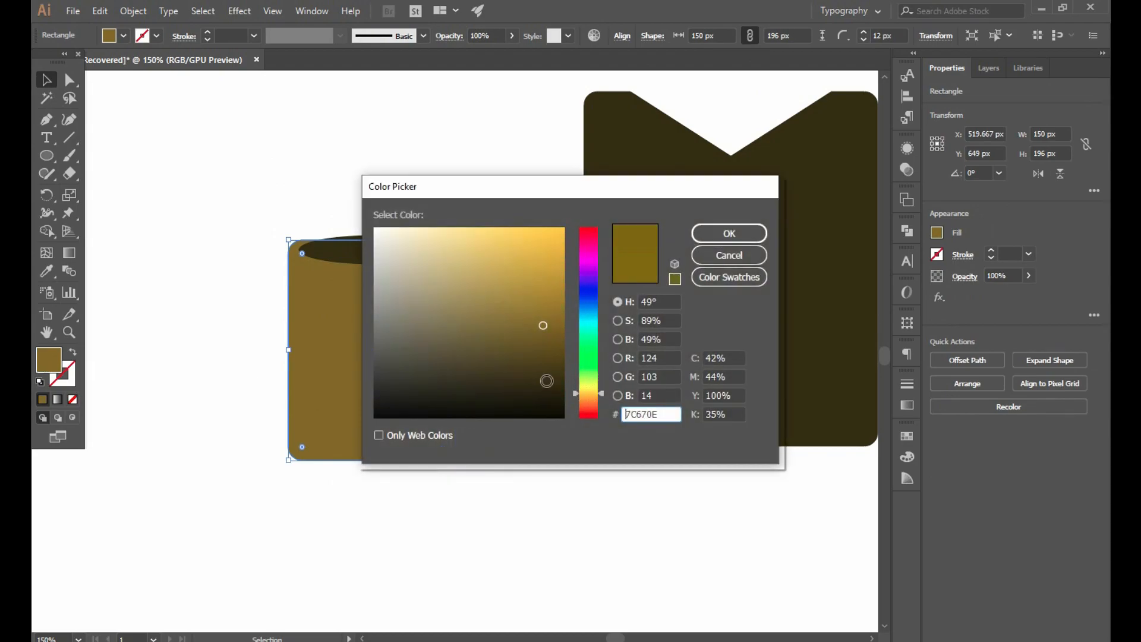
pyautogui.moveTo(392, 268)
pyautogui.mouseDown()
pyautogui.moveTo(399, 292)
pyautogui.moveTo(407, 236)
pyautogui.mouseUp()
pyautogui.click(728, 238)
pyautogui.click(424, 173)
# Place the cream rectangle and its ellipse centred on the dark notched shape, flush with its lower edge, and move the whole artwork to the left.
pyautogui.moveTo(189, 204); pyautogui.dragTo(484, 415)
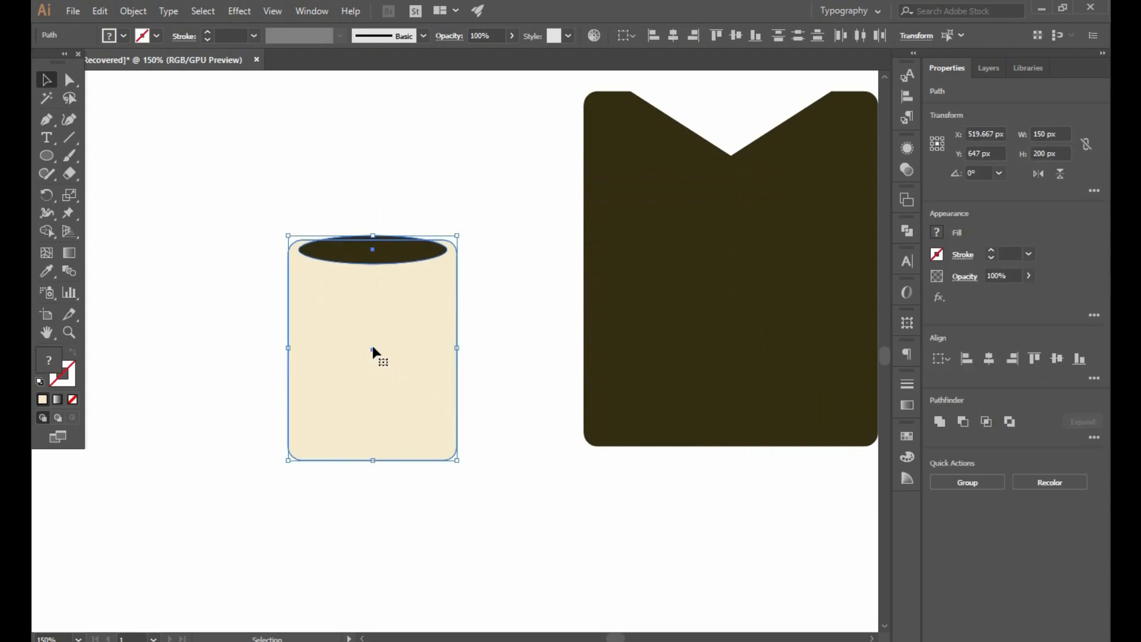
pyautogui.moveTo(373, 355); pyautogui.dragTo(735, 334)
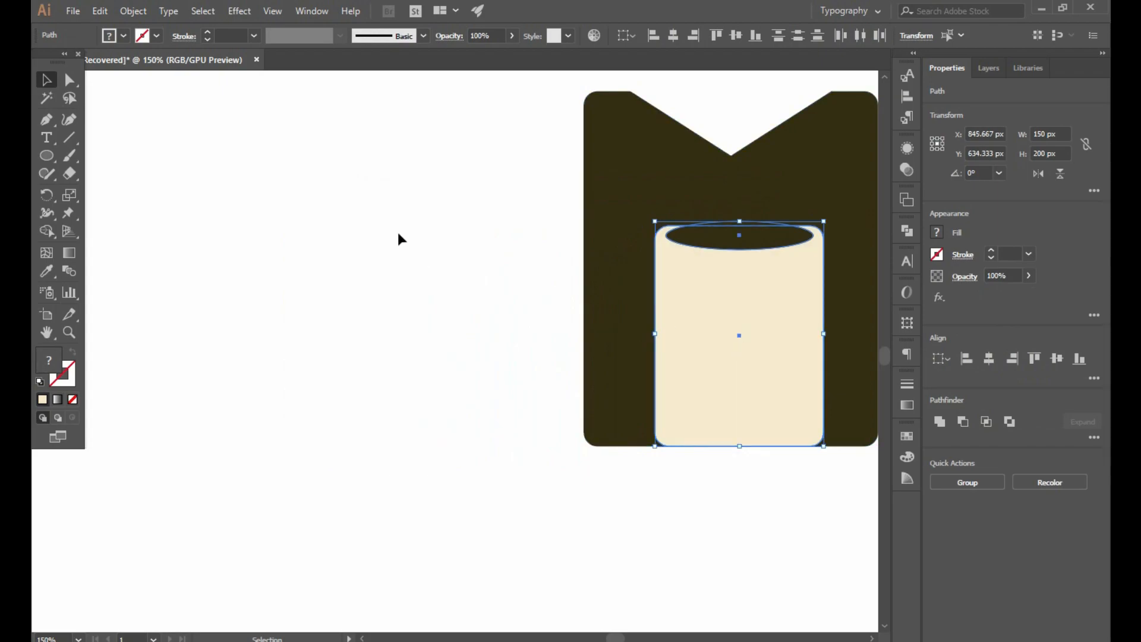
pyautogui.click(397, 175)
pyautogui.moveTo(395, 170); pyautogui.dragTo(782, 377)
pyautogui.moveTo(747, 342); pyautogui.dragTo(471, 361)
pyautogui.click(859, 455)
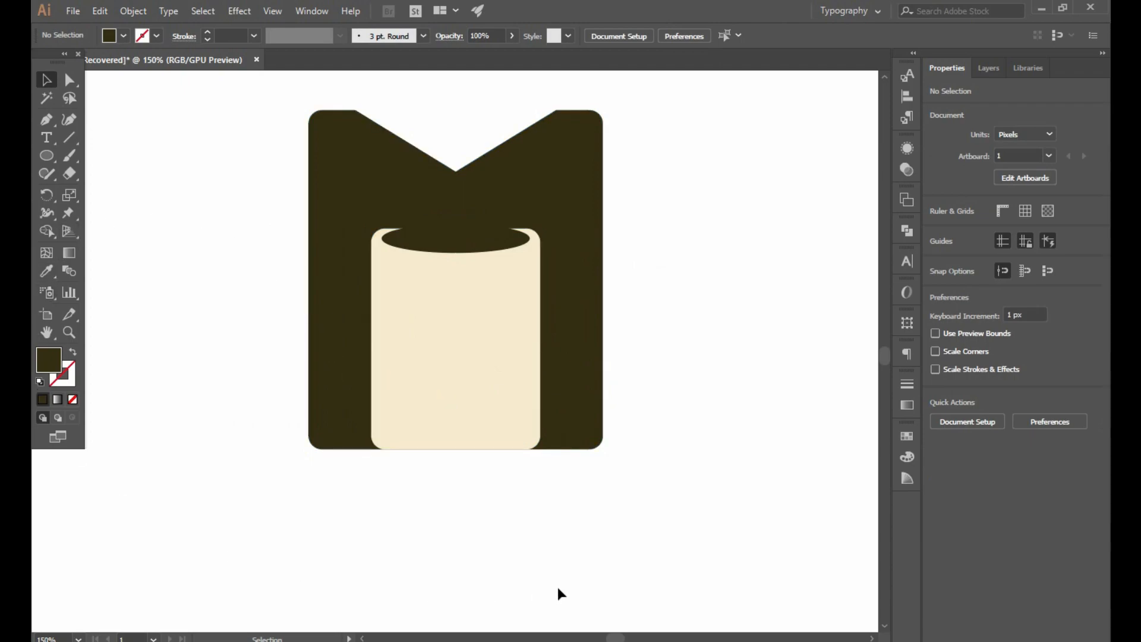
# Fill the cream rounded rectangle with the white sampled from the empty canvas.
pyautogui.click(479, 380)
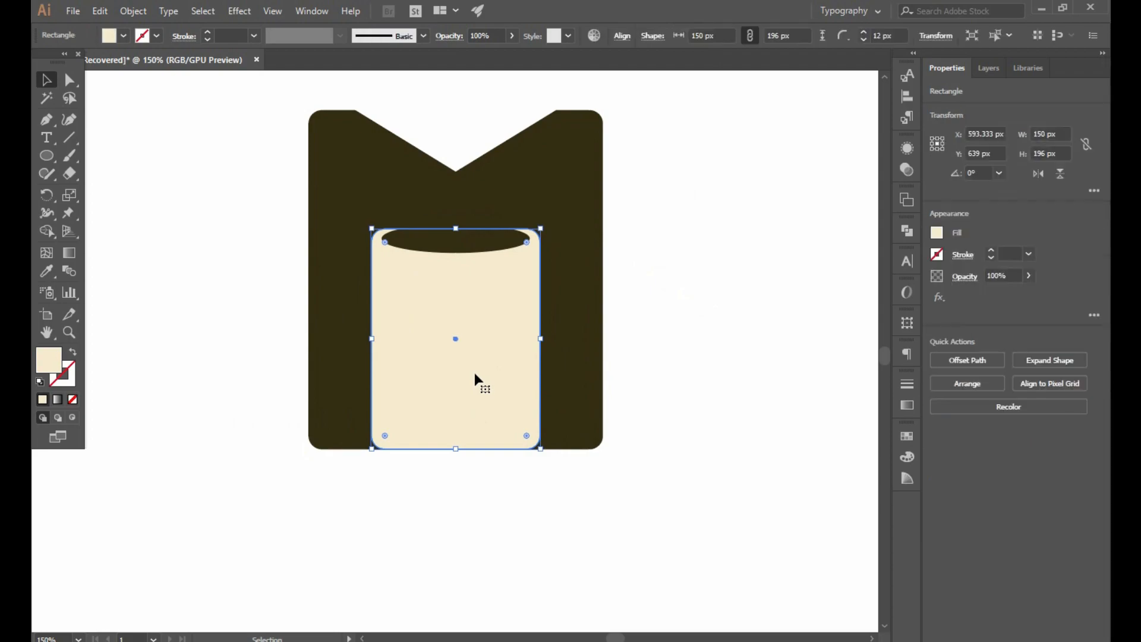
pyautogui.click(46, 271)
pyautogui.click(237, 283)
pyautogui.press('v')
pyautogui.click(397, 537)
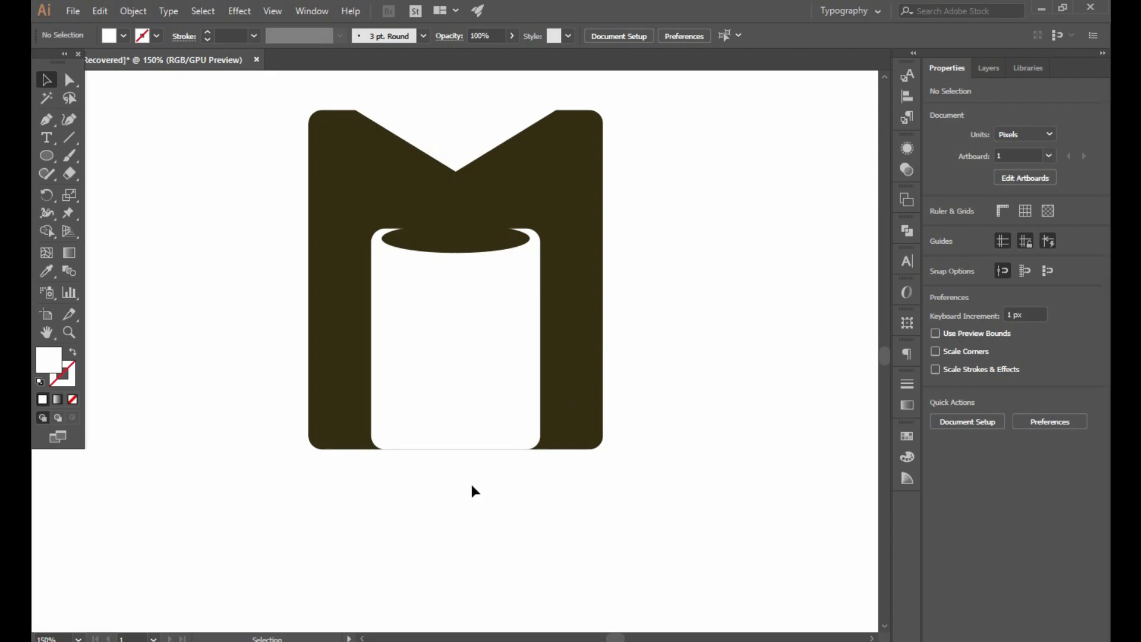
pyautogui.click(482, 406)
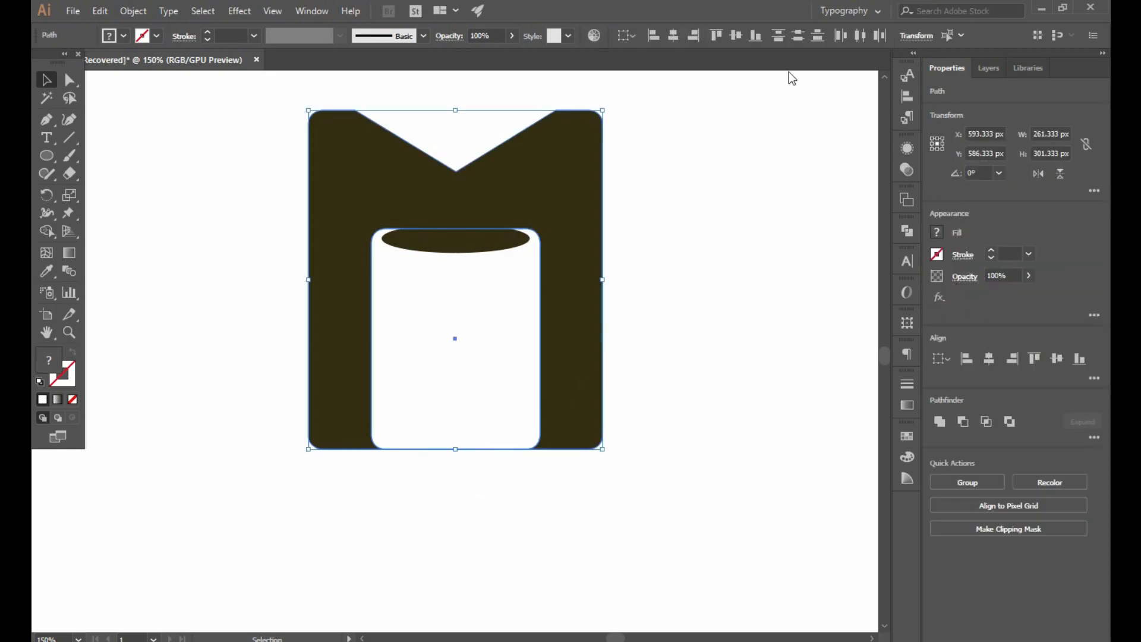
pyautogui.click(747, 265)
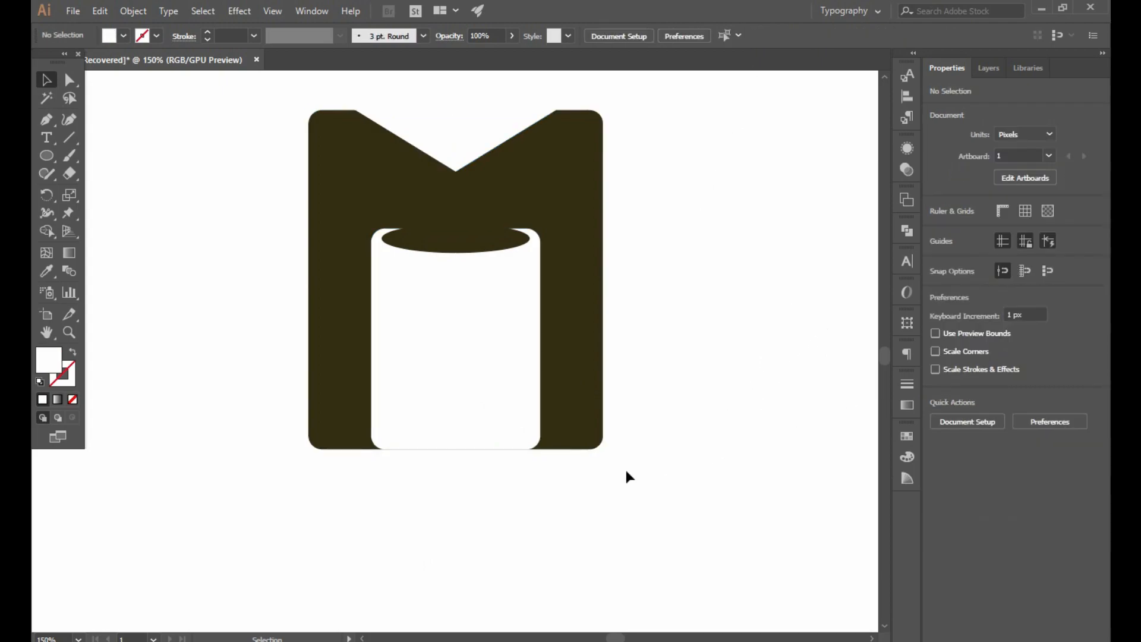
pyautogui.click(586, 376)
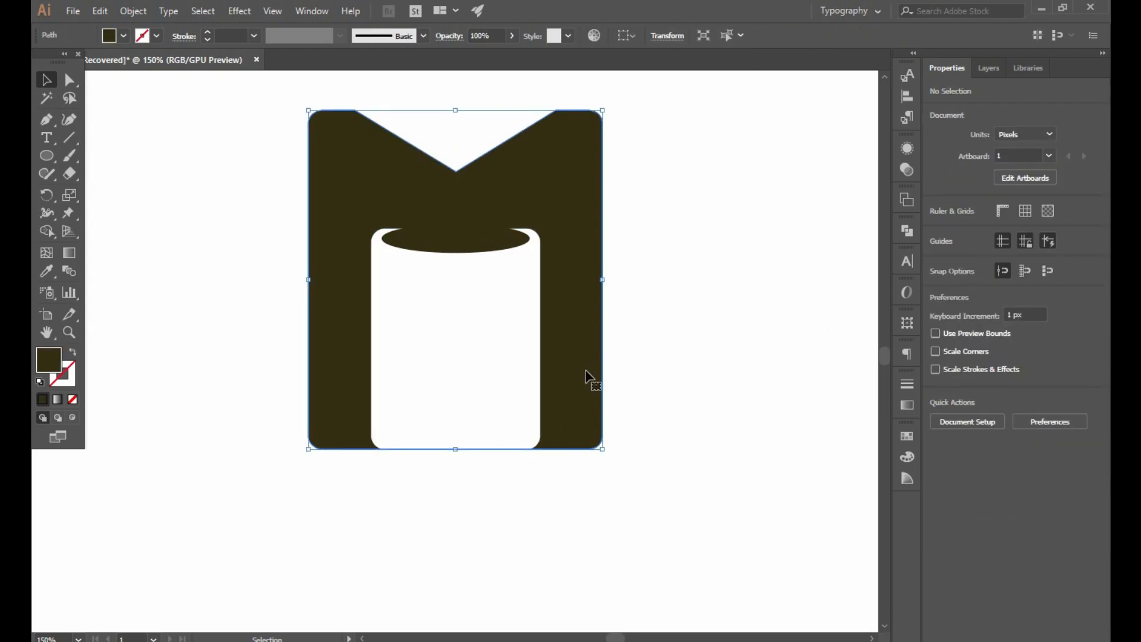
pyautogui.click(428, 369)
pyautogui.click(853, 288)
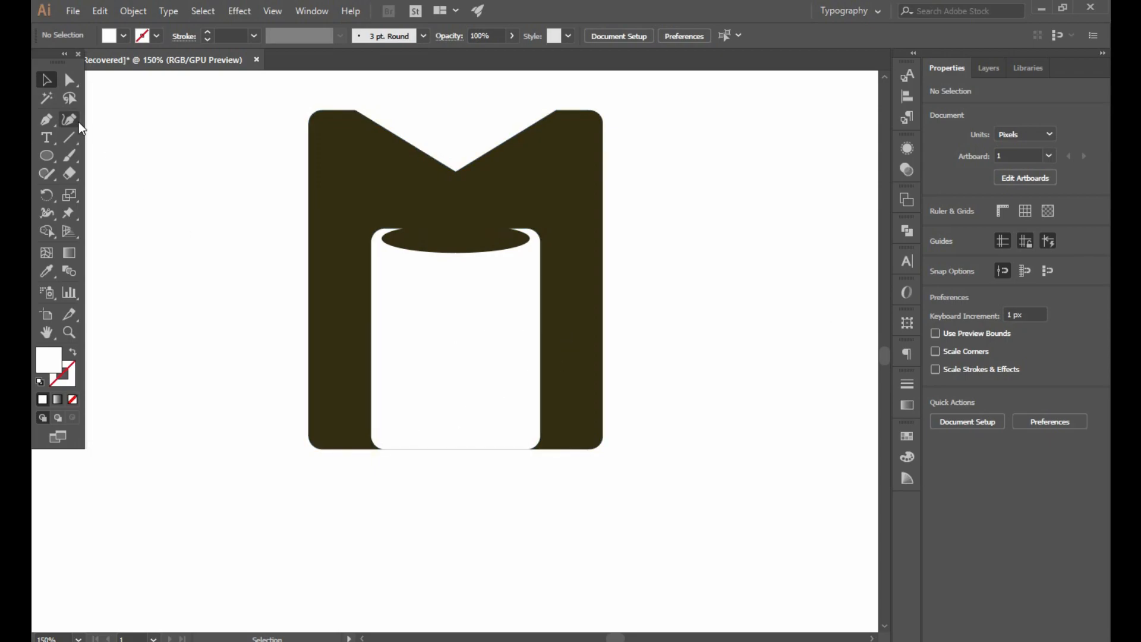
# Draw two upright ellipses left of the notched shape, one about 15 × 28 px and a larger one about 24 × 43 px beneath it.
pyautogui.click(48, 155)
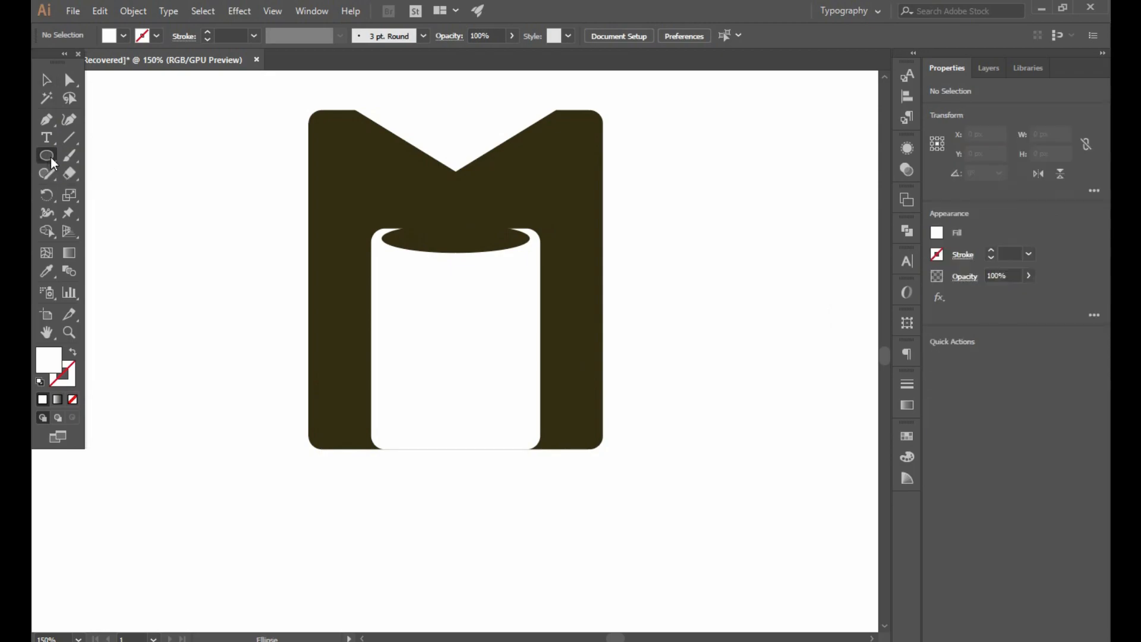
pyautogui.moveTo(154, 207); pyautogui.dragTo(171, 238)
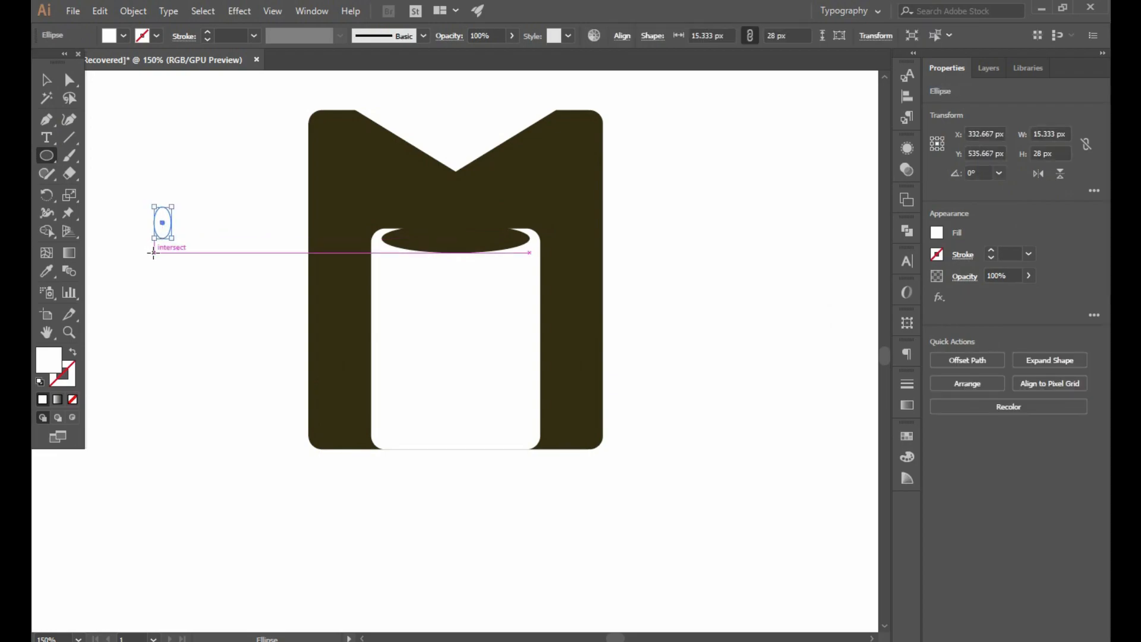
pyautogui.moveTo(153, 258); pyautogui.dragTo(181, 307)
pyautogui.click(181, 308)
pyautogui.write('24')
pyautogui.press('Return')
# Fill both small ellipses with the notched shape's dark colour and move the larger one up to touch the smaller one, centred beneath it.
pyautogui.press('v')
pyautogui.moveTo(138, 194); pyautogui.dragTo(214, 374)
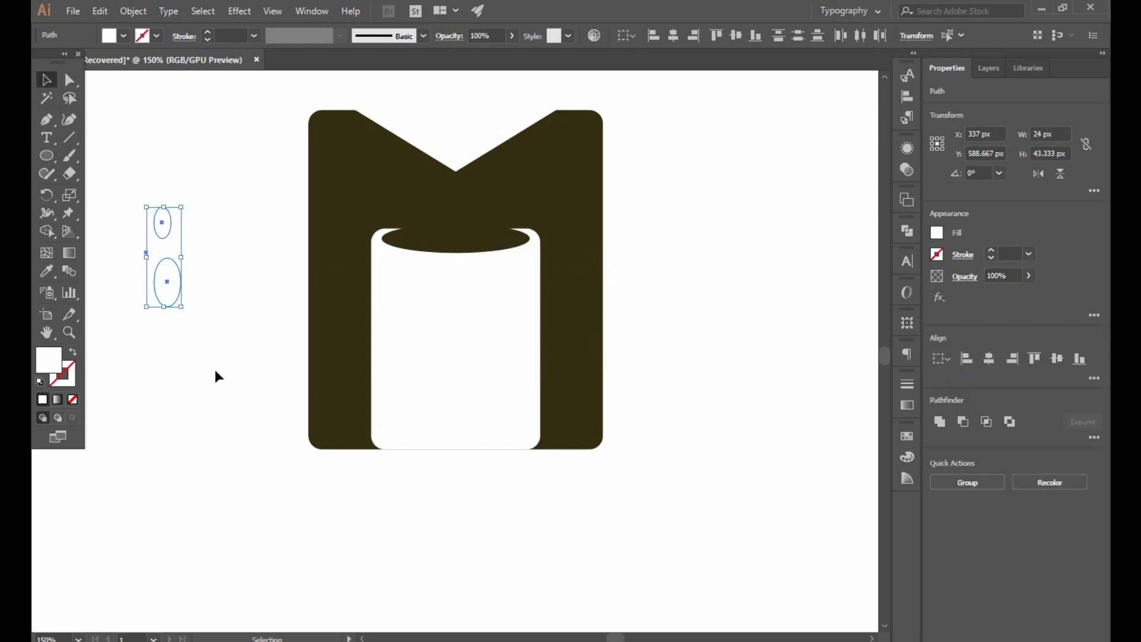
pyautogui.click(46, 273)
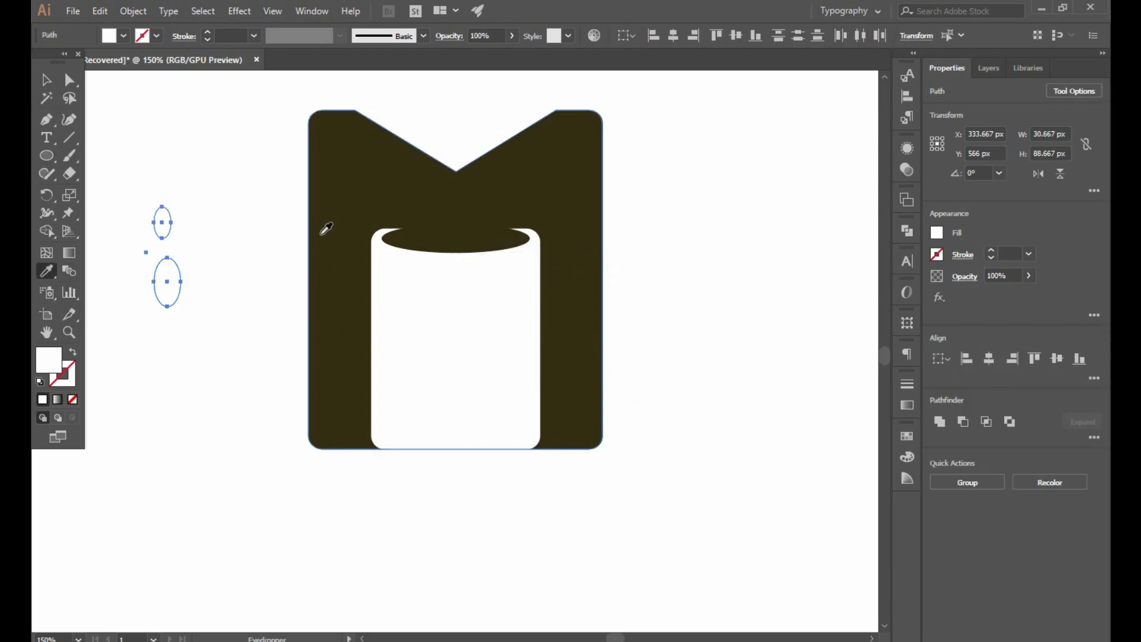
pyautogui.click(324, 229)
pyautogui.click(46, 82)
pyautogui.click(215, 190)
pyautogui.moveTo(166, 282); pyautogui.dragTo(162, 268)
pyautogui.click(250, 220)
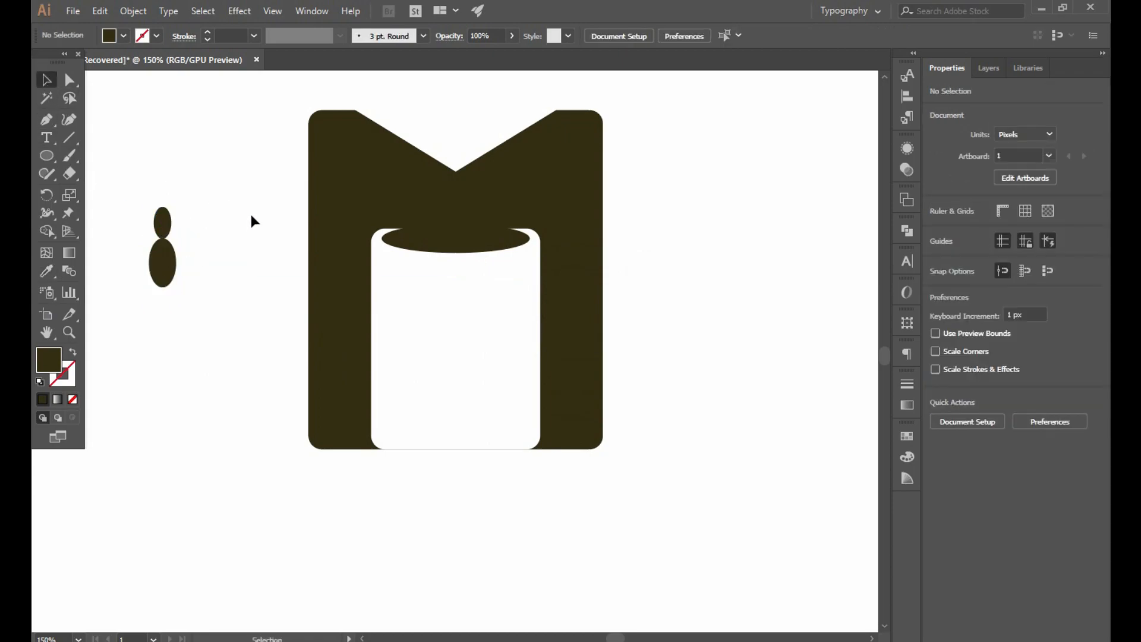
# Move the stacked ellipses onto the white rectangle just below the flat dark ellipse, and enlarge the lower one to about 31 px wide.
pyautogui.moveTo(123, 211); pyautogui.dragTo(455, 321)
pyautogui.click(780, 319)
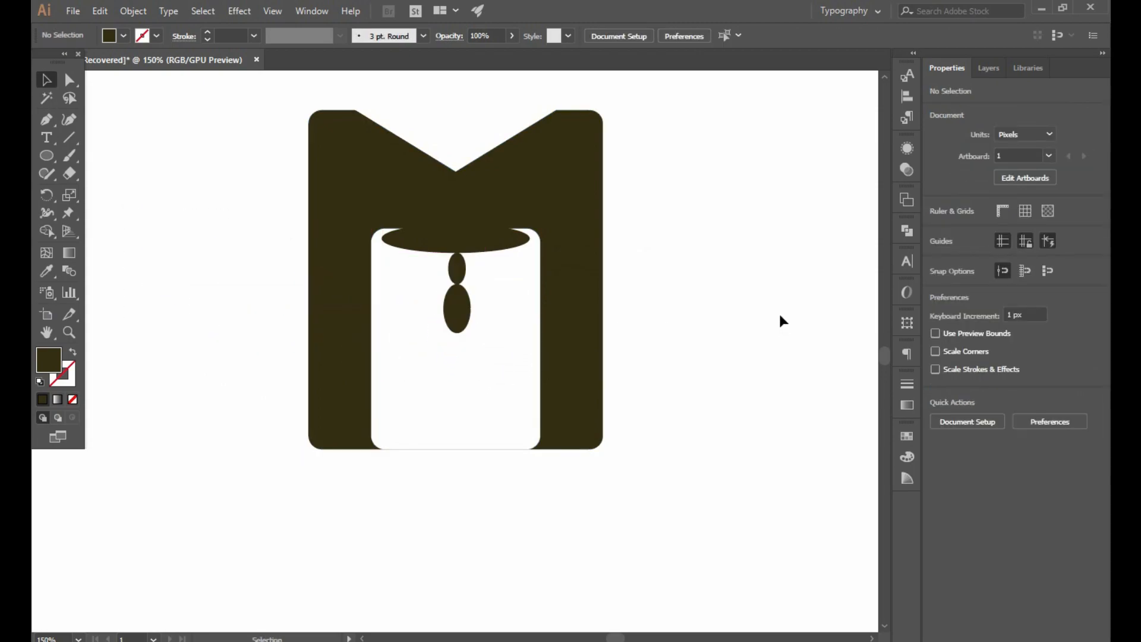
pyautogui.click(453, 309)
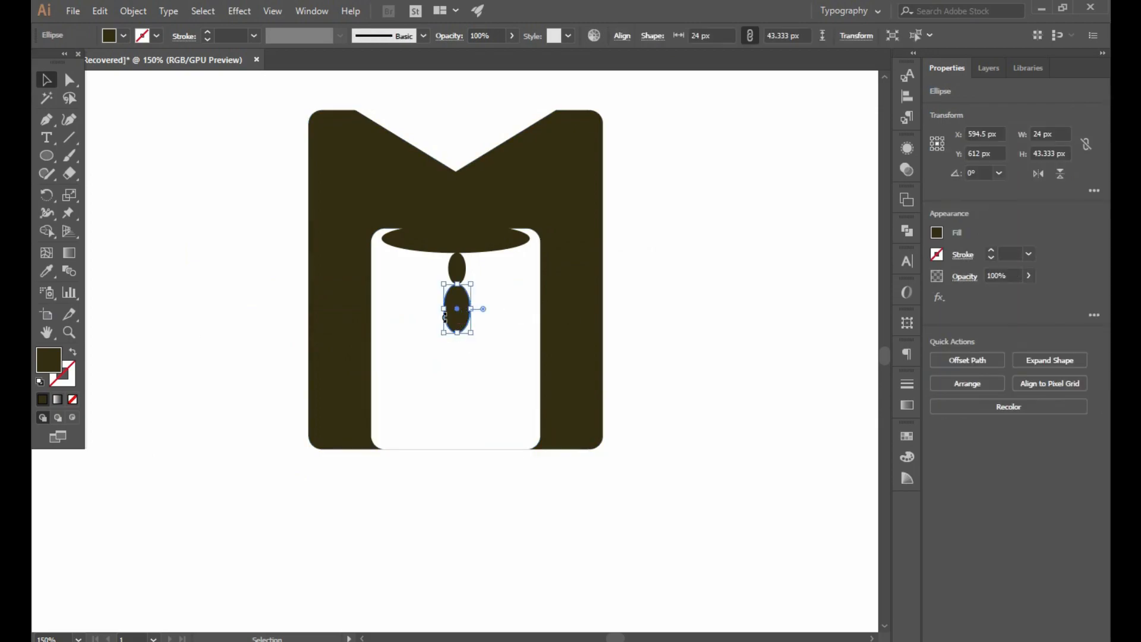
pyautogui.moveTo(443, 309); pyautogui.dragTo(459, 340)
pyautogui.click(651, 323)
# Stretch the small upper ellipse to about 39 px high and place it between the flat dark ellipse and the lower ellipse.
pyautogui.click(457, 272)
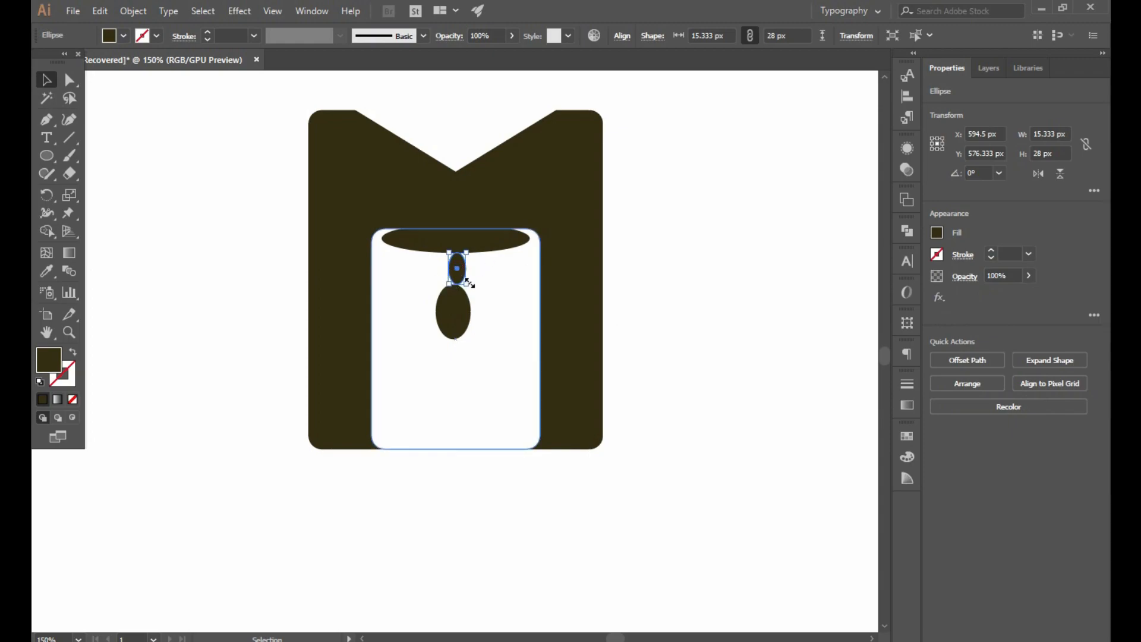
pyautogui.moveTo(462, 267); pyautogui.dragTo(701, 303)
pyautogui.click(744, 312)
pyautogui.click(698, 305)
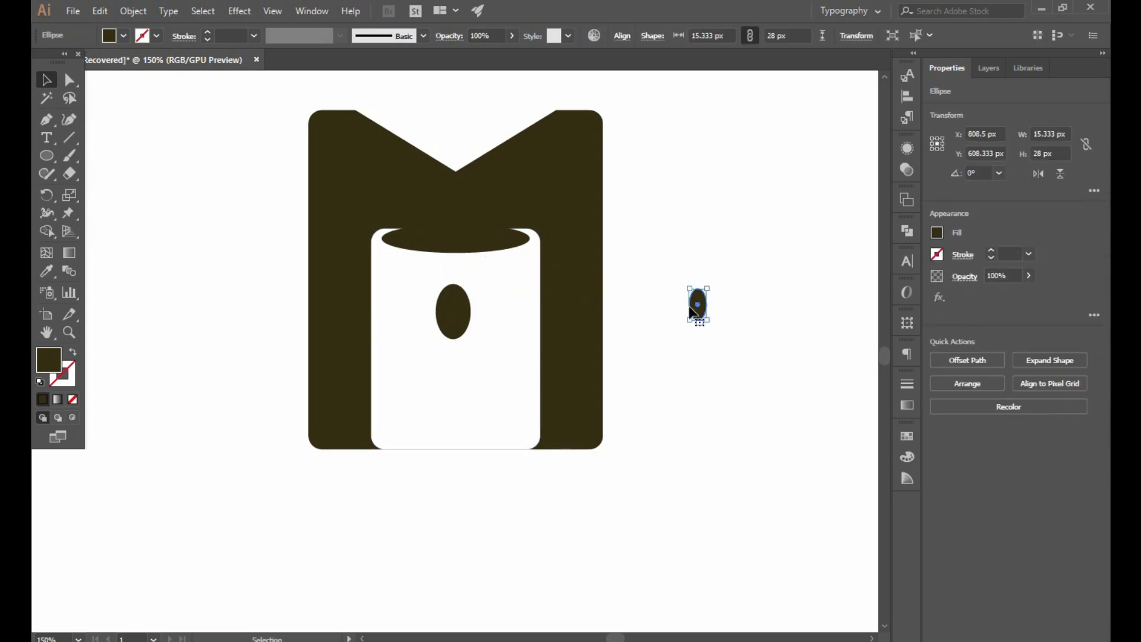
pyautogui.moveTo(708, 323); pyautogui.dragTo(453, 268)
pyautogui.click(796, 289)
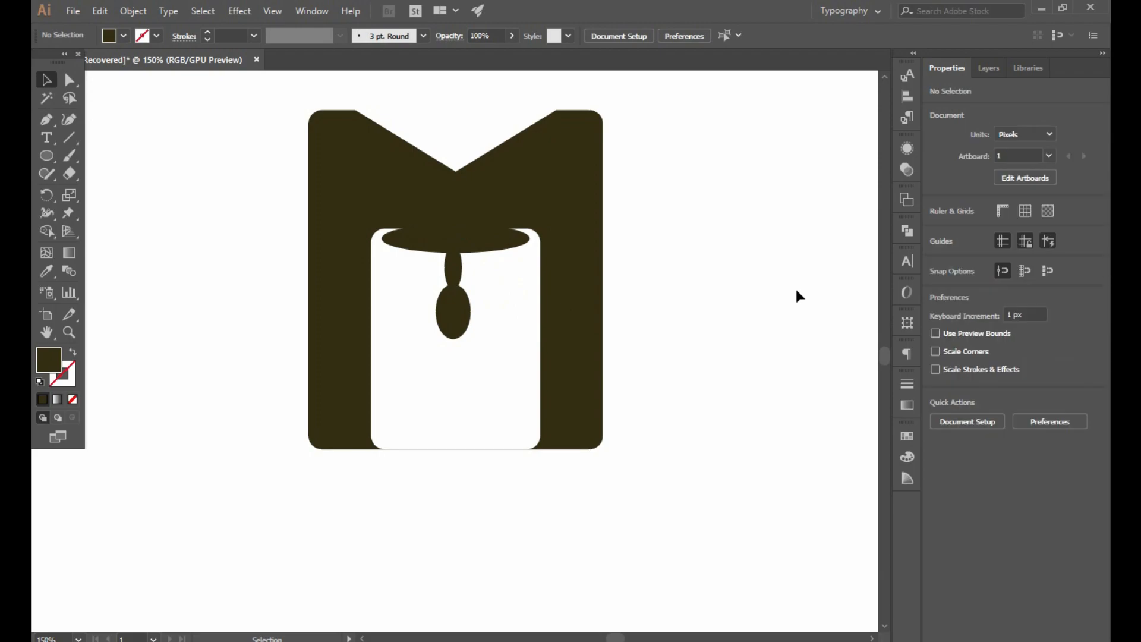
# Reposition the two drip ellipses so the narrow one overlaps the flat dark ellipse and the larger one joins its lower end.
pyautogui.moveTo(454, 314); pyautogui.dragTo(453, 328)
pyautogui.moveTo(455, 275); pyautogui.dragTo(455, 274)
pyautogui.click(667, 325)
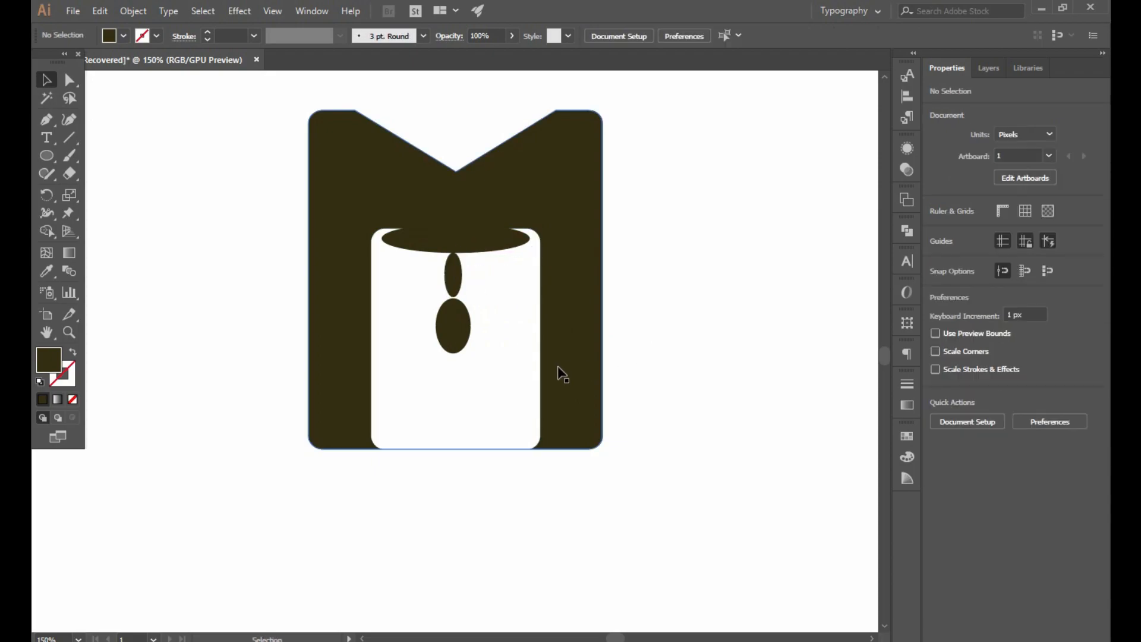
pyautogui.click(457, 288)
pyautogui.press('Up')
pyautogui.press('Up')
pyautogui.click(747, 342)
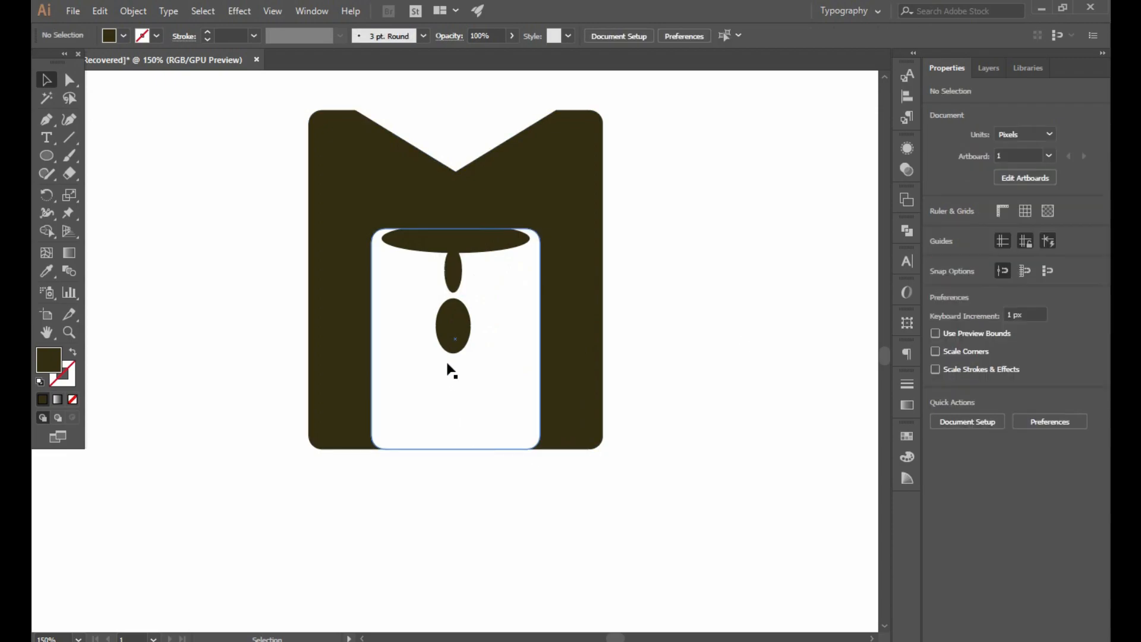
pyautogui.moveTo(452, 327); pyautogui.dragTo(449, 321)
pyautogui.click(822, 313)
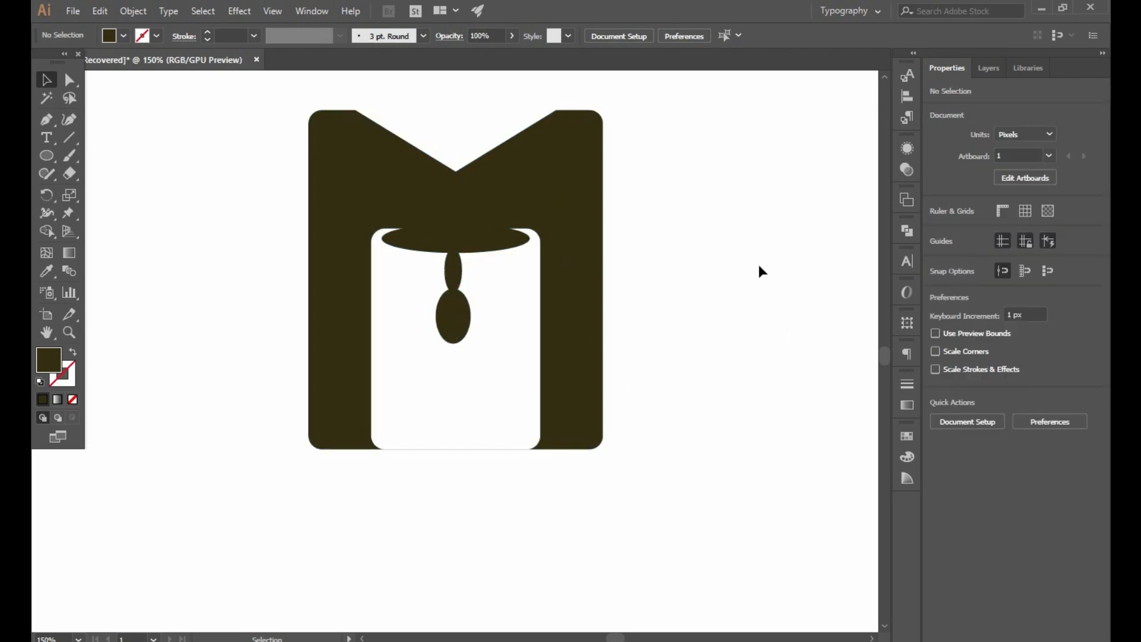
# Shorten the drip's larger lower ellipse to about 41 px high.
pyautogui.click(462, 336)
pyautogui.moveTo(469, 343); pyautogui.dragTo(466, 330)
pyautogui.click(740, 302)
# Try a much wider upper ellipse for the drip, nearly as wide as the lower one.
pyautogui.click(463, 276)
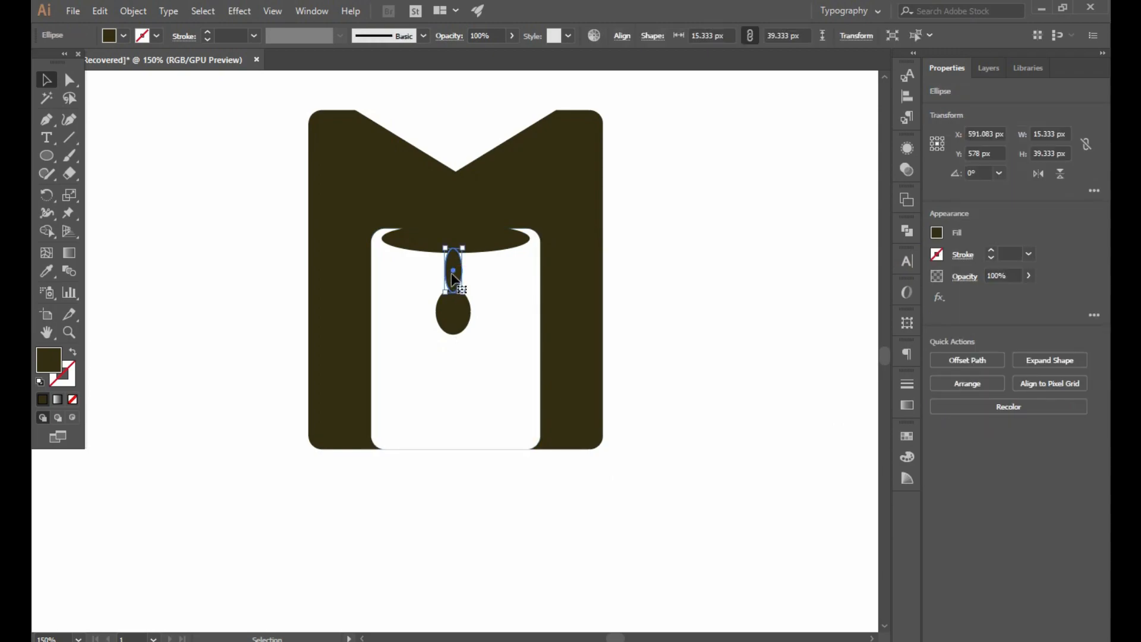
pyautogui.moveTo(449, 277)
pyautogui.mouseDown()
pyautogui.moveTo(467, 266)
pyautogui.moveTo(762, 328)
pyautogui.moveTo(462, 283)
pyautogui.mouseUp()
pyautogui.click(794, 312)
pyautogui.click(752, 286)
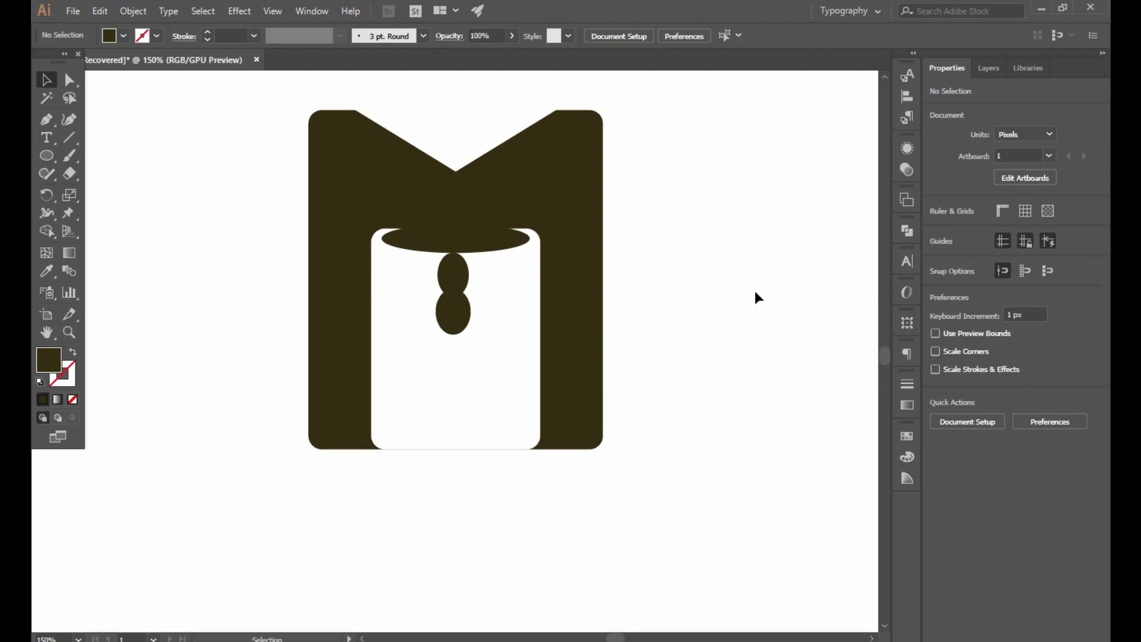
# Narrow the drip's upper ellipse to about 14 px wide and slightly overlap it with the flat dark ellipse.
pyautogui.click(455, 282)
pyautogui.moveTo(437, 275)
pyautogui.mouseDown()
pyautogui.moveTo(458, 265)
pyautogui.moveTo(455, 278)
pyautogui.mouseUp()
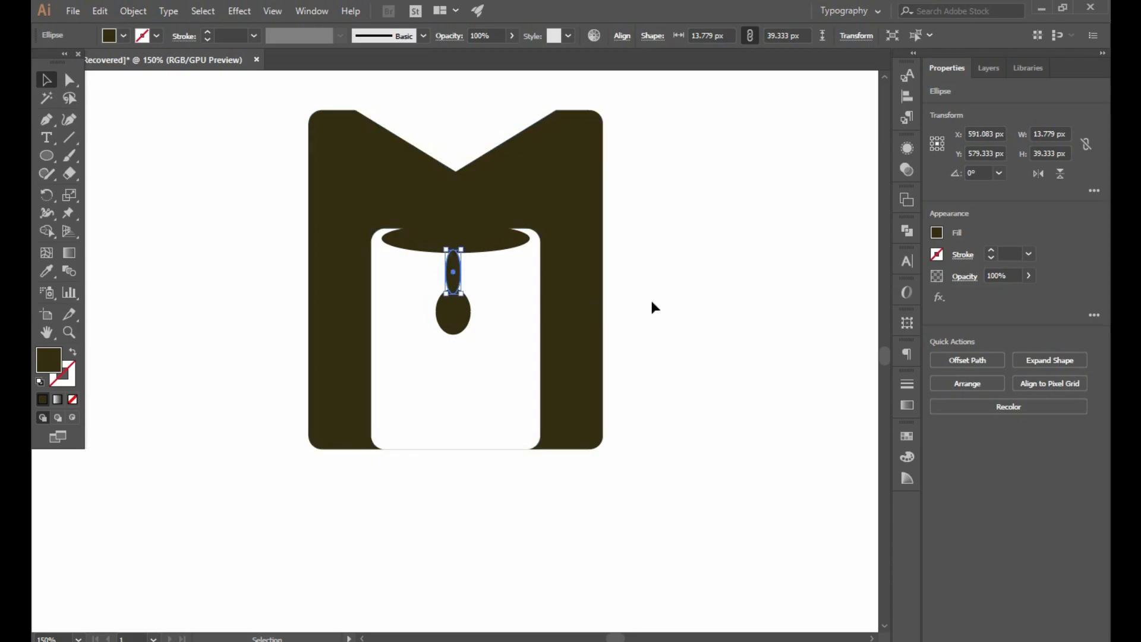
pyautogui.click(755, 307)
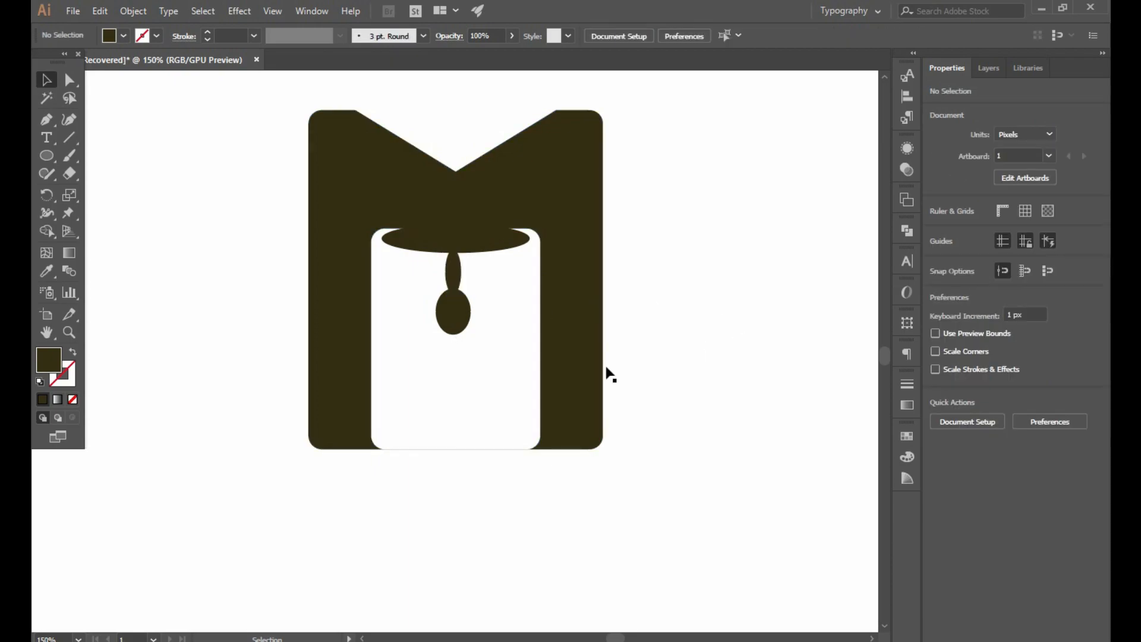
pyautogui.click(458, 317)
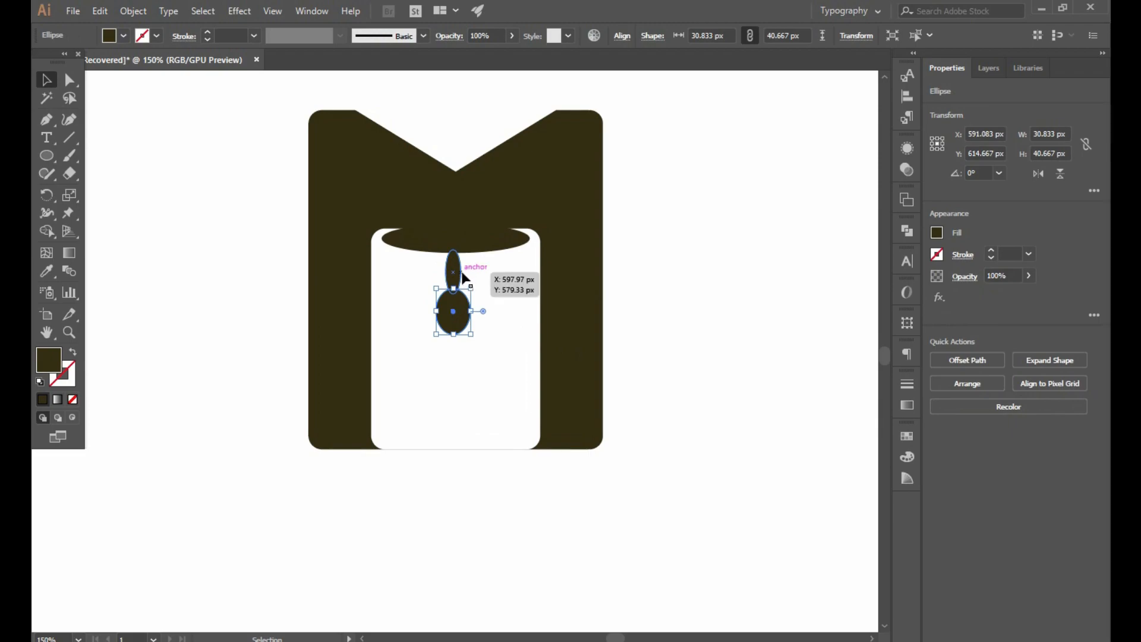
pyautogui.click(453, 276)
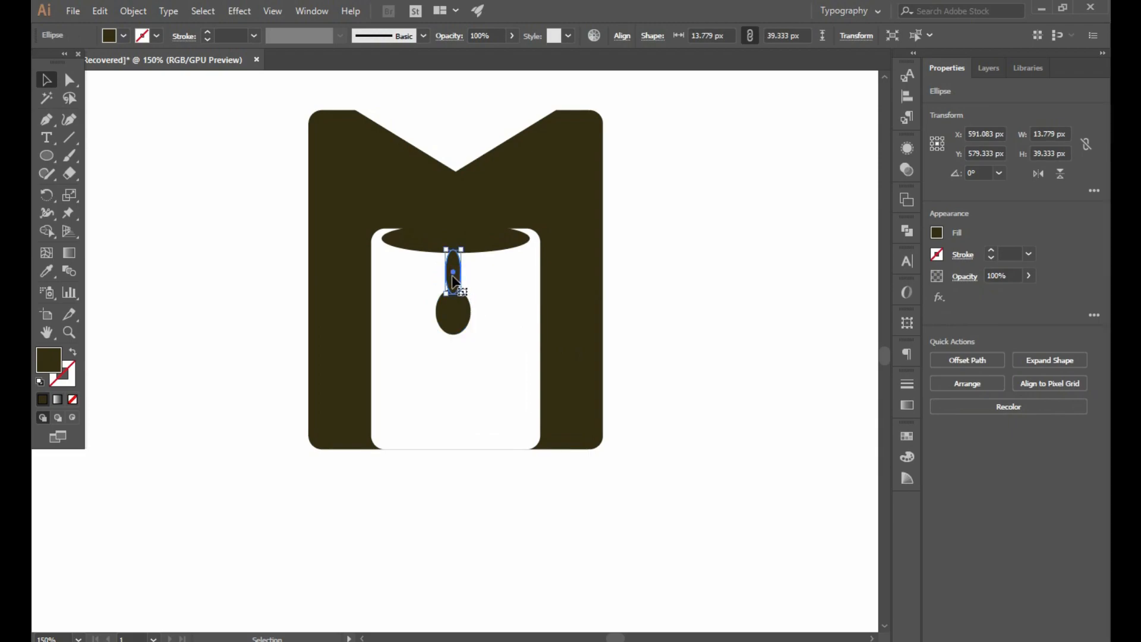
pyautogui.click(618, 308)
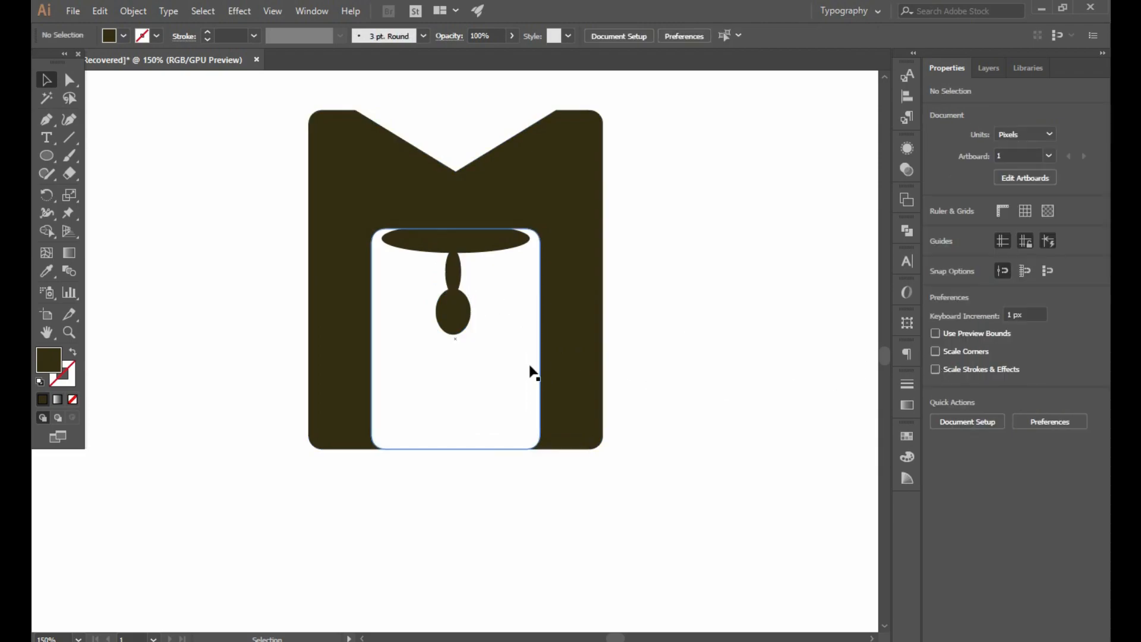
# Widen the drip's upper ellipse moderately and centre both drip ellipses horizontally on the white rectangle.
pyautogui.click(455, 275)
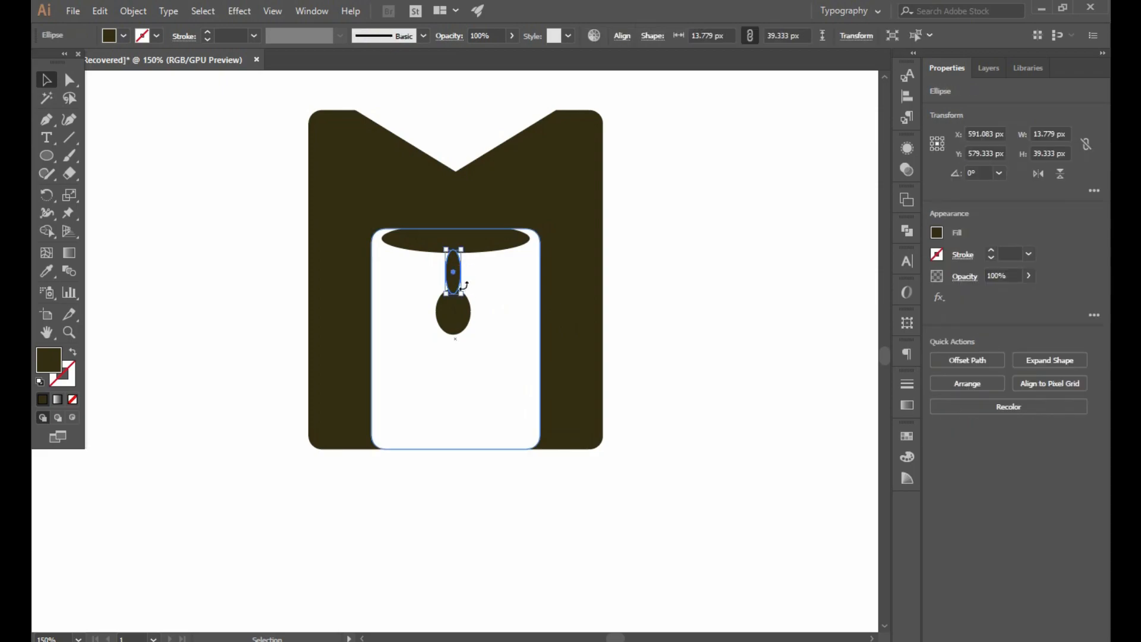
pyautogui.moveTo(461, 293); pyautogui.dragTo(457, 309)
pyautogui.click(713, 325)
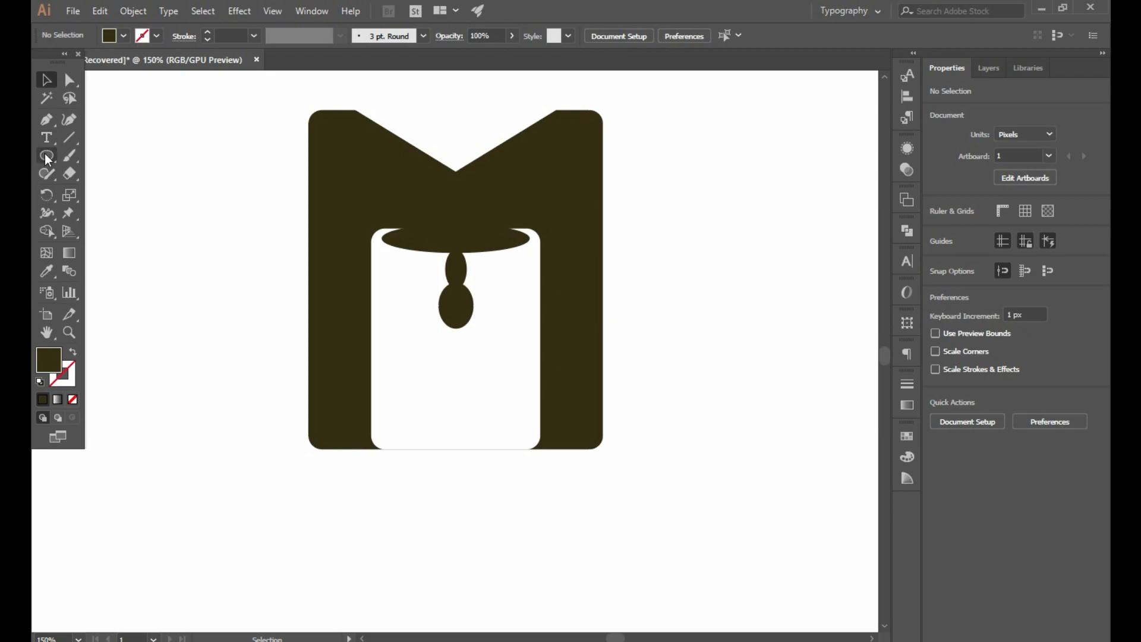
# Draw a small closed teardrop about 20 × 50 px with the Pen tool, in the empty space left of the dark block.
pyautogui.click(46, 120)
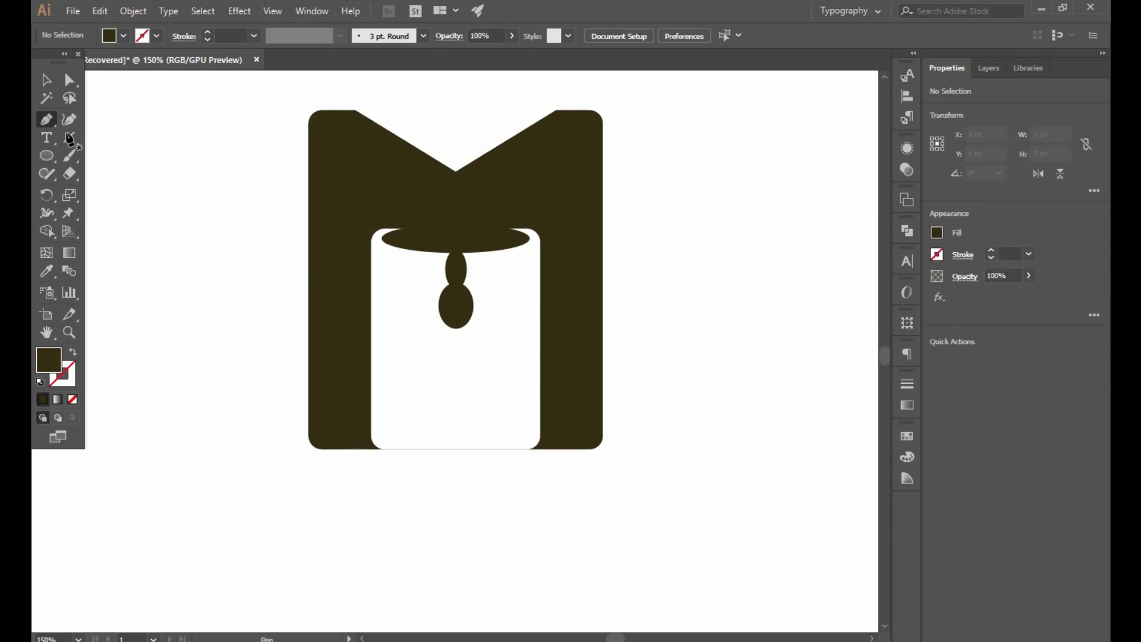
pyautogui.click(179, 218)
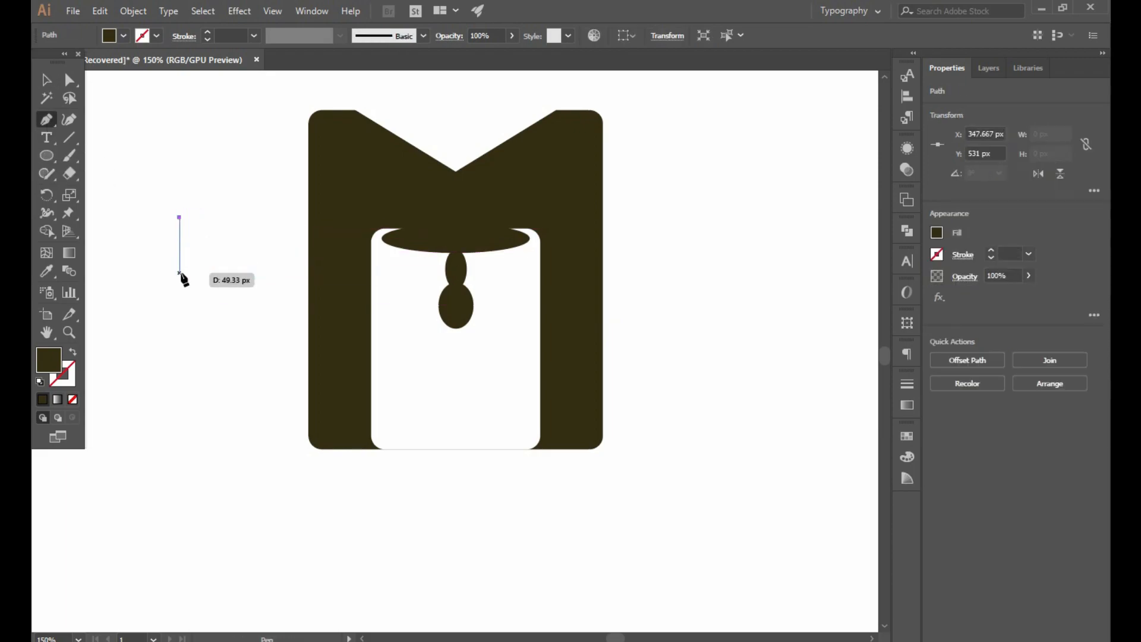
pyautogui.moveTo(179, 273); pyautogui.dragTo(154, 278)
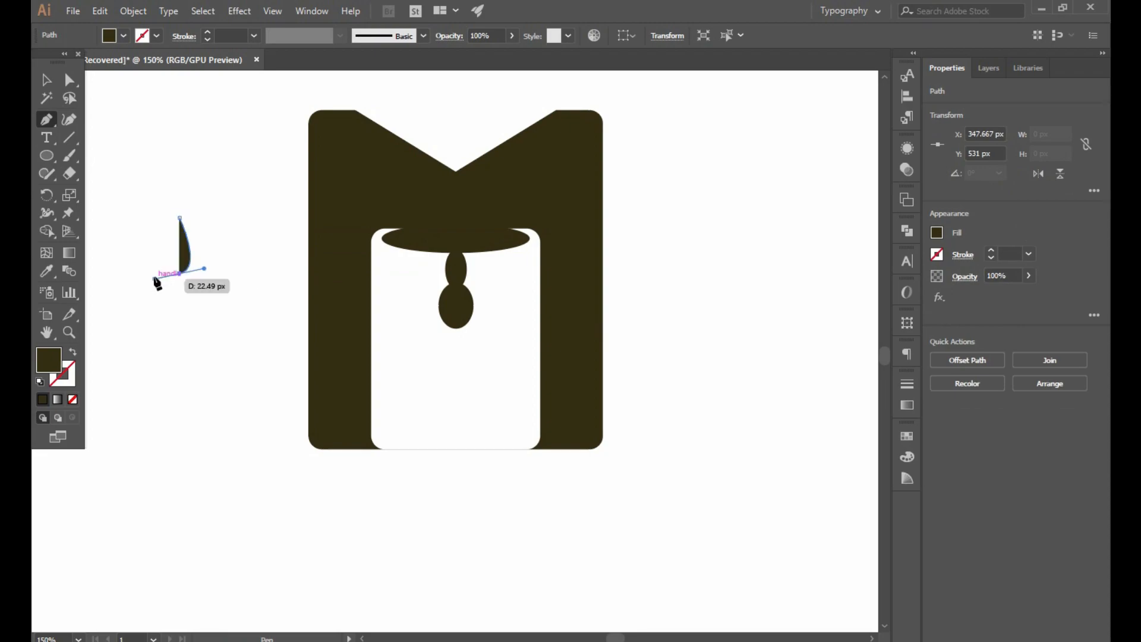
pyautogui.click(180, 219)
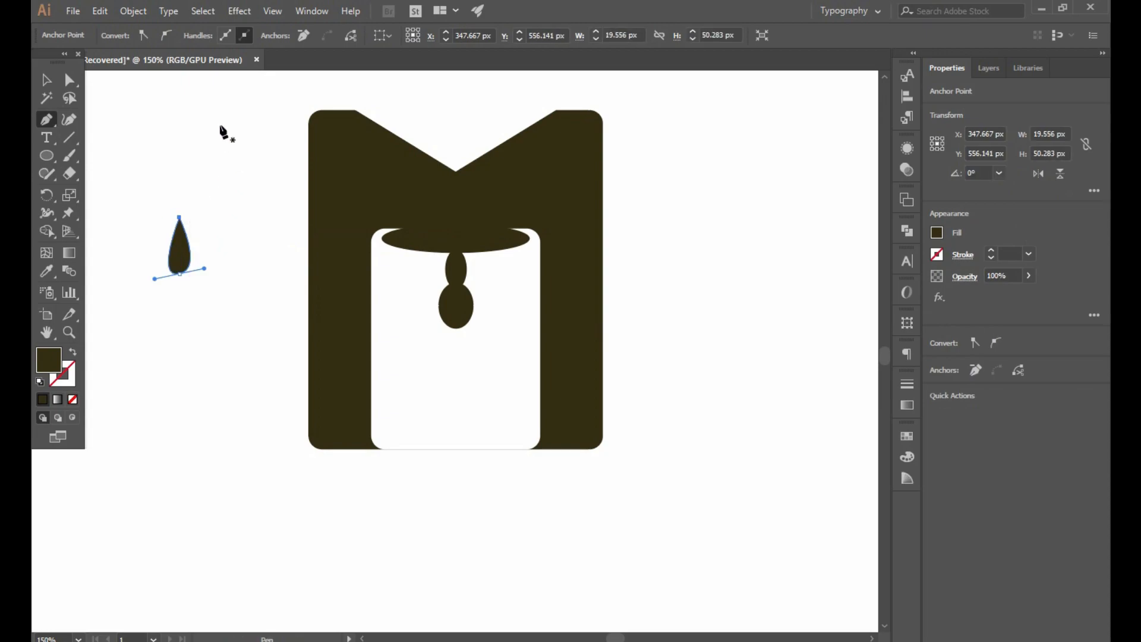
# Fill the teardrop with white sampled from the blank canvas using the Eyedropper.
pyautogui.click(46, 79)
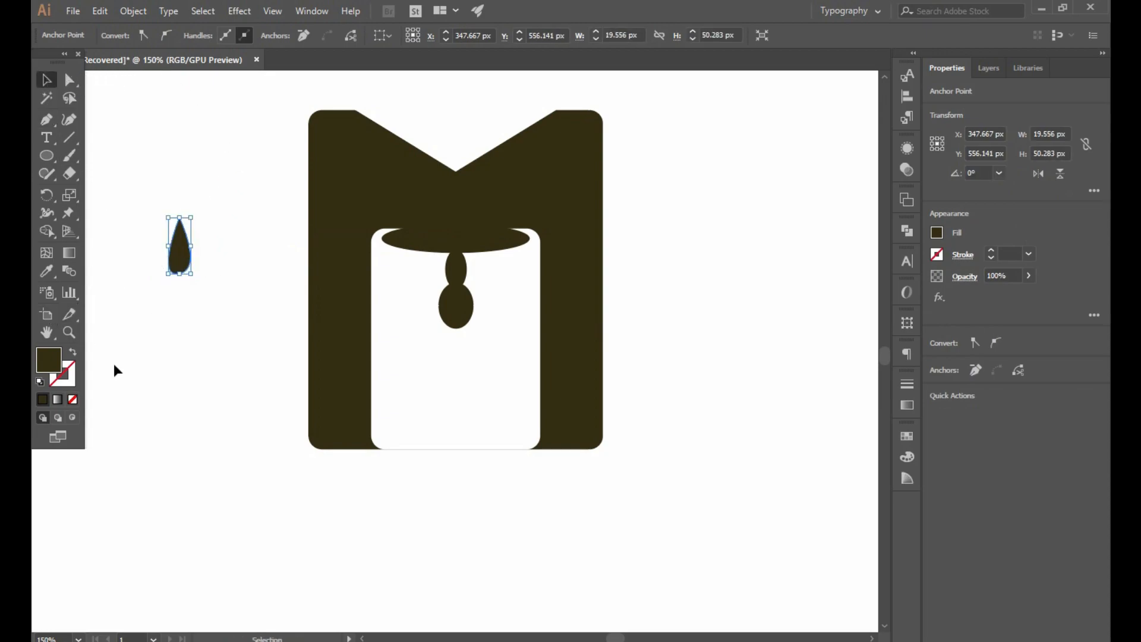
pyautogui.click(46, 270)
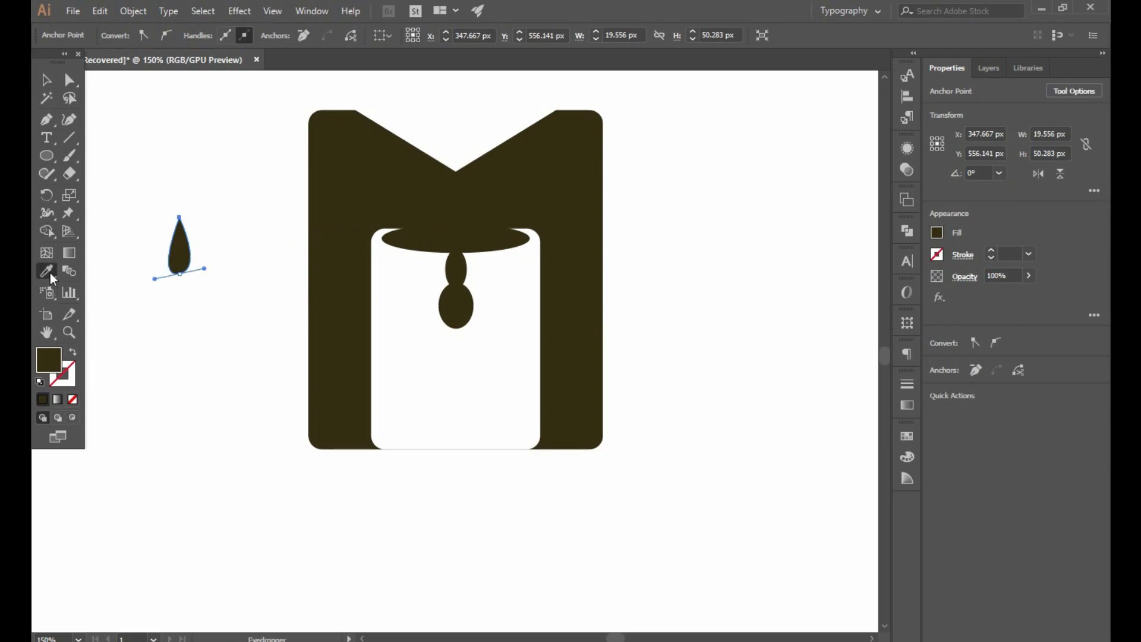
pyautogui.click(174, 355)
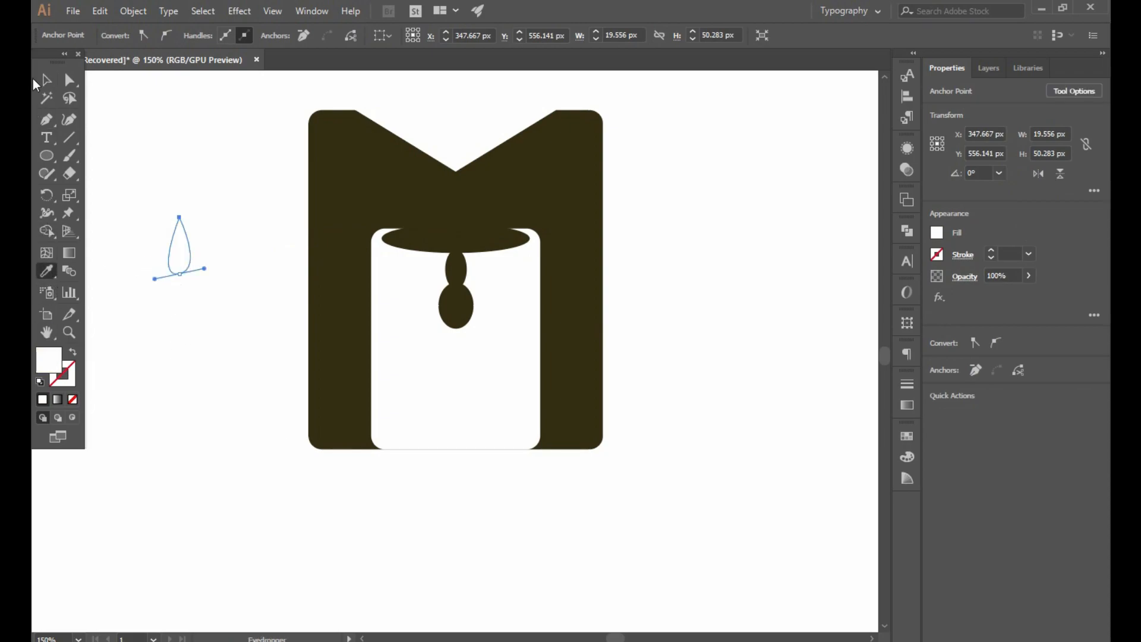
pyautogui.click(46, 80)
# Place the teardrop on the white container's upper right edge, scaled to about 10 × 25 px and rotated about 13.8°.
pyautogui.moveTo(176, 252); pyautogui.dragTo(543, 291)
pyautogui.click(686, 294)
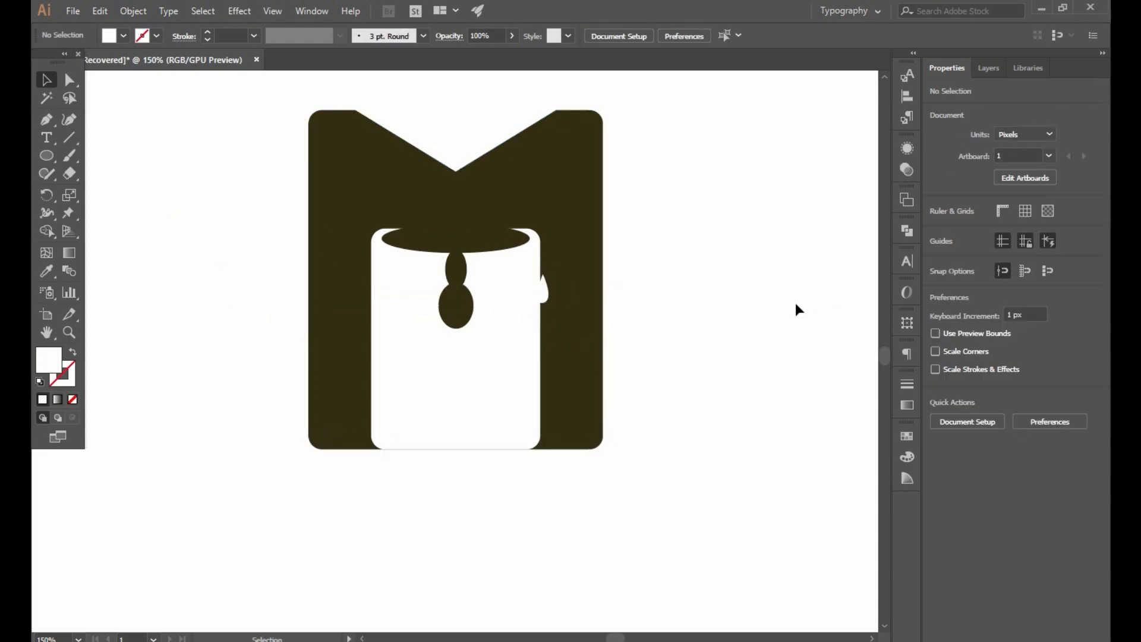
pyautogui.click(544, 292)
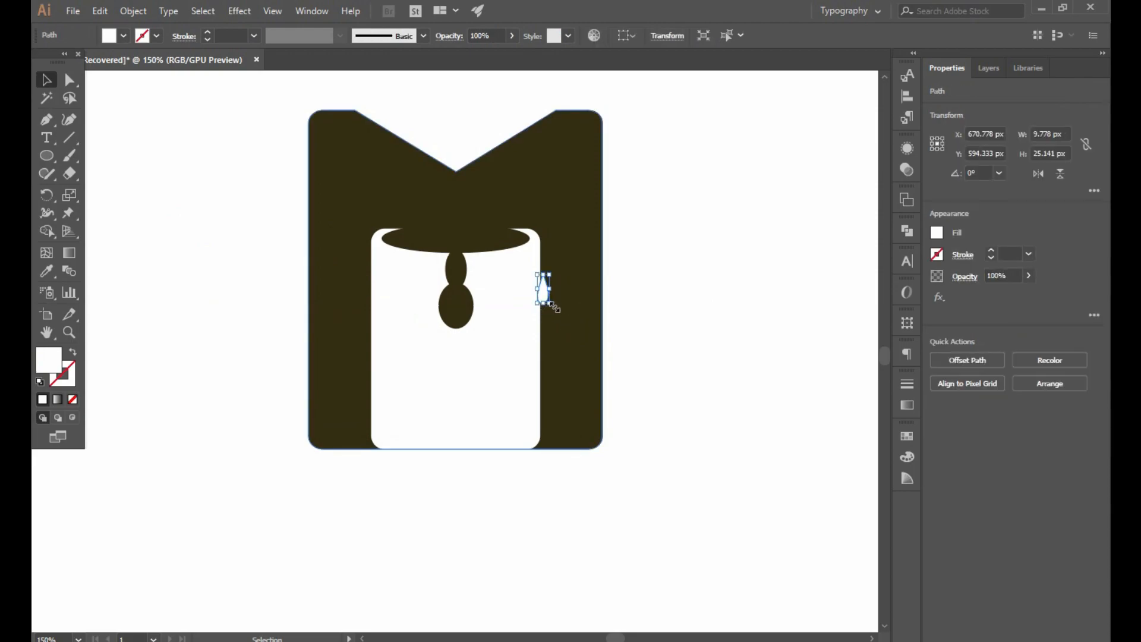
pyautogui.moveTo(551, 309); pyautogui.dragTo(557, 306)
pyautogui.click(781, 319)
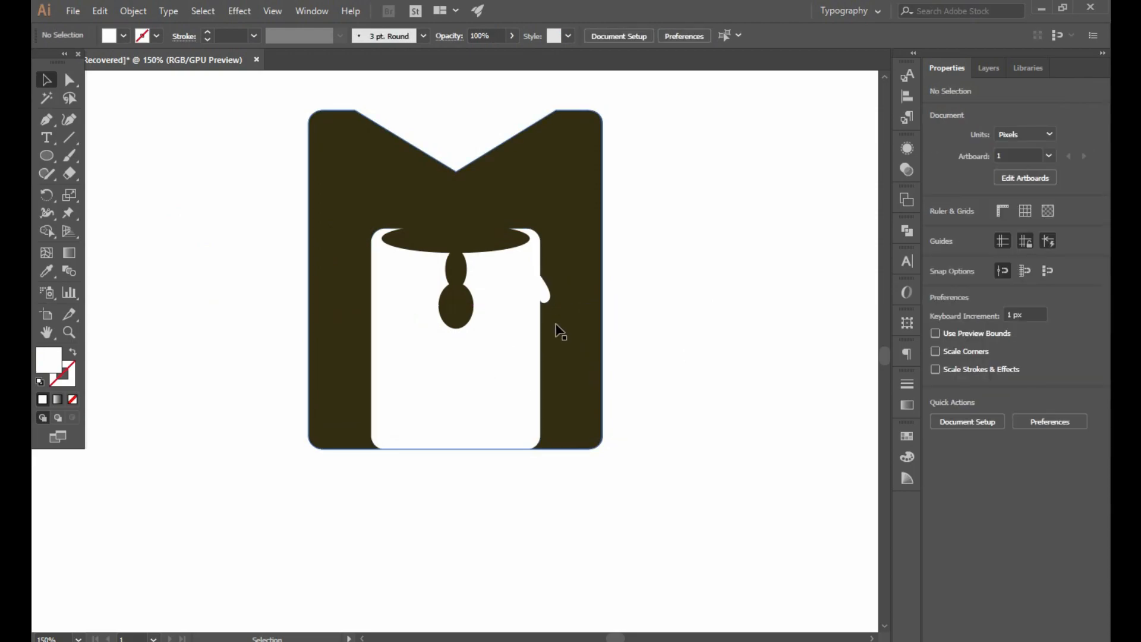
# Nudge the teardrop left in 1 px increments so that it overlaps the white container's right edge more.
pyautogui.click(541, 288)
pyautogui.press('Left')
pyautogui.click(758, 324)
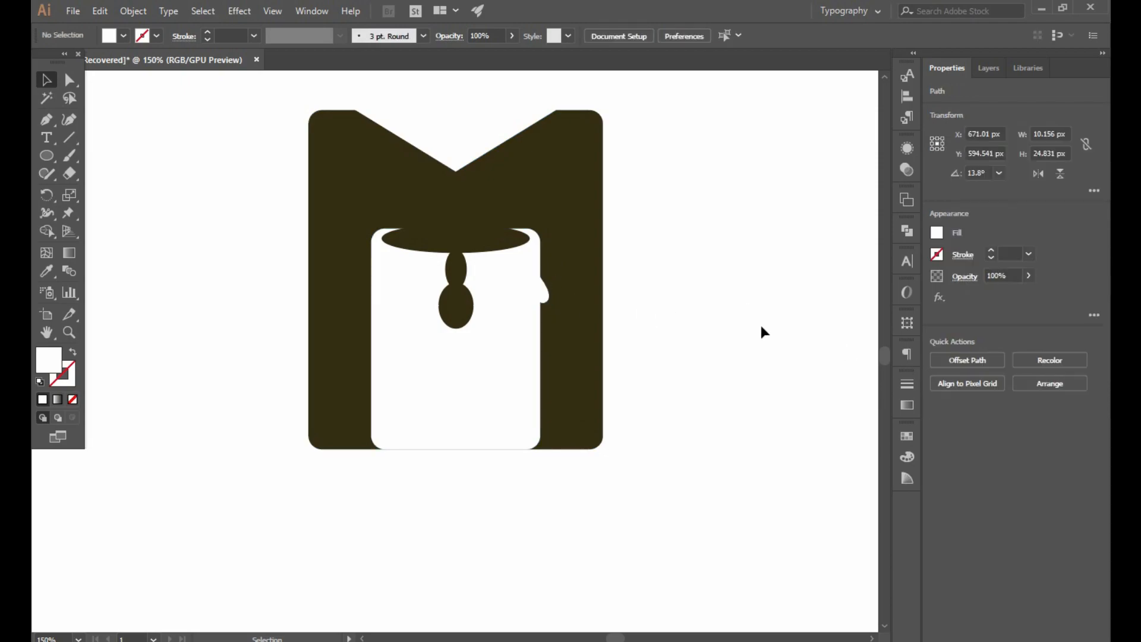
pyautogui.click(542, 287)
pyautogui.press('Left')
pyautogui.press('Left')
pyautogui.press('Left')
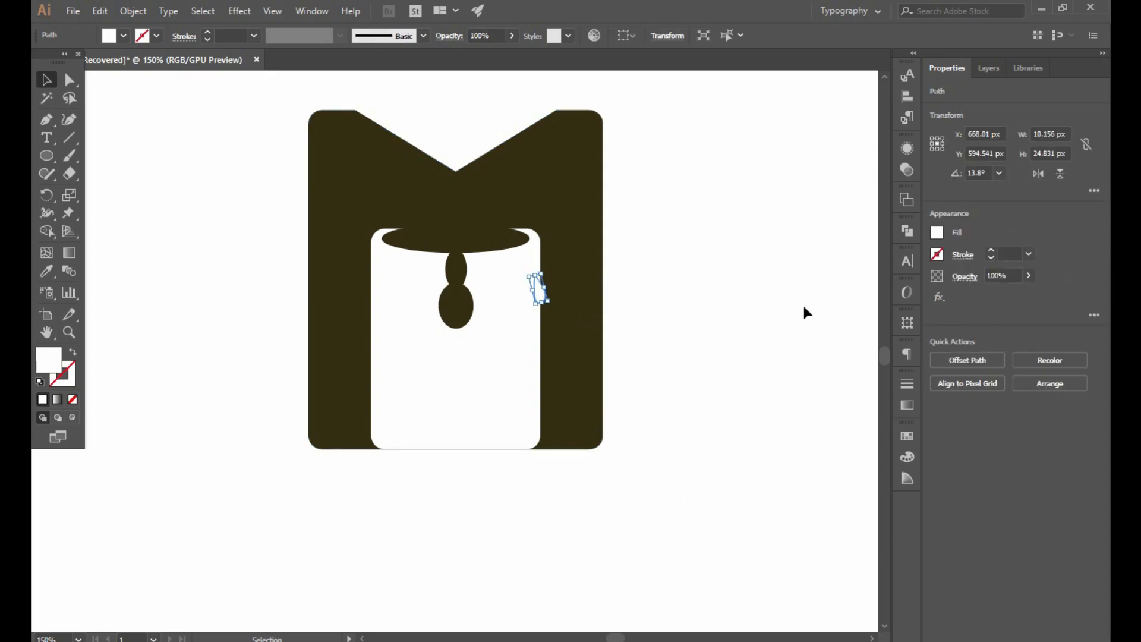
pyautogui.click(804, 307)
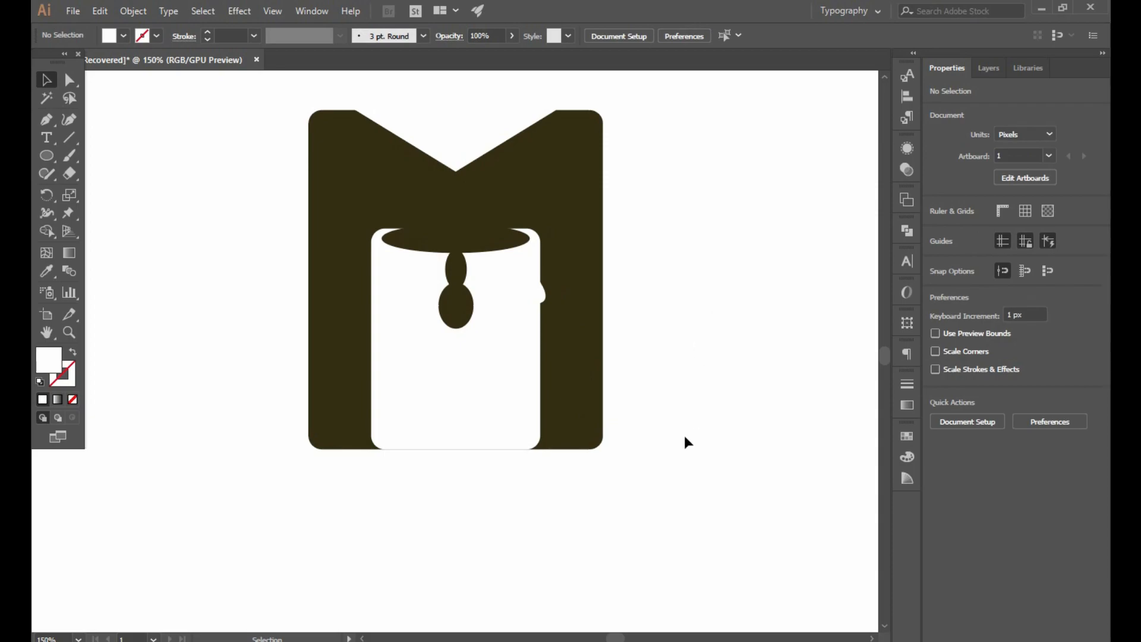
# Add a second, larger white teardrop about 17 × 32 px, upright, overlapping the container's lower left edge.
pyautogui.click(546, 305)
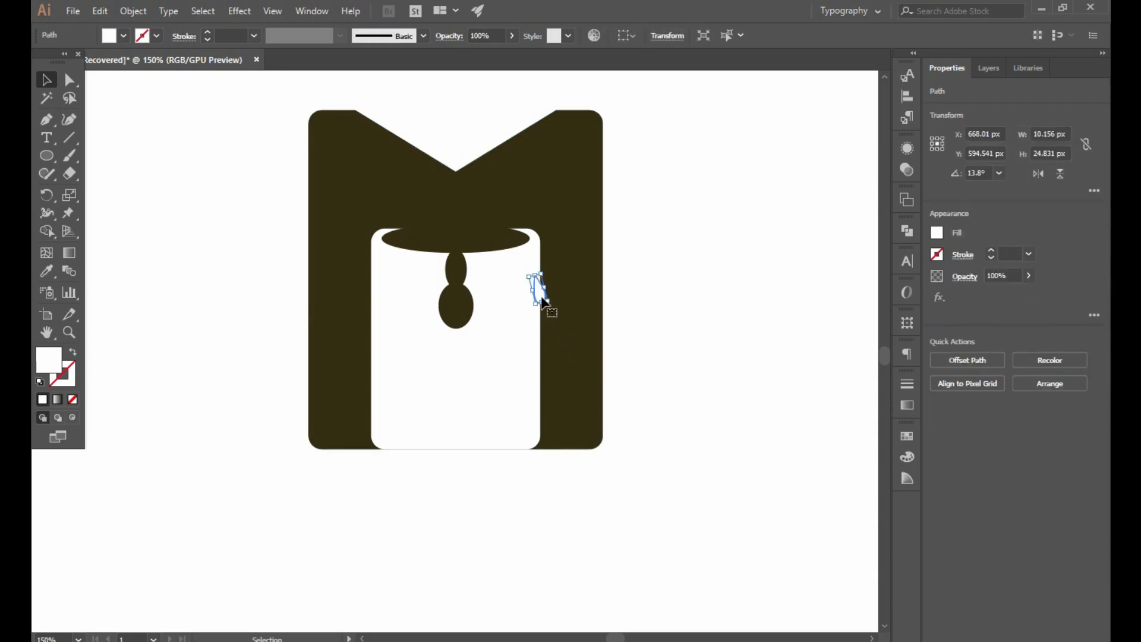
pyautogui.moveTo(546, 305); pyautogui.dragTo(260, 373)
pyautogui.moveTo(247, 373)
pyautogui.mouseDown()
pyautogui.moveTo(364, 400)
pyautogui.moveTo(367, 420)
pyautogui.mouseUp()
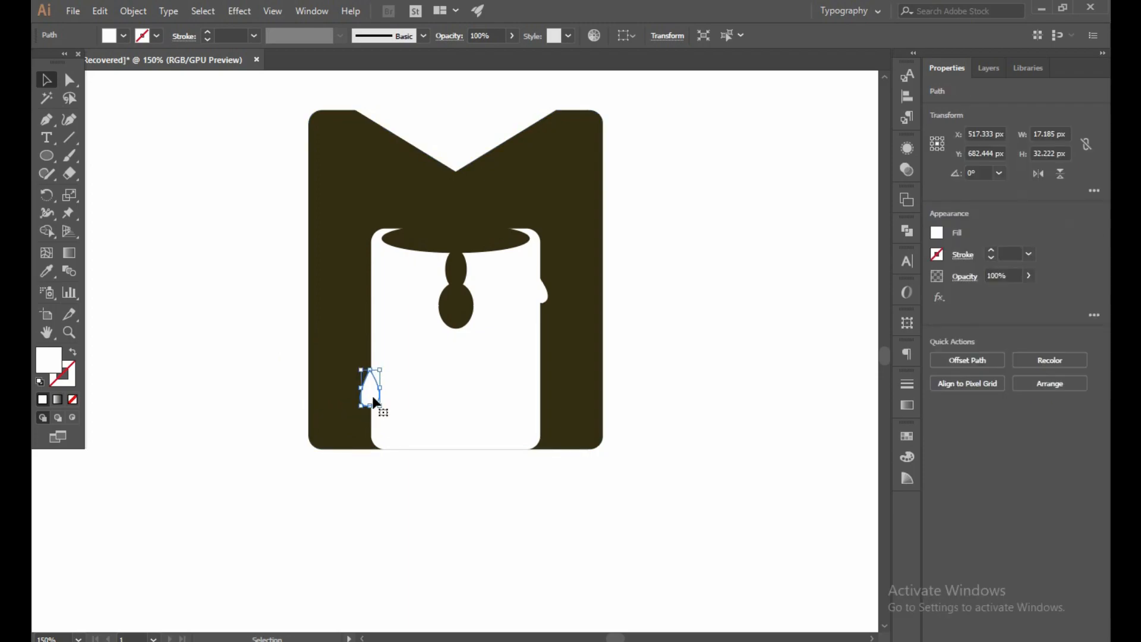
pyautogui.press('Right')
pyautogui.click(771, 286)
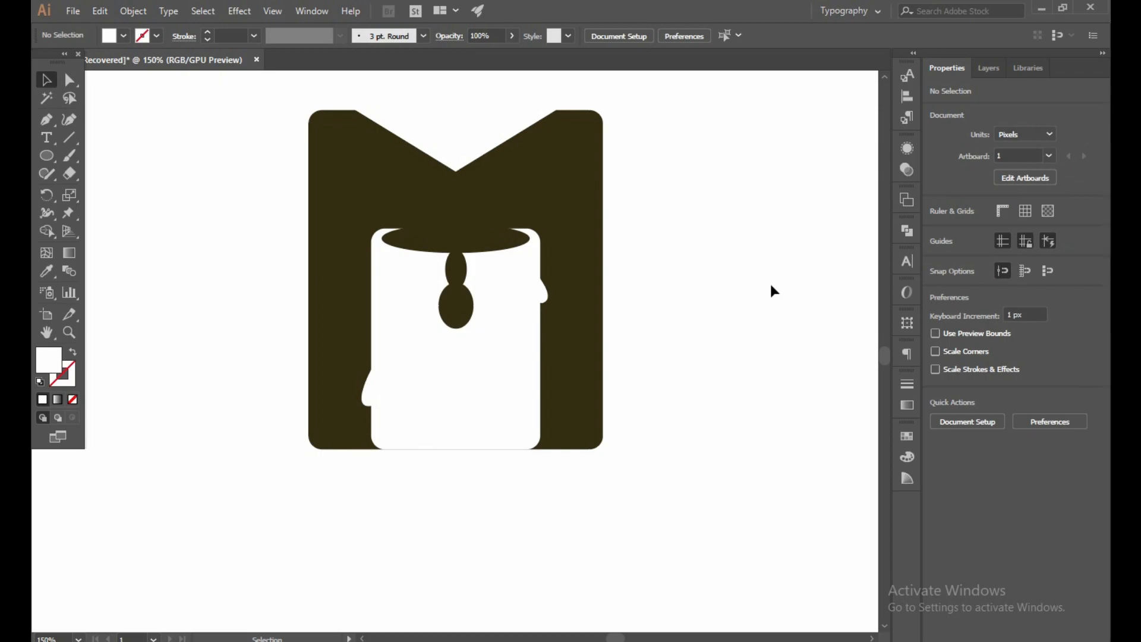
# Shorten the dark block and the white container together from their bottom edges, making the block about 290 px high.
pyautogui.scroll(1, 769, 281)
pyautogui.click(46, 119)
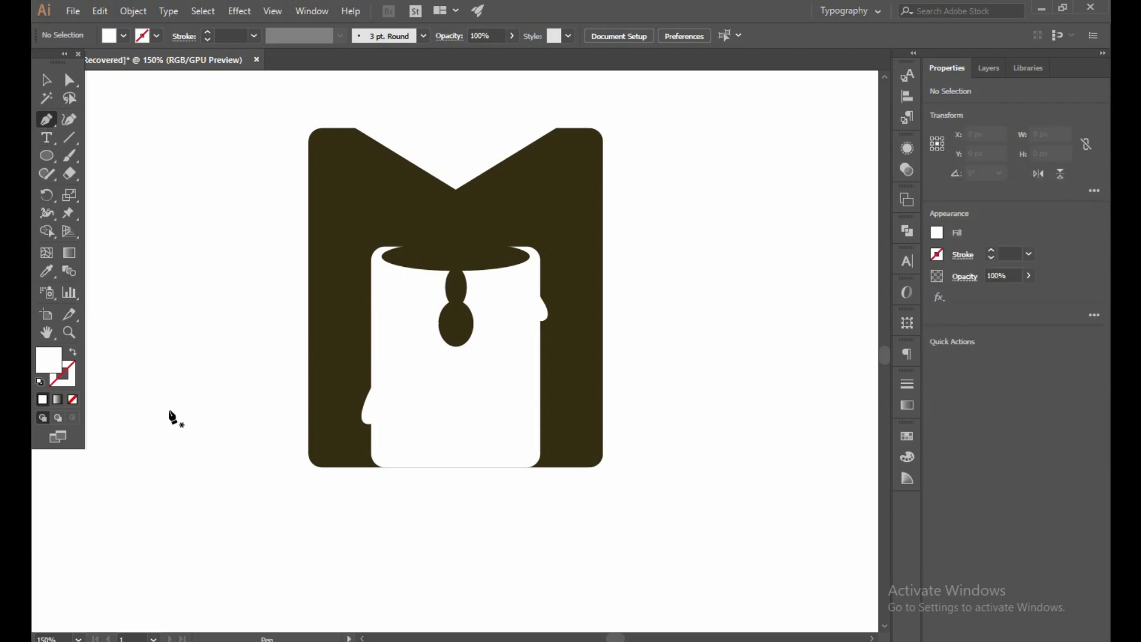
pyautogui.click(46, 80)
pyautogui.moveTo(232, 127); pyautogui.dragTo(652, 505)
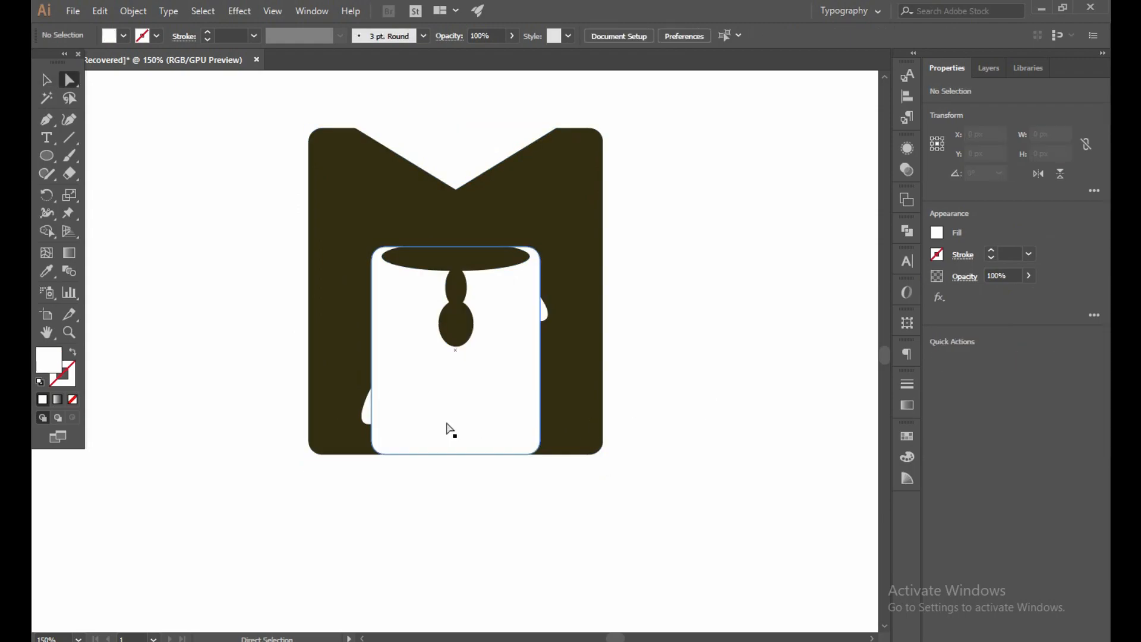
# Move the entire illustration to the right to free up empty canvas beside it.
pyautogui.click(45, 80)
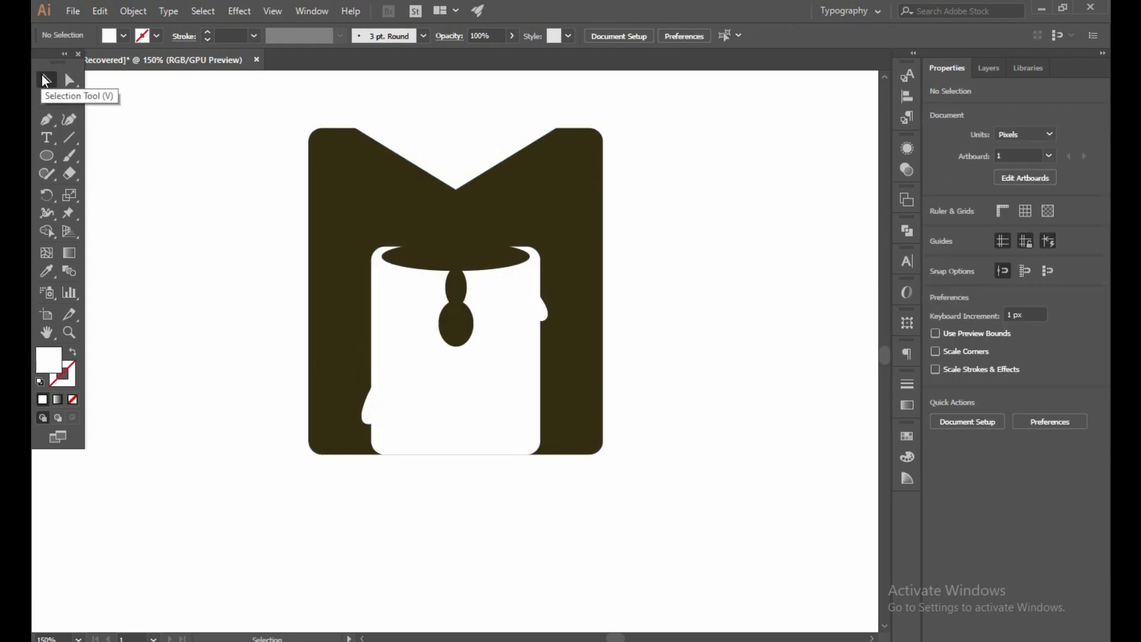
pyautogui.moveTo(188, 115); pyautogui.dragTo(705, 451)
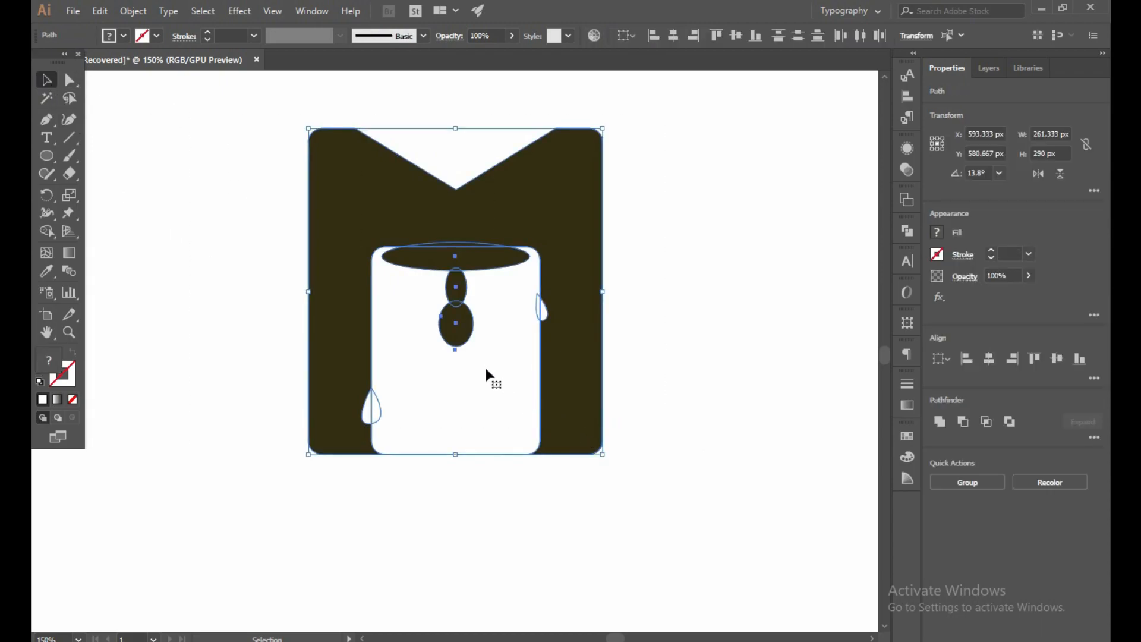
pyautogui.moveTo(486, 370); pyautogui.dragTo(767, 306)
# Draw the curved left side of a flame down to its base point with the Pen tool, in the empty space beside the illustration.
pyautogui.click(46, 118)
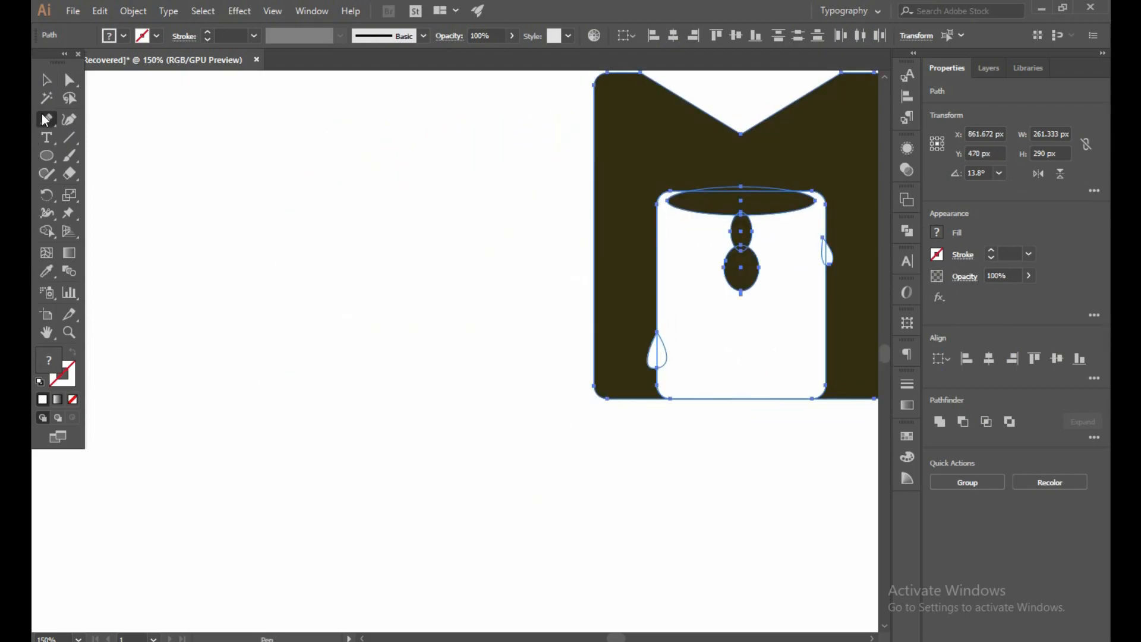
pyautogui.click(292, 201)
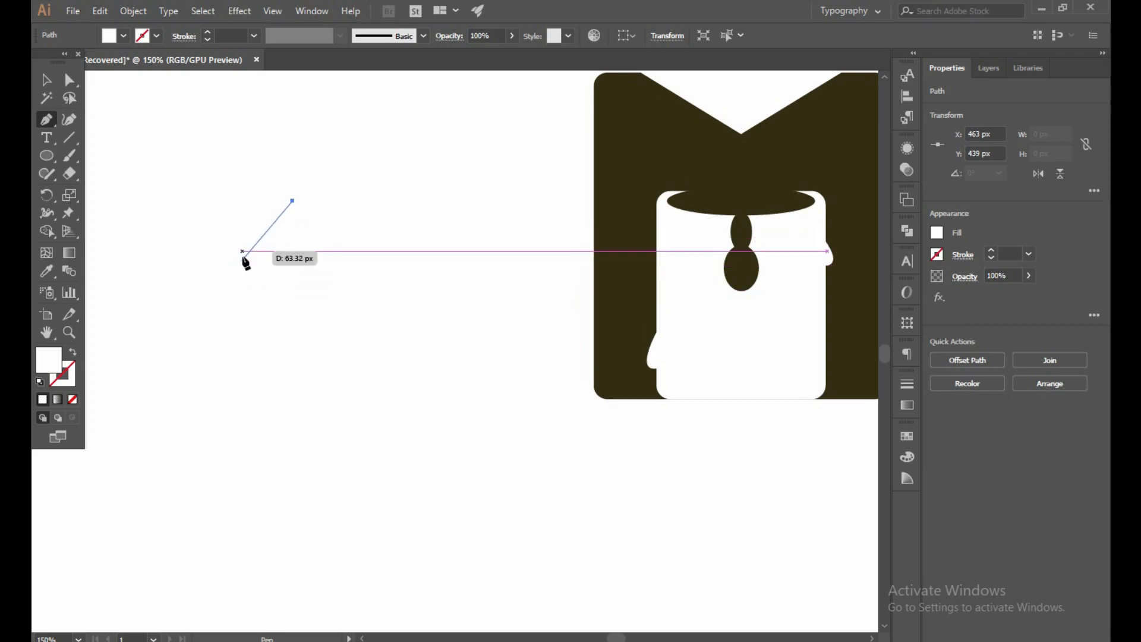
pyautogui.moveTo(268, 278); pyautogui.dragTo(231, 304)
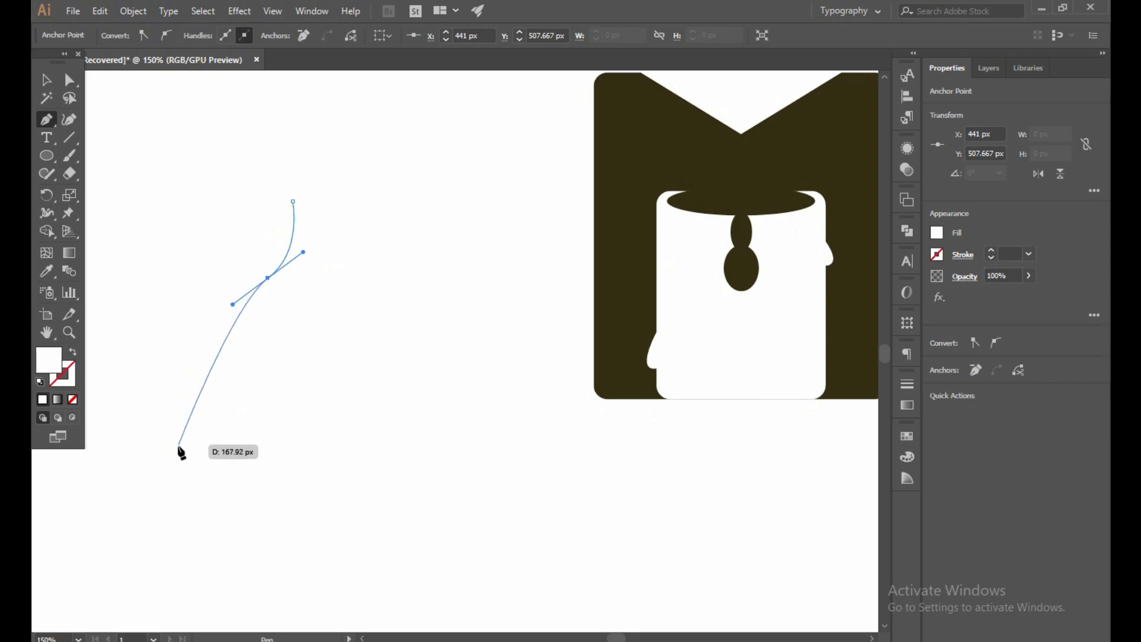
pyautogui.moveTo(191, 422); pyautogui.dragTo(232, 492)
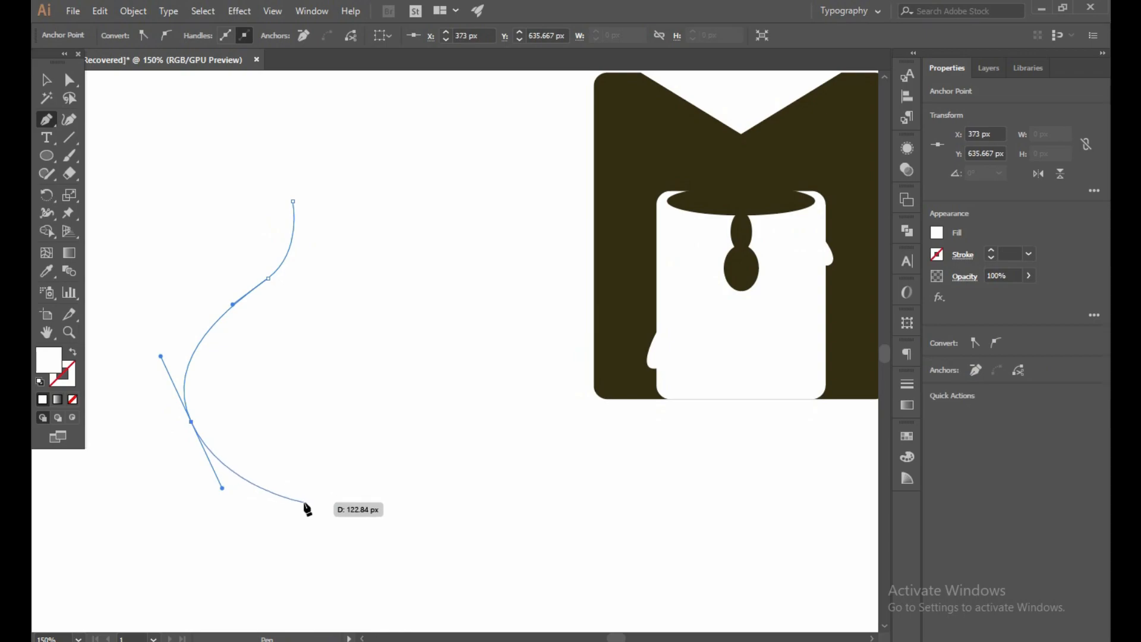
pyautogui.click(332, 514)
pyautogui.click(293, 201)
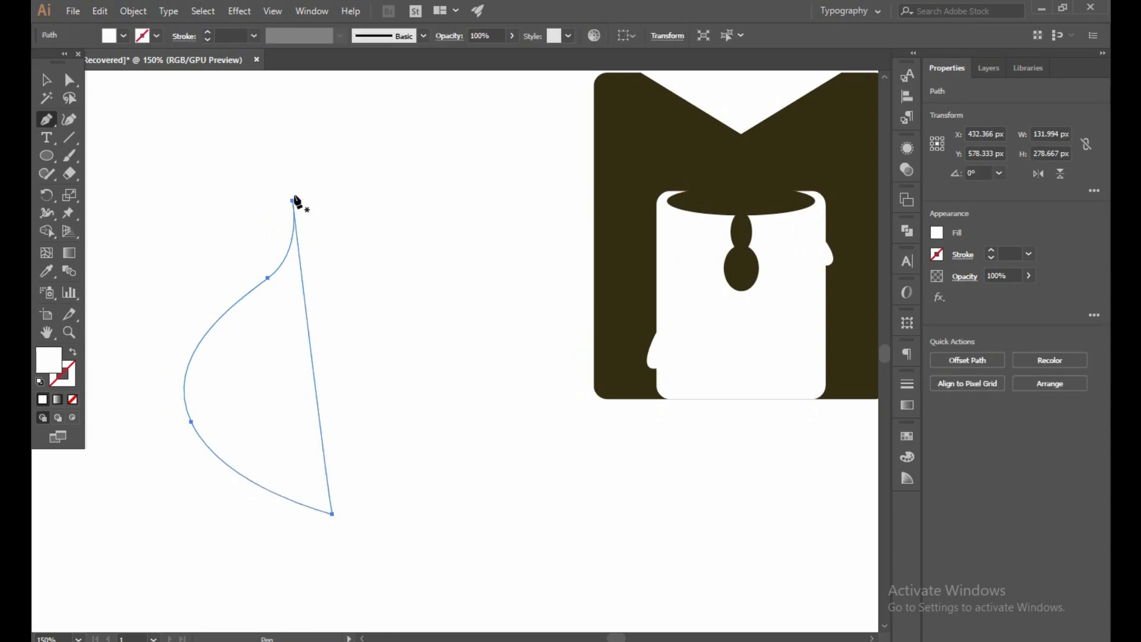
pyautogui.click(293, 202)
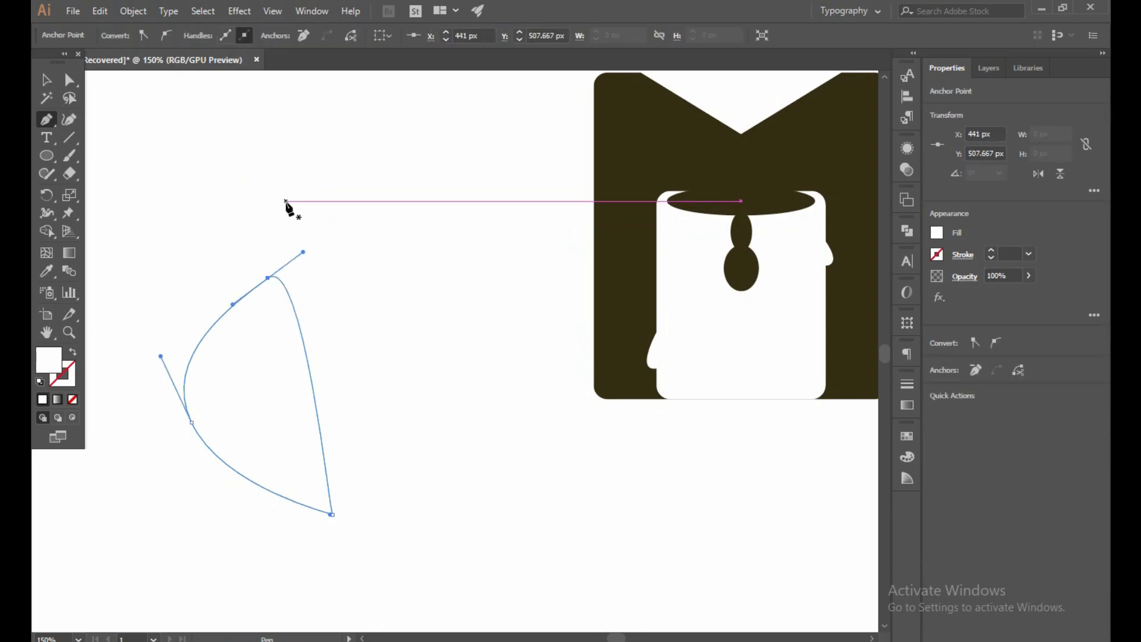
pyautogui.hotkey('ctrl', 'z')
pyautogui.hotkey('ctrl', 'z')
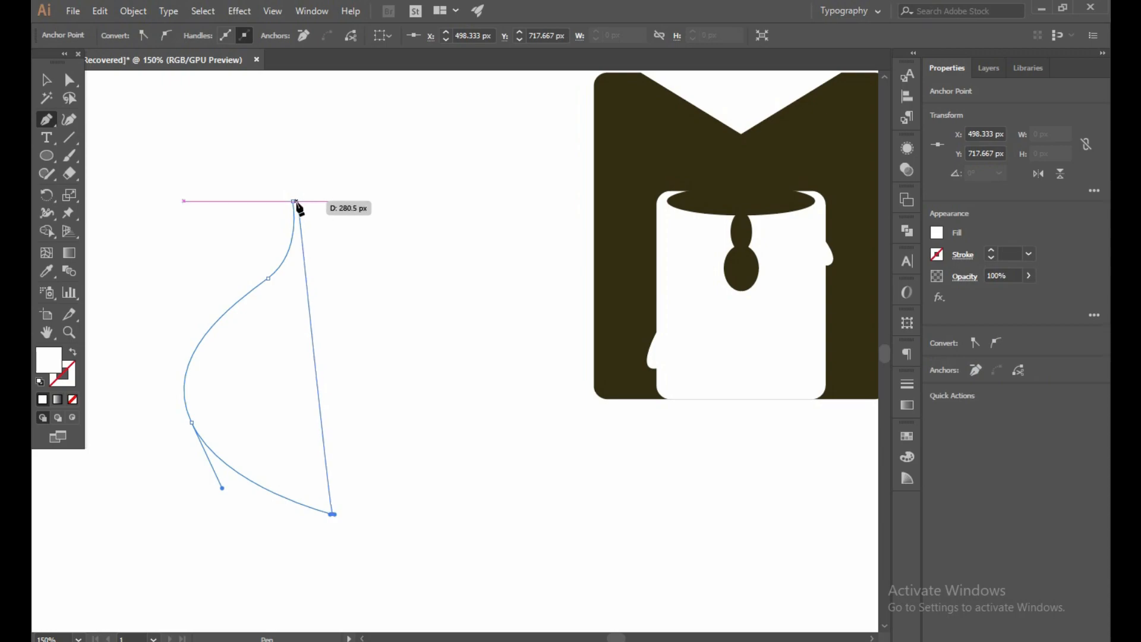
# Close the flame outline with a bulging curve on its right side and fill the shape with brown 4C3F0B.
pyautogui.moveTo(294, 202); pyautogui.dragTo(88, 159)
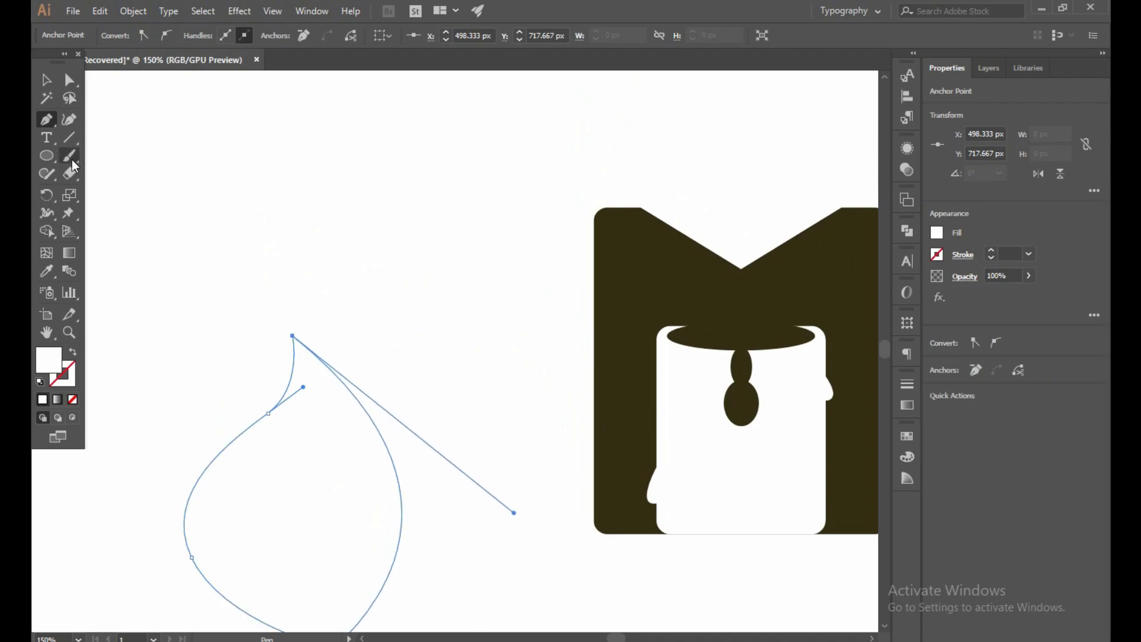
pyautogui.click(52, 79)
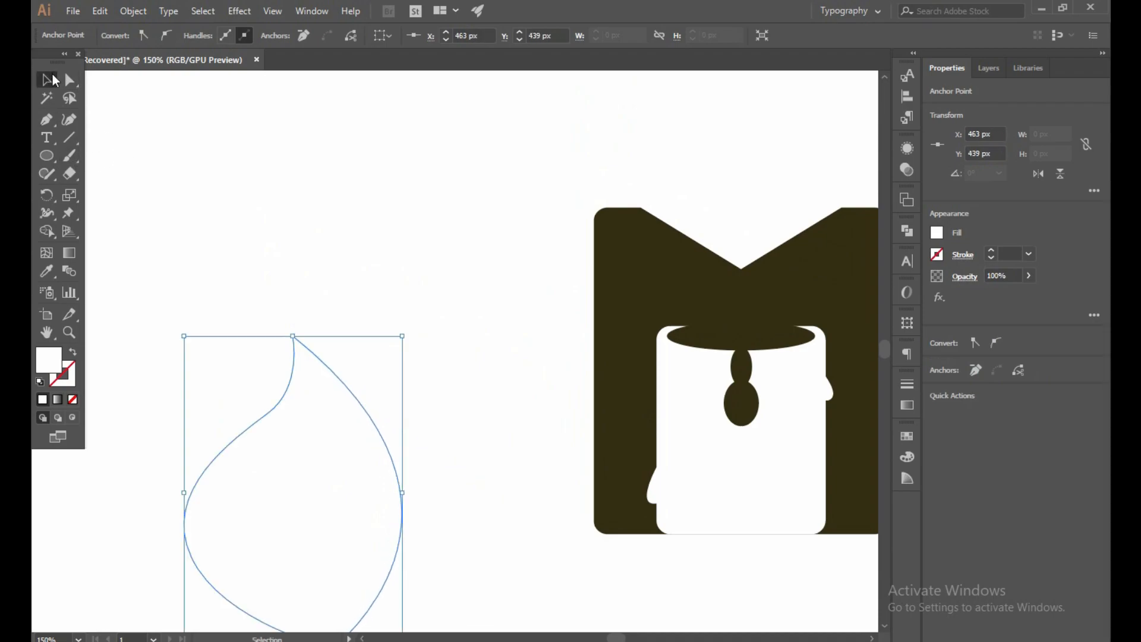
pyautogui.doubleClick(49, 360)
pyautogui.moveTo(547, 371)
pyautogui.mouseDown()
pyautogui.moveTo(550, 381)
pyautogui.moveTo(537, 361)
pyautogui.mouseUp()
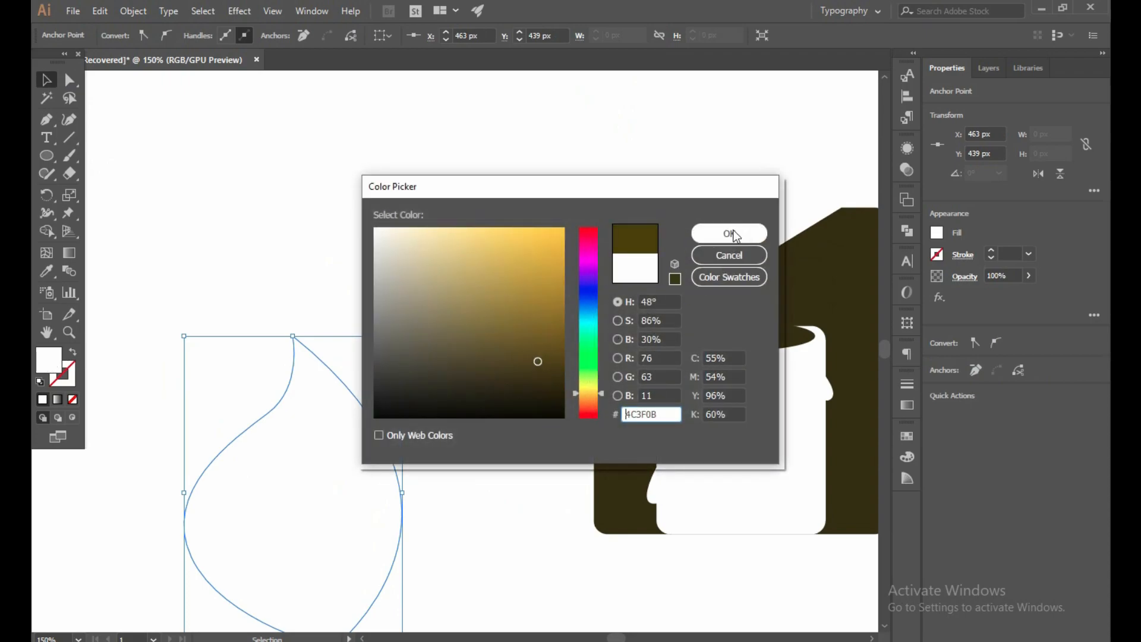
pyautogui.click(731, 233)
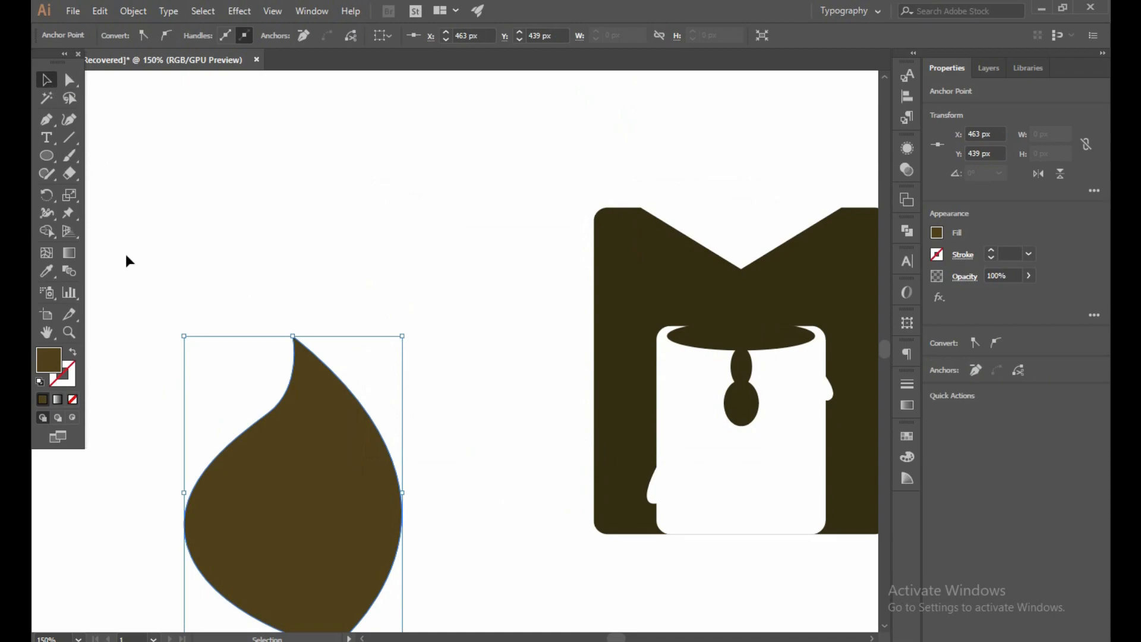
# Move the flame up and pull its lower left anchor point inward so the shape is about 185 px wide.
pyautogui.moveTo(330, 477); pyautogui.dragTo(384, 262)
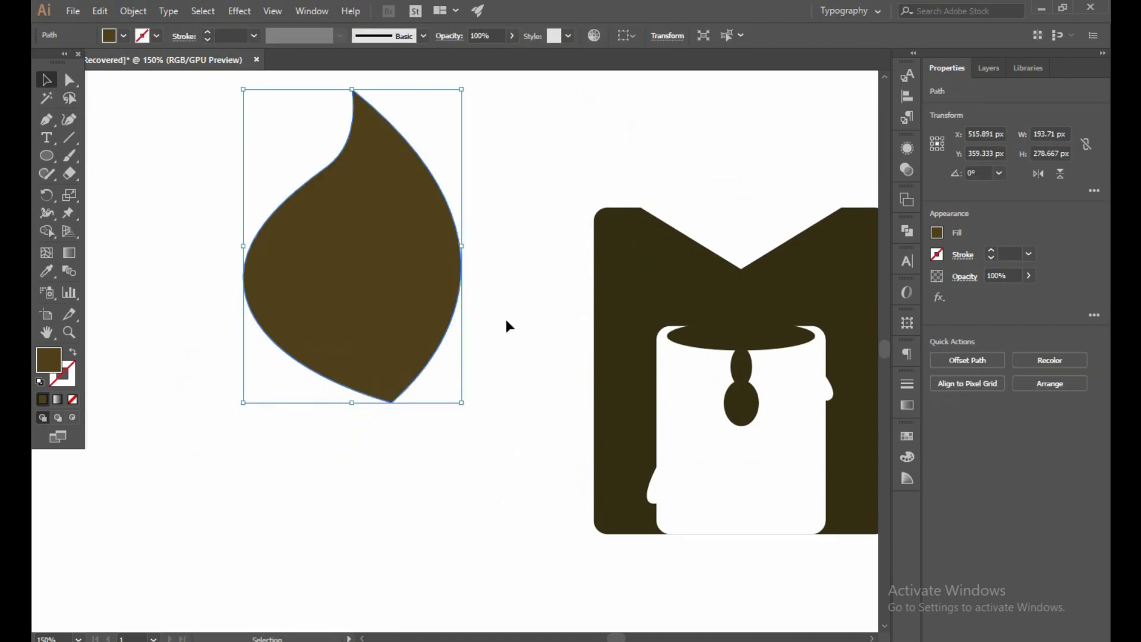
pyautogui.press('a')
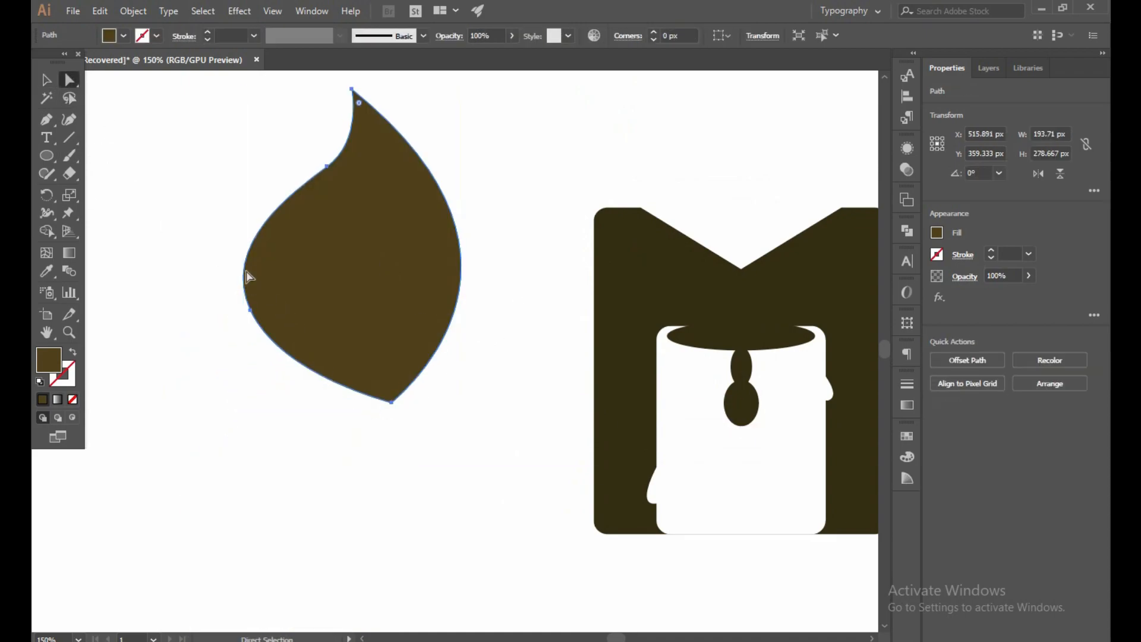
pyautogui.click(49, 87)
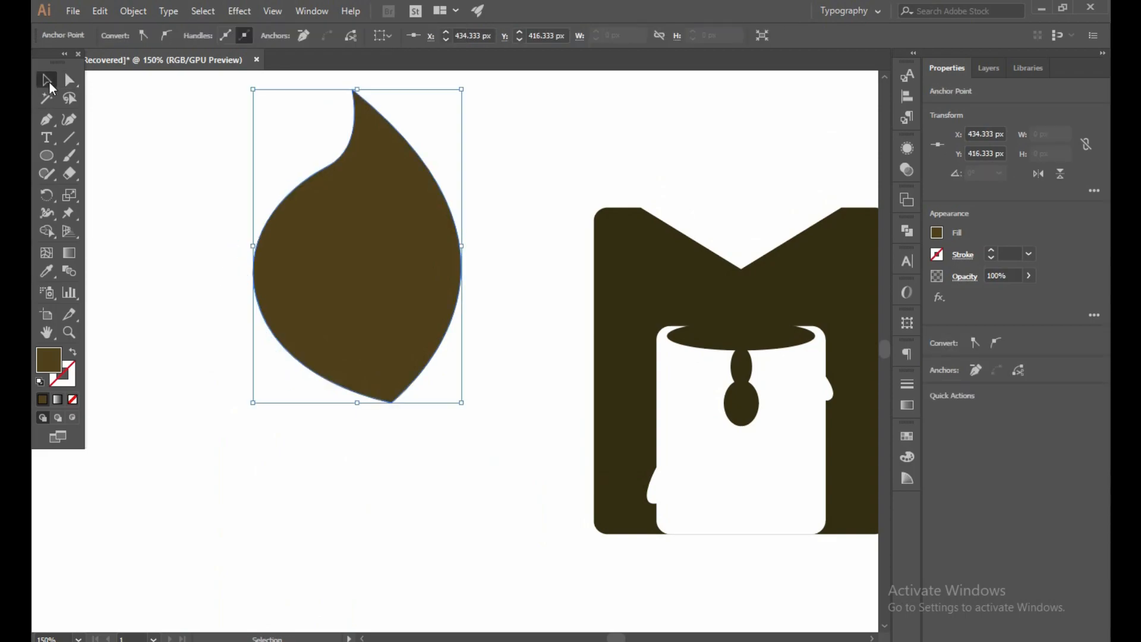
pyautogui.click(516, 290)
pyautogui.click(387, 250)
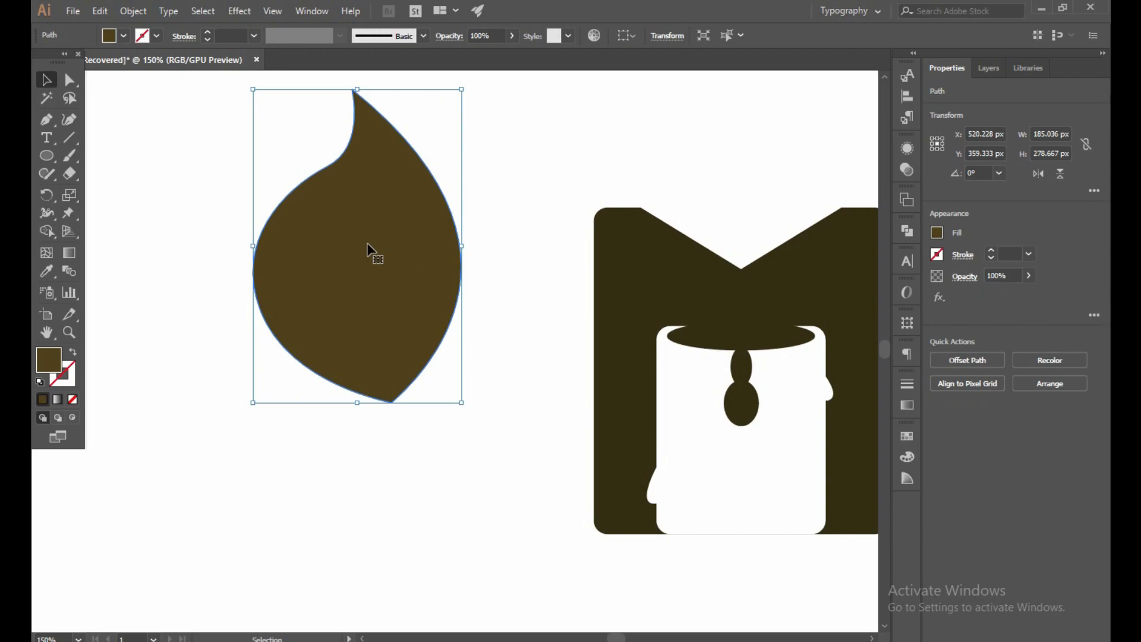
# Duplicate the brown flame beside the original, scale the copy to about 90 px wide and stretch it to about 172 px high.
pyautogui.moveTo(371, 248); pyautogui.dragTo(181, 414)
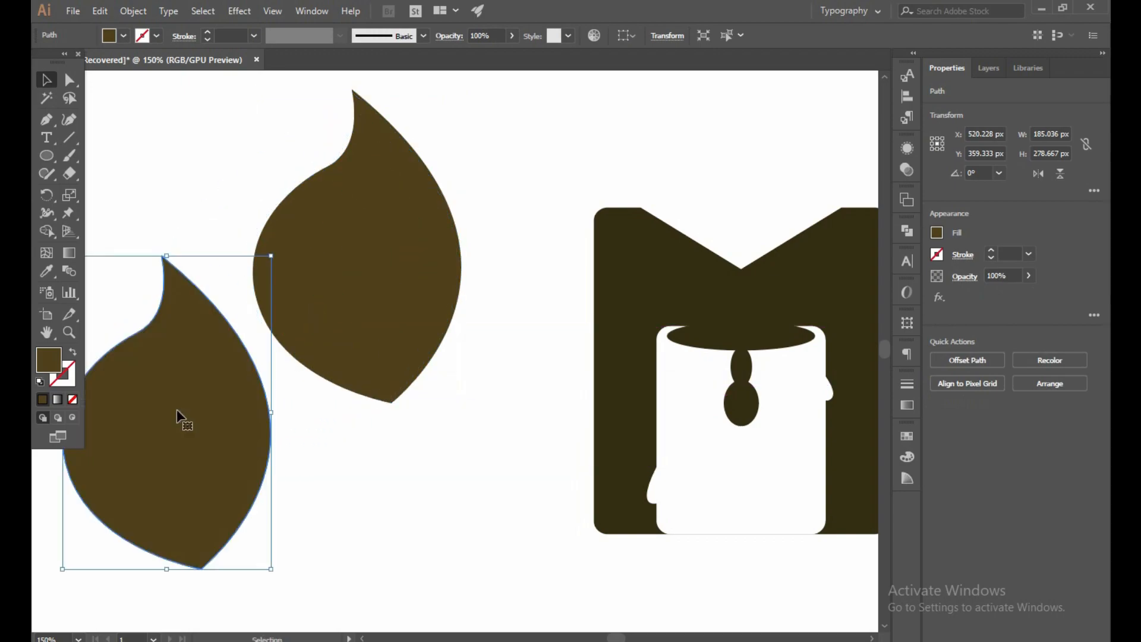
pyautogui.moveTo(272, 572); pyautogui.dragTo(164, 409)
pyautogui.moveTo(146, 358); pyautogui.dragTo(214, 412)
pyautogui.doubleClick(215, 410)
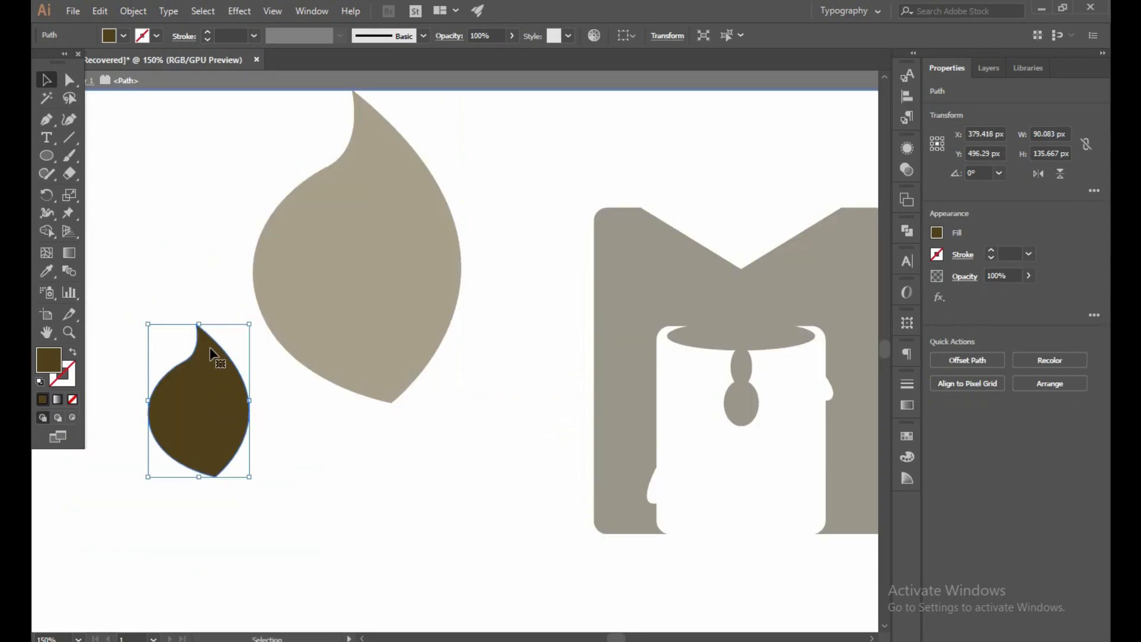
pyautogui.moveTo(198, 321); pyautogui.dragTo(198, 283)
# Reflect the small flame copy across the vertical axis and leave isolation mode.
pyautogui.rightClick(176, 392)
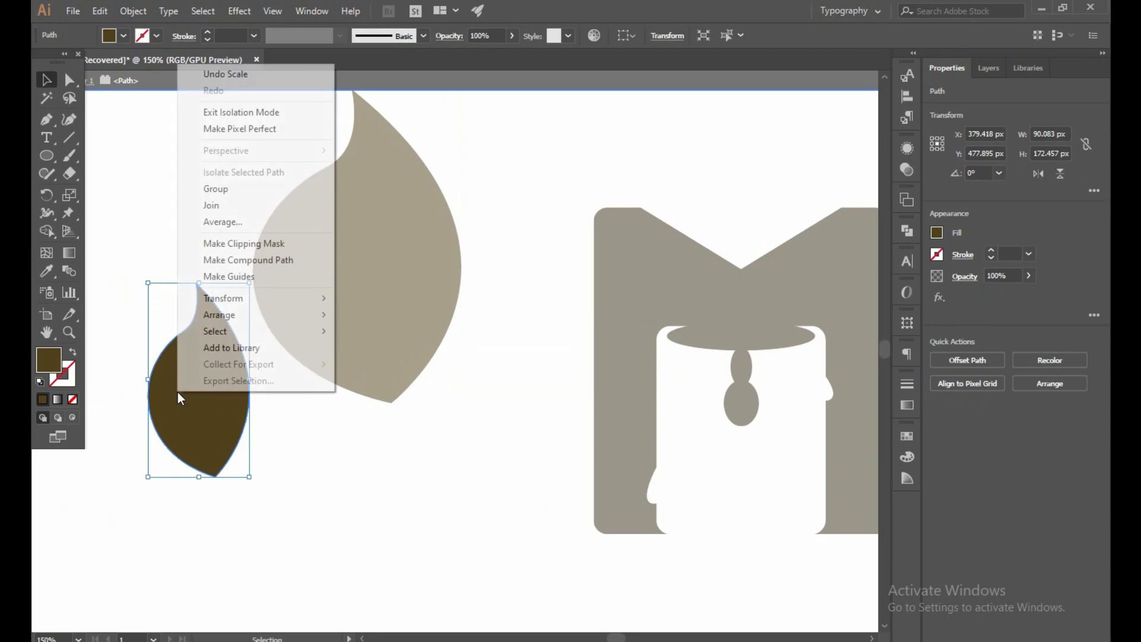
pyautogui.moveTo(226, 305)
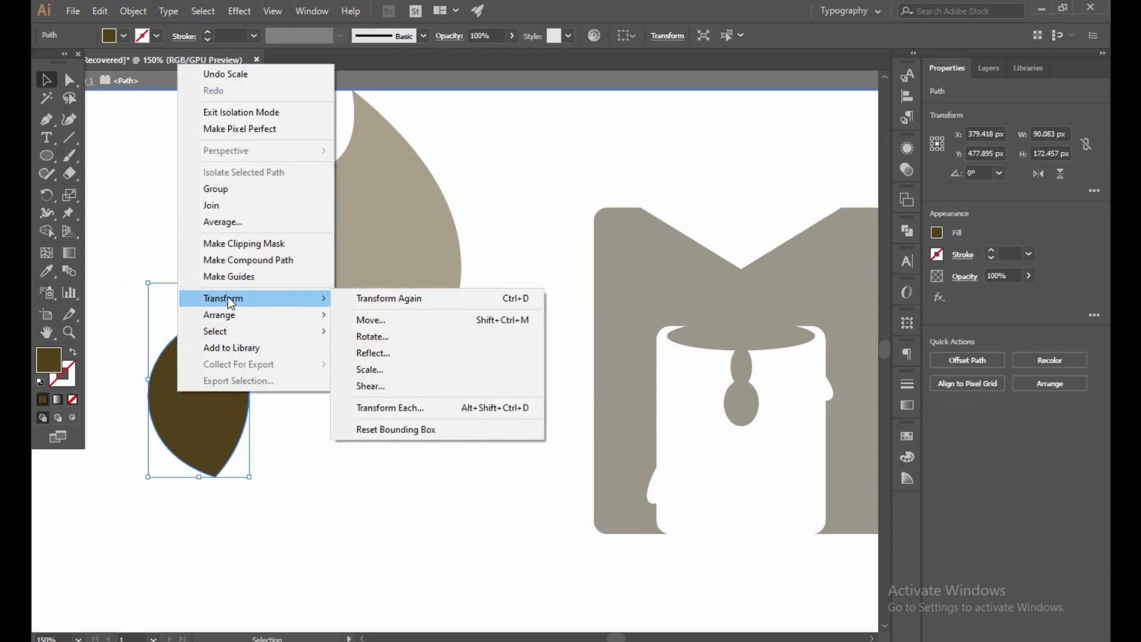
pyautogui.click(380, 352)
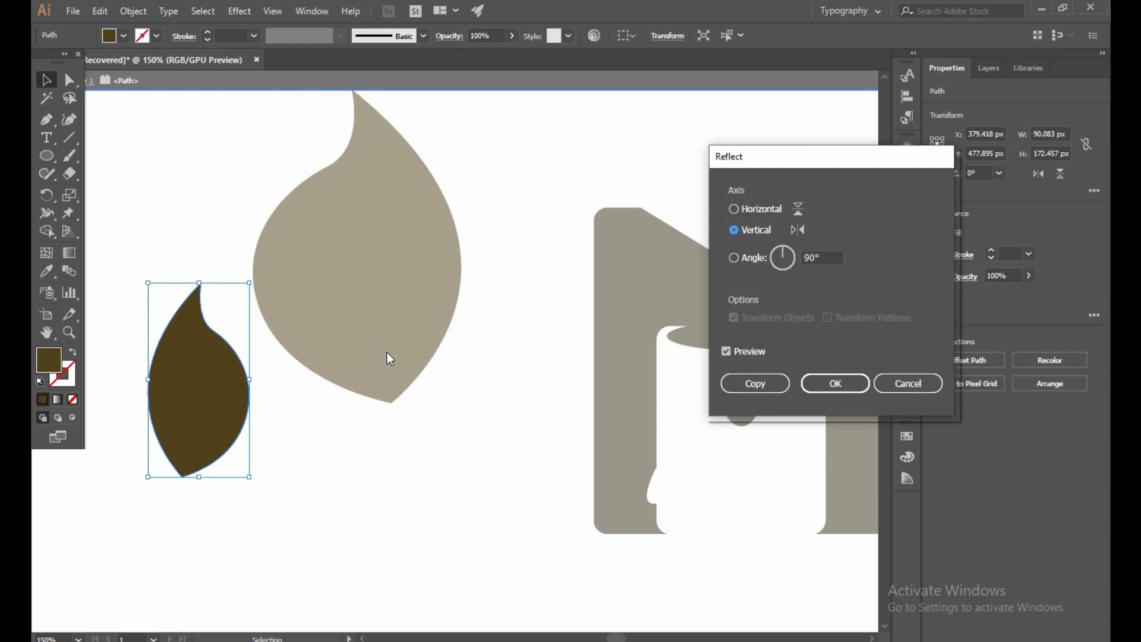
pyautogui.click(835, 384)
pyautogui.doubleClick(490, 406)
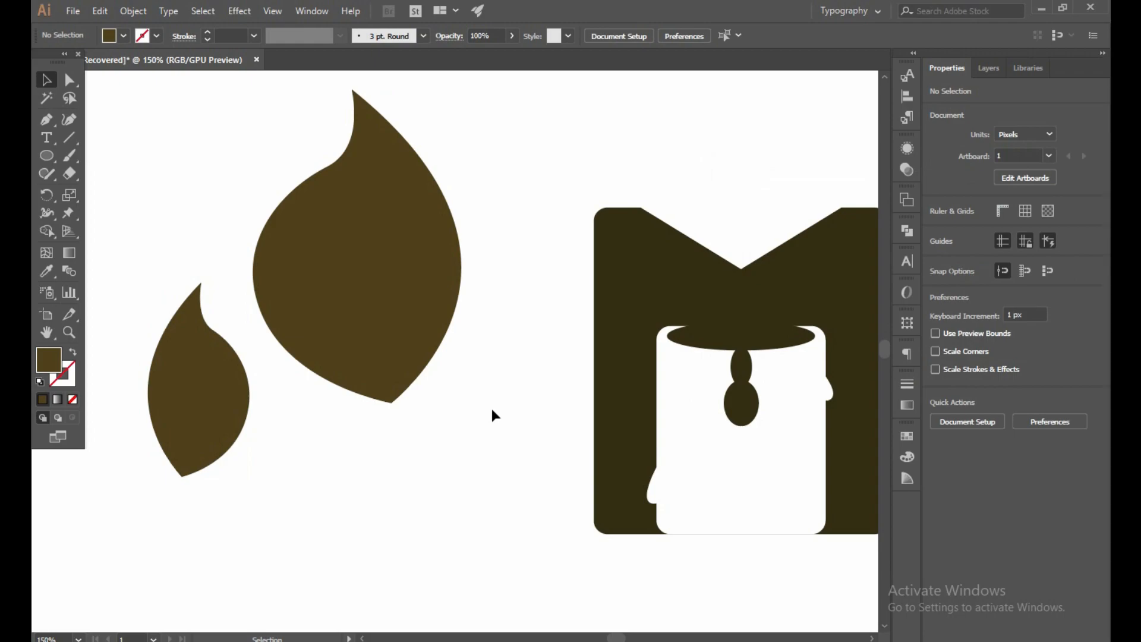
# Fill the small mirrored flame with white.
pyautogui.click(171, 390)
pyautogui.doubleClick(49, 359)
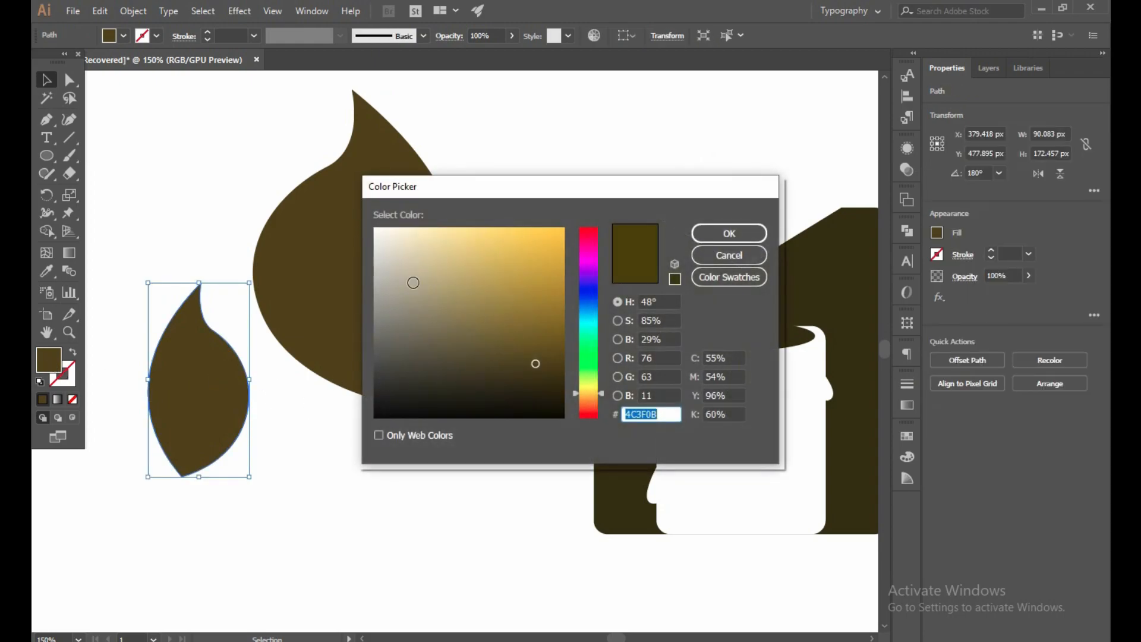
pyautogui.click(374, 228)
pyautogui.click(730, 233)
# Place the white flame over the lower middle of the brown flame so it reads as a cut-out open at the base.
pyautogui.moveTo(192, 387); pyautogui.dragTo(368, 322)
pyautogui.click(535, 352)
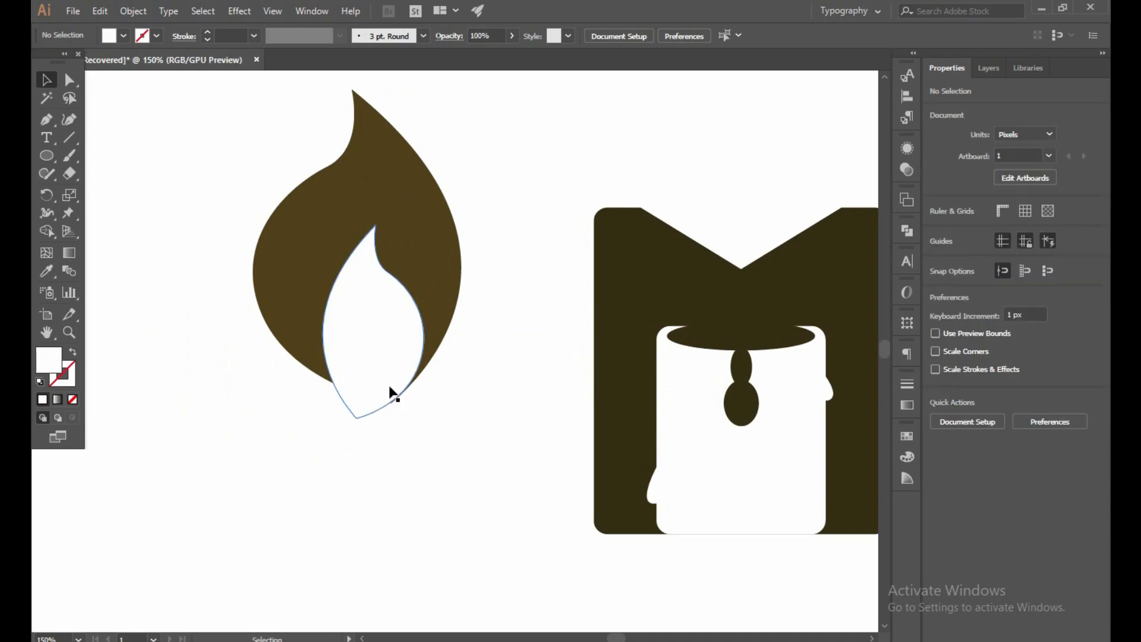
pyautogui.moveTo(397, 387); pyautogui.dragTo(389, 341)
pyautogui.hotkey('ctrl', '1')
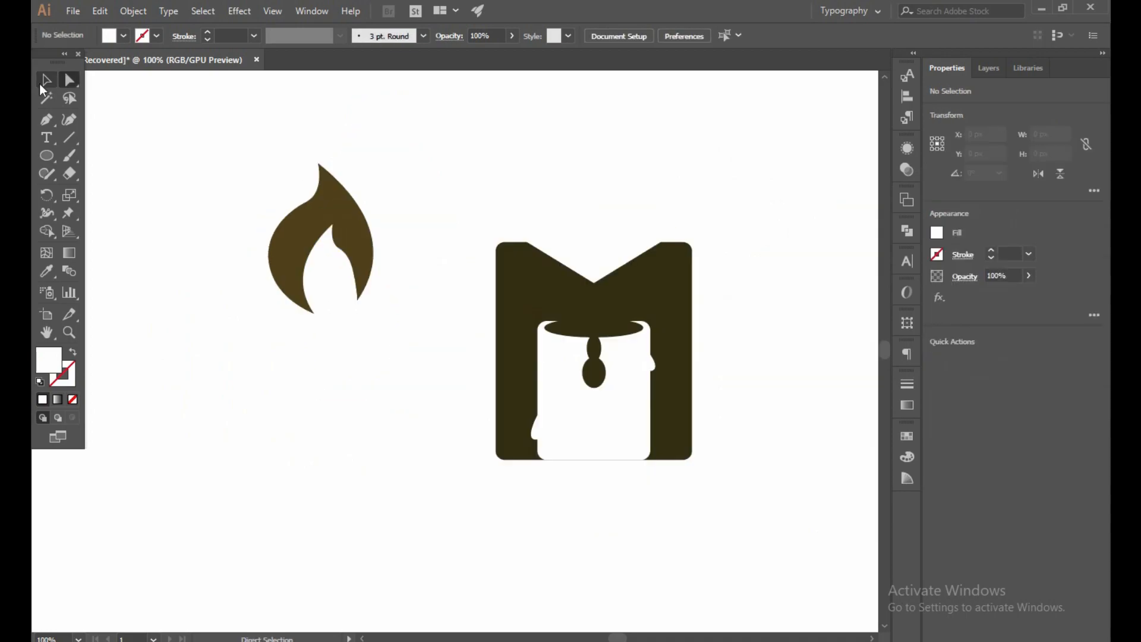
# Move the complete flame to just above the M block's notch, centred on it, at about 114 px wide.
pyautogui.moveTo(158, 152); pyautogui.dragTo(591, 243)
pyautogui.moveTo(377, 196); pyautogui.dragTo(365, 253)
pyautogui.hotkey('ctrl', '-')
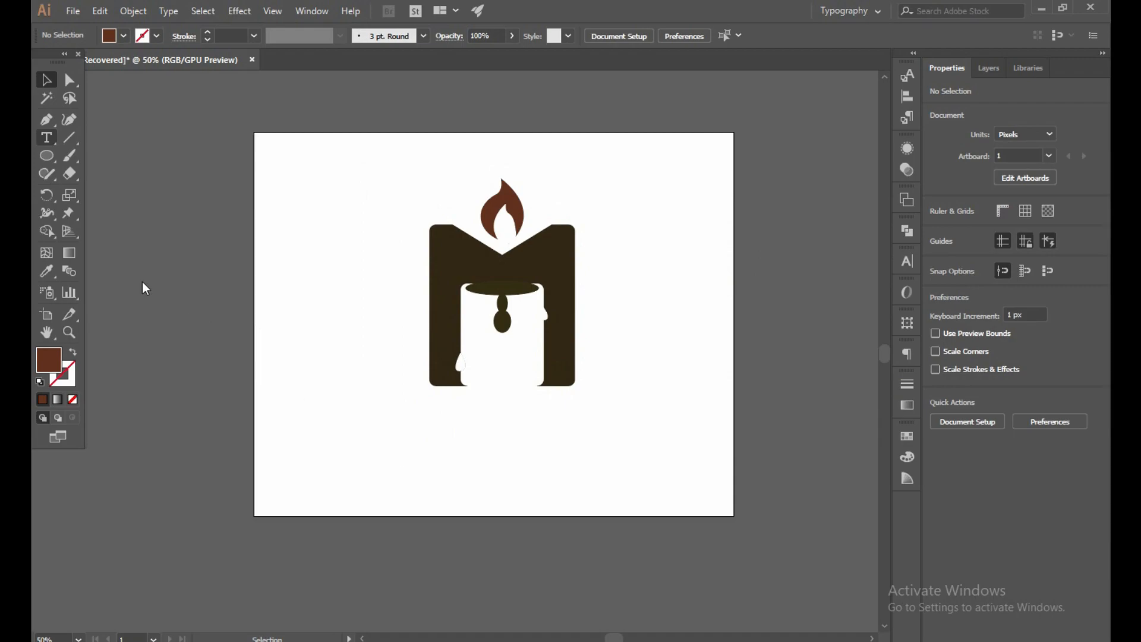
# Add the text MELT at 72 pt and centre it below the M block.
pyautogui.click(435, 420)
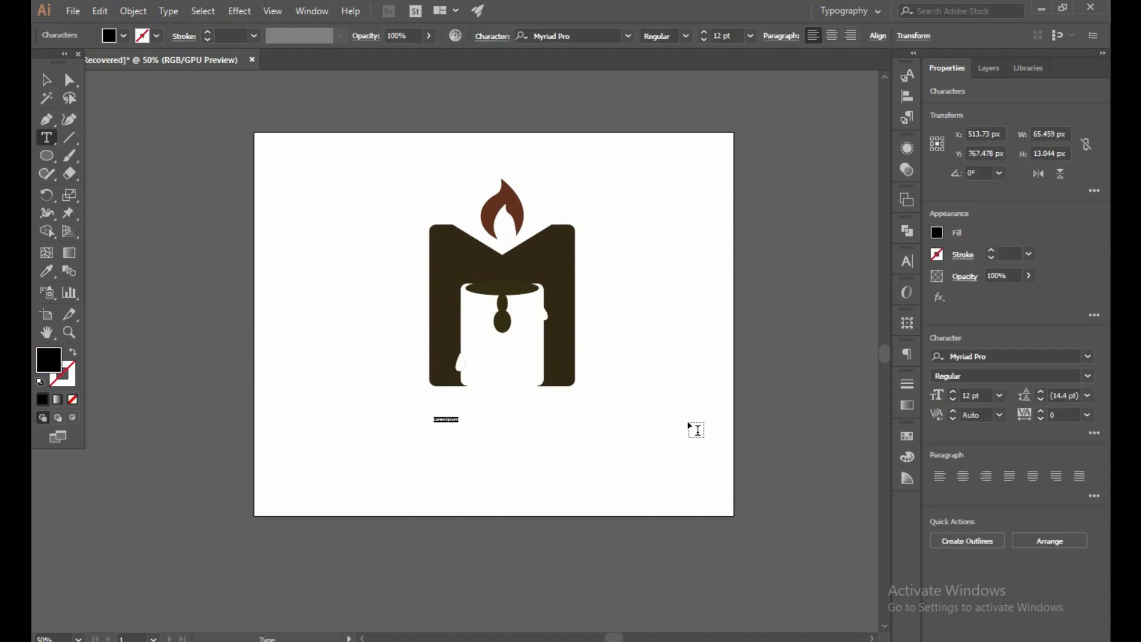
pyautogui.write('Me')
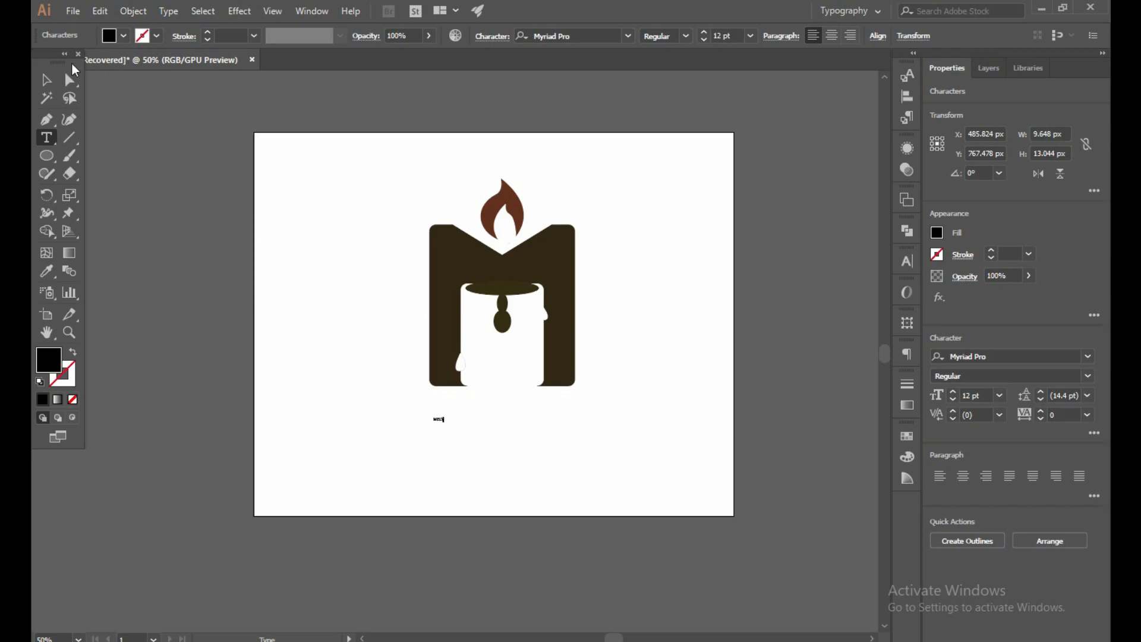
pyautogui.click(47, 80)
pyautogui.click(757, 37)
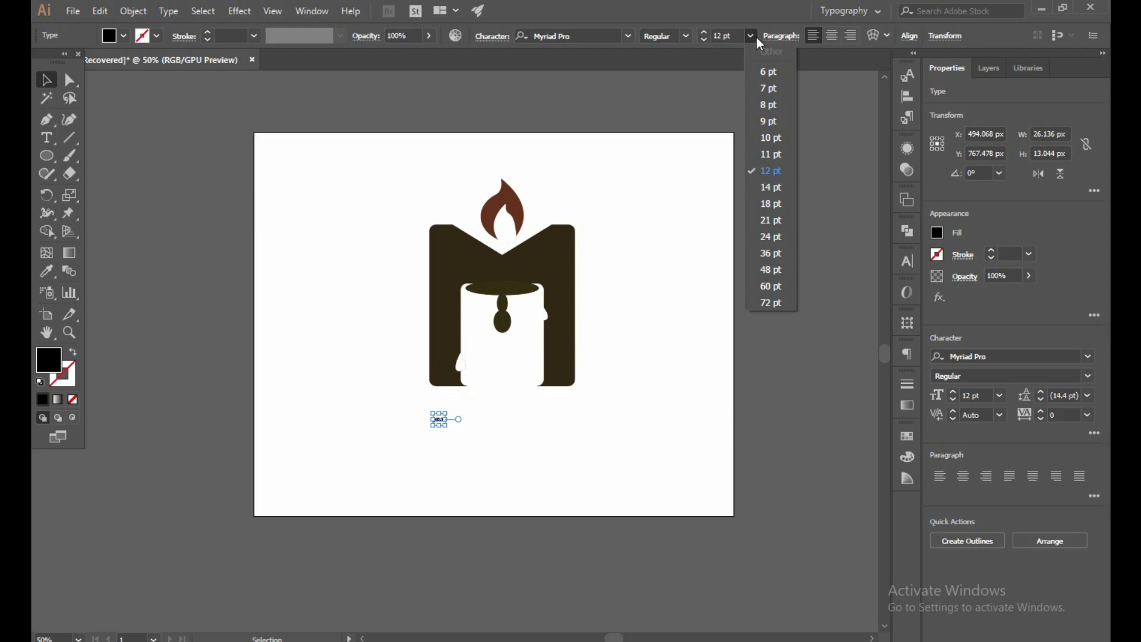
pyautogui.click(789, 298)
pyautogui.moveTo(471, 418); pyautogui.dragTo(502, 429)
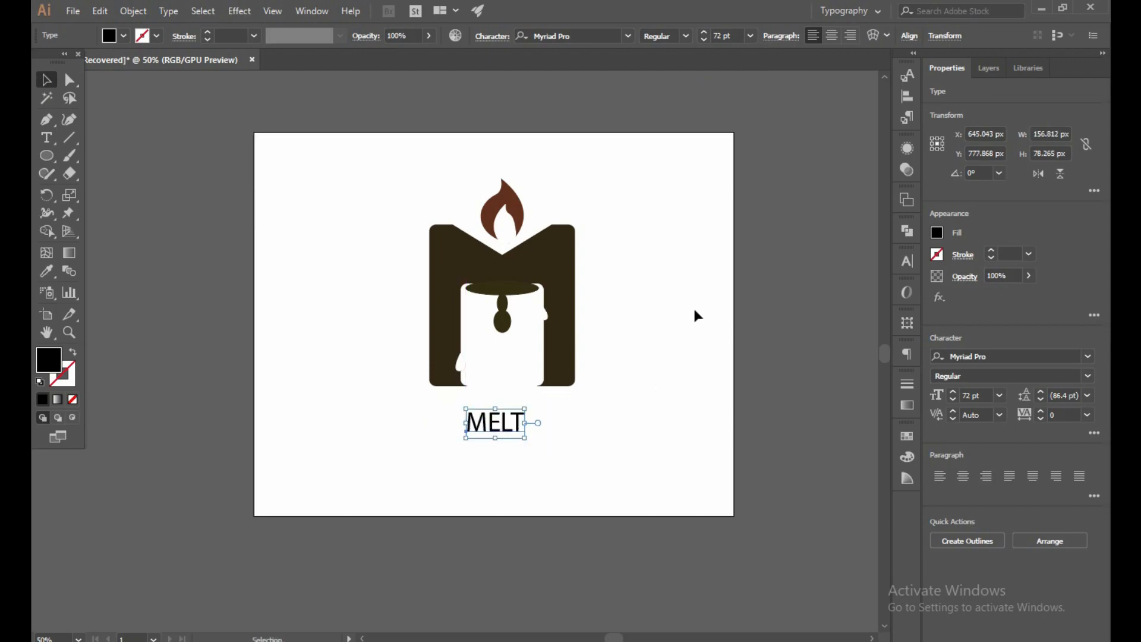
# Set the MELT text's font to Calibri Bold.
pyautogui.click(628, 37)
pyautogui.press('space')
pyautogui.moveTo(438, 166); pyautogui.dragTo(321, 155)
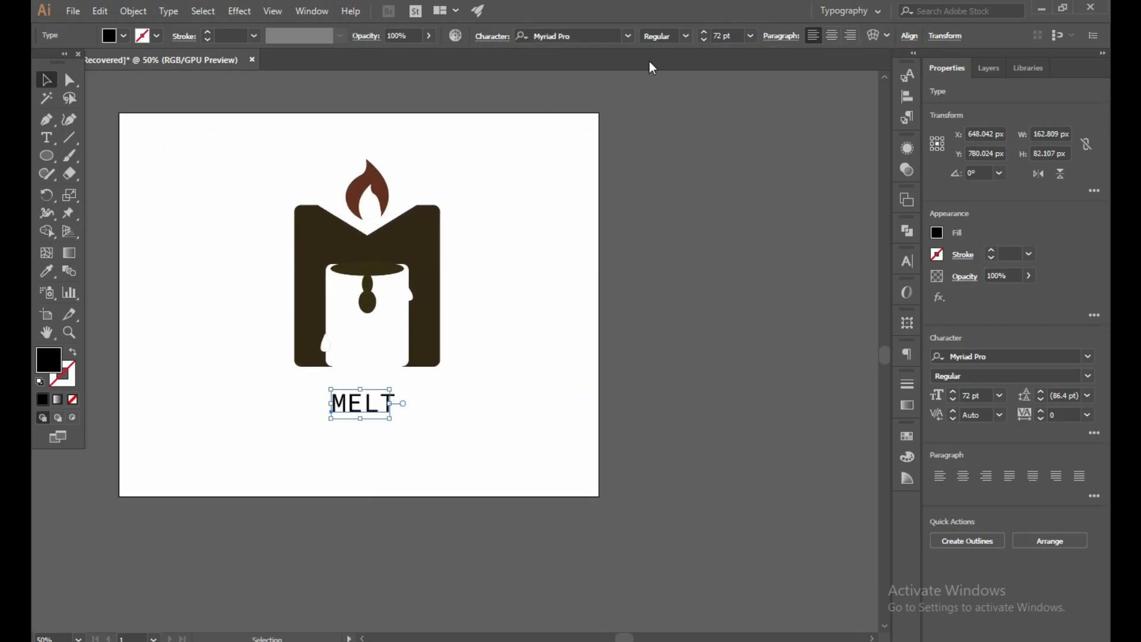
pyautogui.click(628, 36)
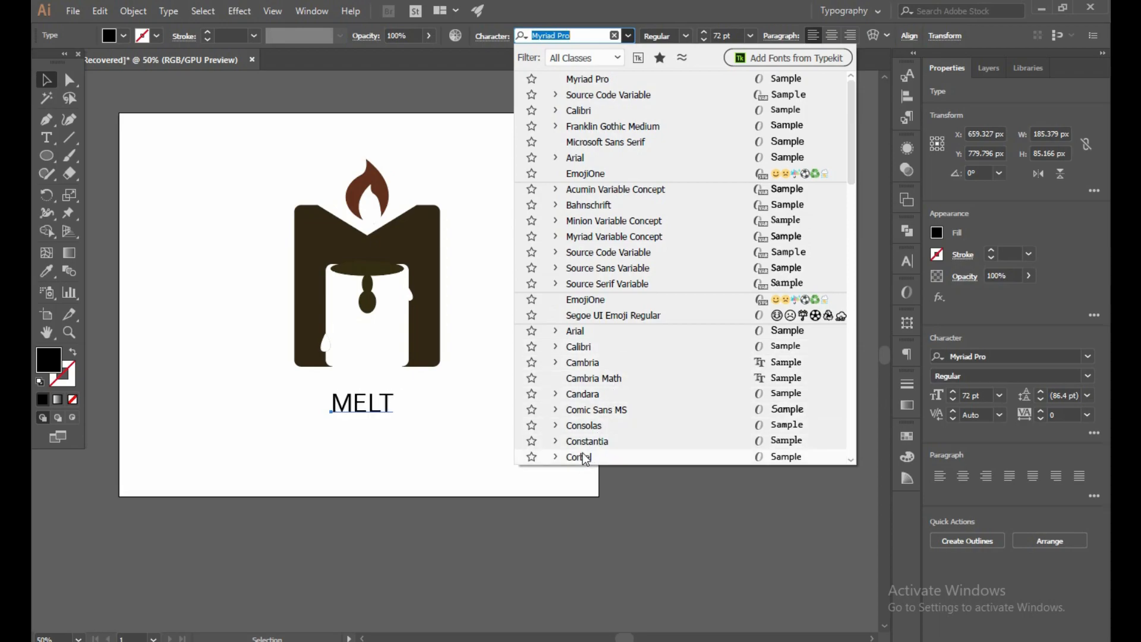
pyautogui.scroll(-1, 584, 458)
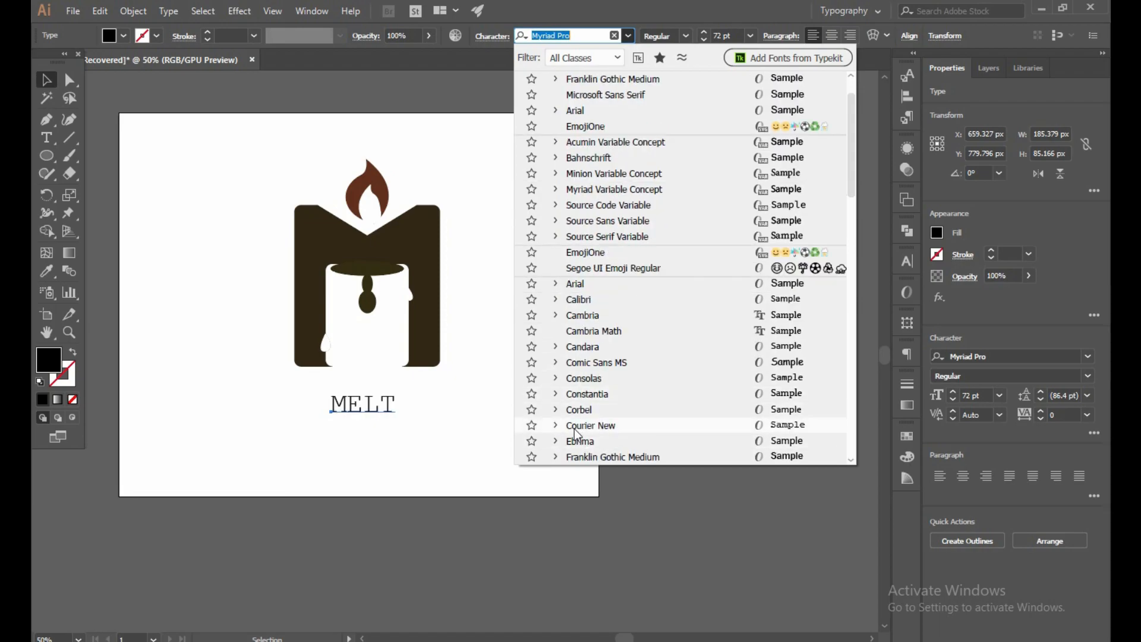
pyautogui.click(587, 302)
pyautogui.click(693, 34)
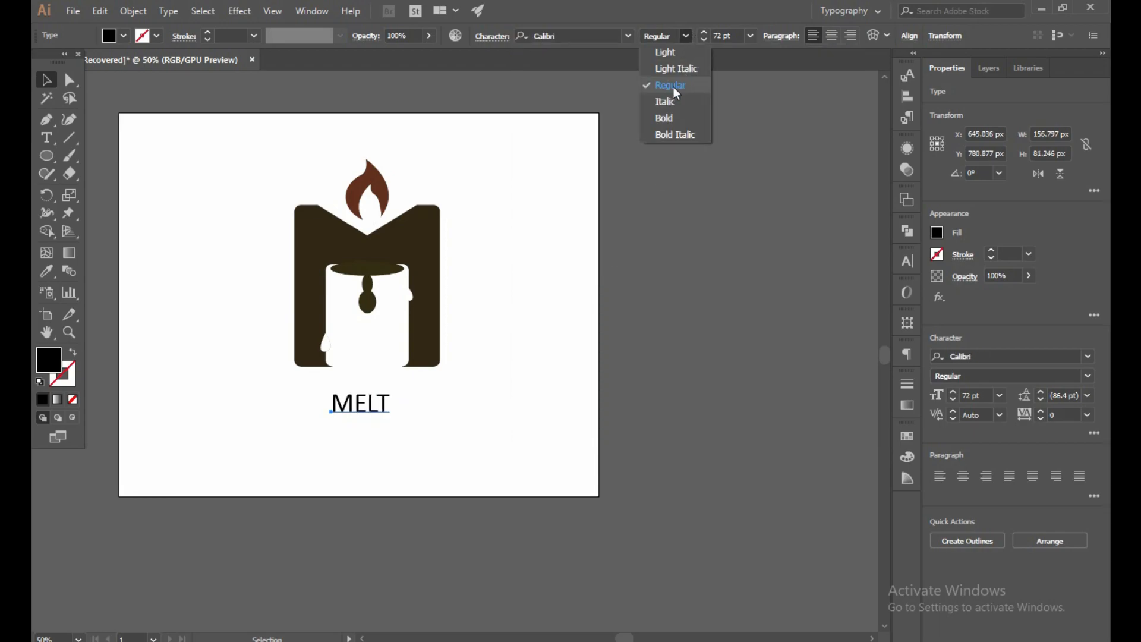
pyautogui.click(665, 122)
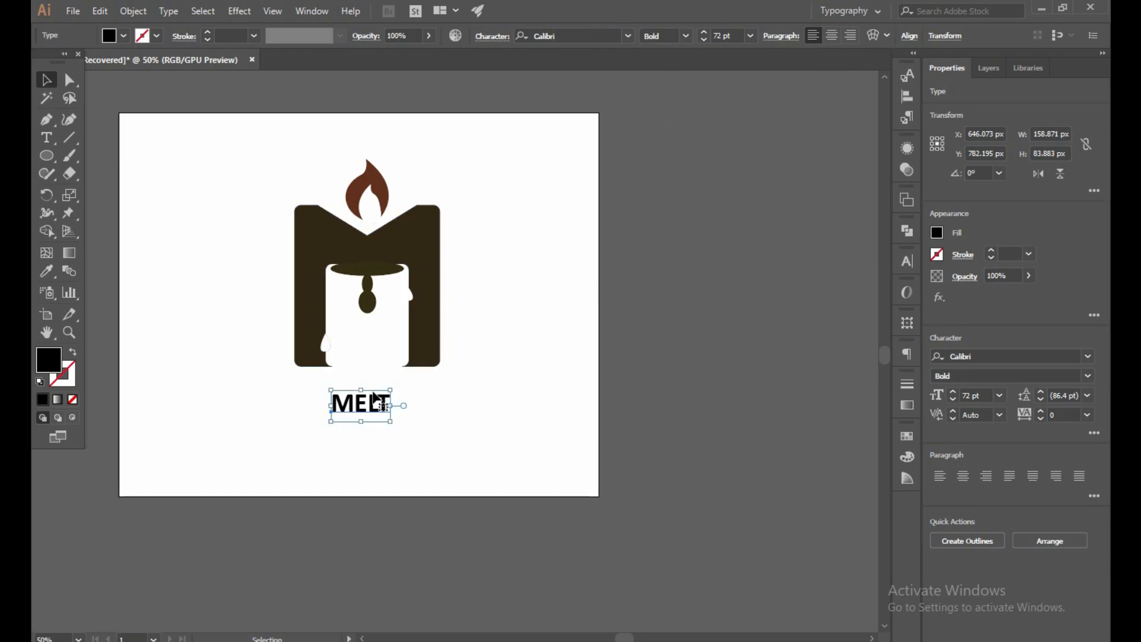
# Enlarge the MELT text to about 354 px wide and centre it under the M block.
pyautogui.moveTo(393, 407); pyautogui.dragTo(441, 404)
pyautogui.moveTo(431, 404); pyautogui.dragTo(395, 419)
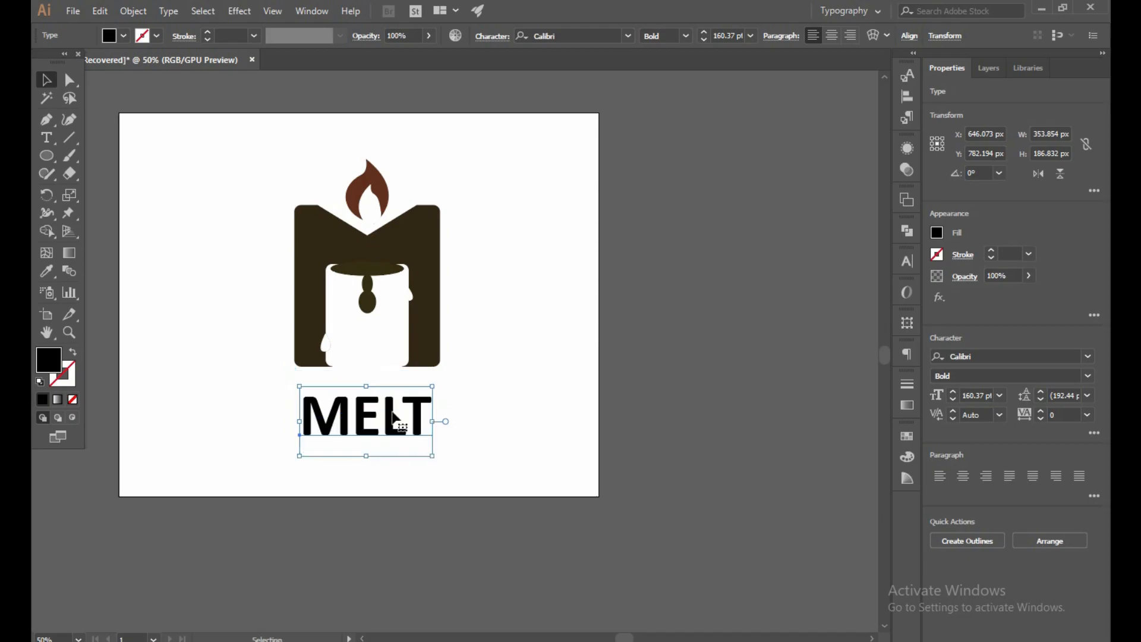
pyautogui.click(605, 390)
# Start a Round Corners effect on the MELT text with the preview turned on.
pyautogui.click(382, 425)
pyautogui.click(272, 11)
pyautogui.click(272, 11)
pyautogui.click(240, 11)
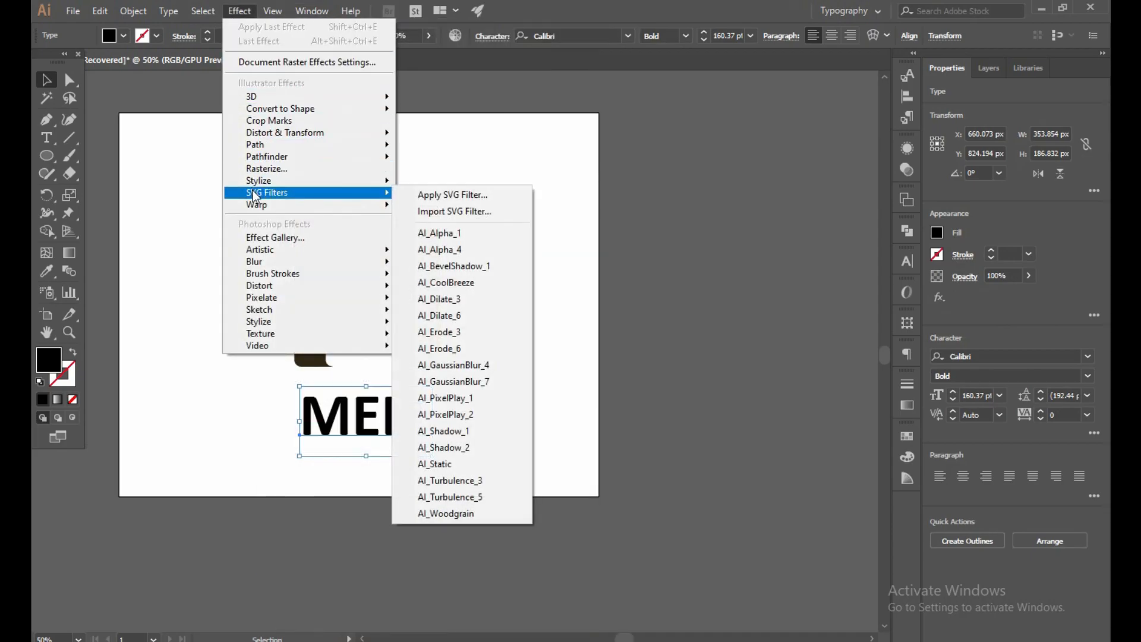
pyautogui.moveTo(260, 214)
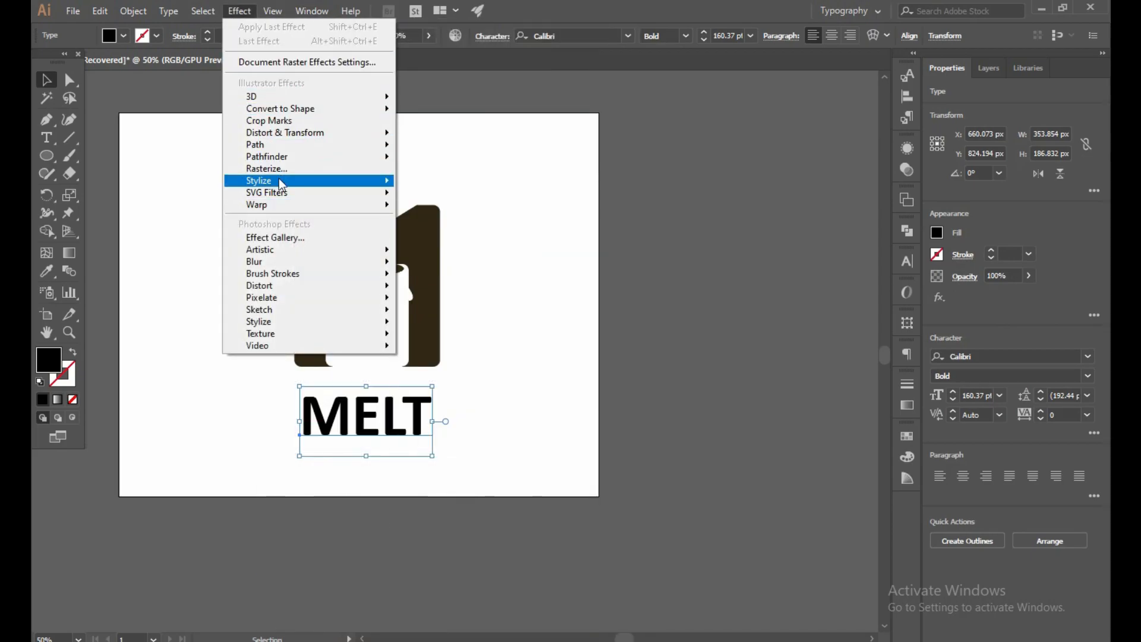
pyautogui.moveTo(363, 183)
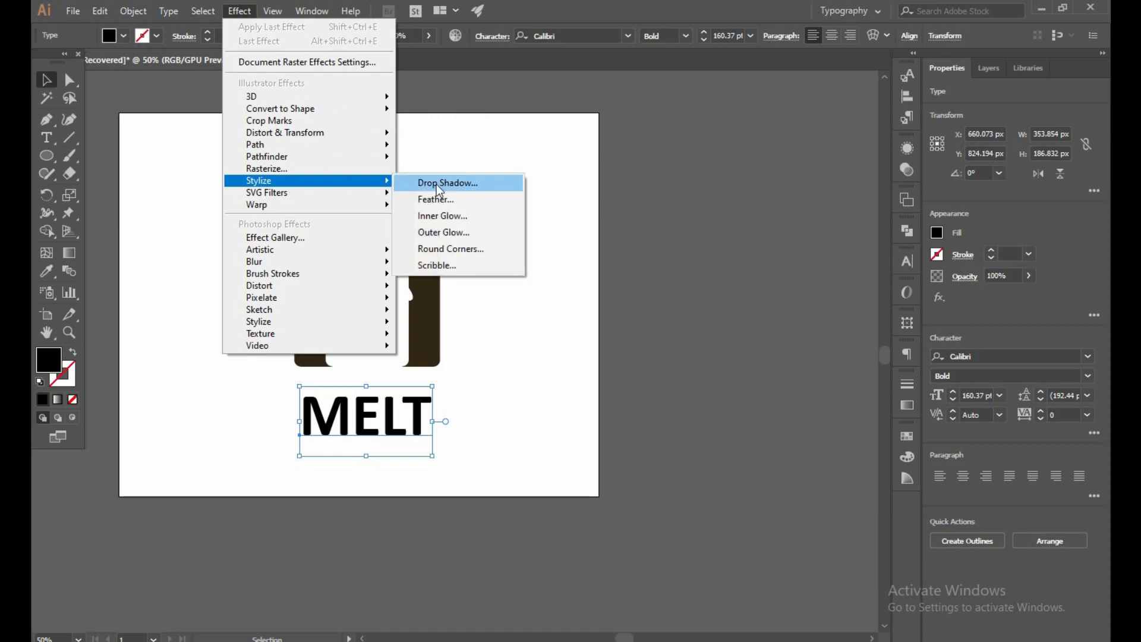
pyautogui.click(450, 248)
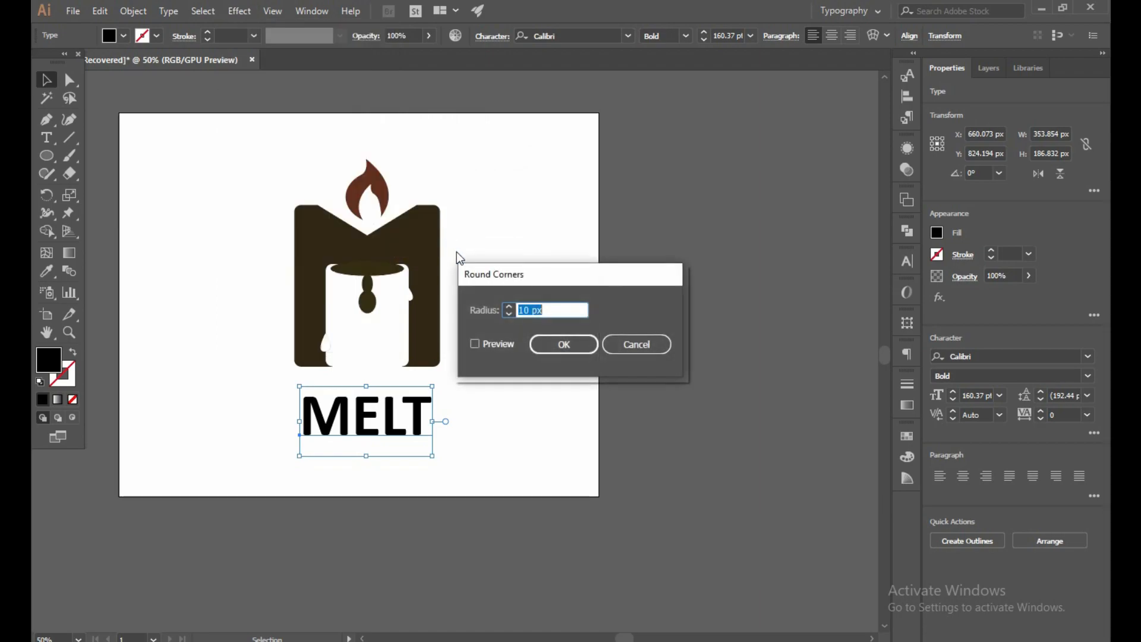
pyautogui.click(484, 344)
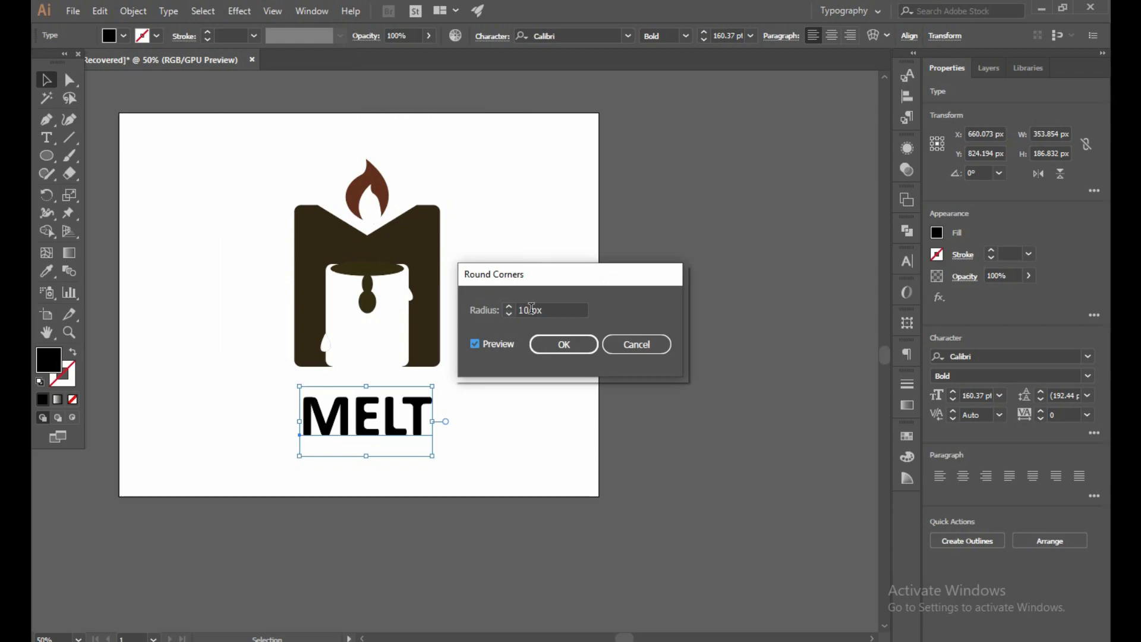
# Raise the corner radius to 17 px, step it back down by several pixels, and apply the effect to the MELT text.
pyautogui.click(513, 310)
pyautogui.click(513, 311)
pyautogui.click(511, 308)
pyautogui.click(510, 309)
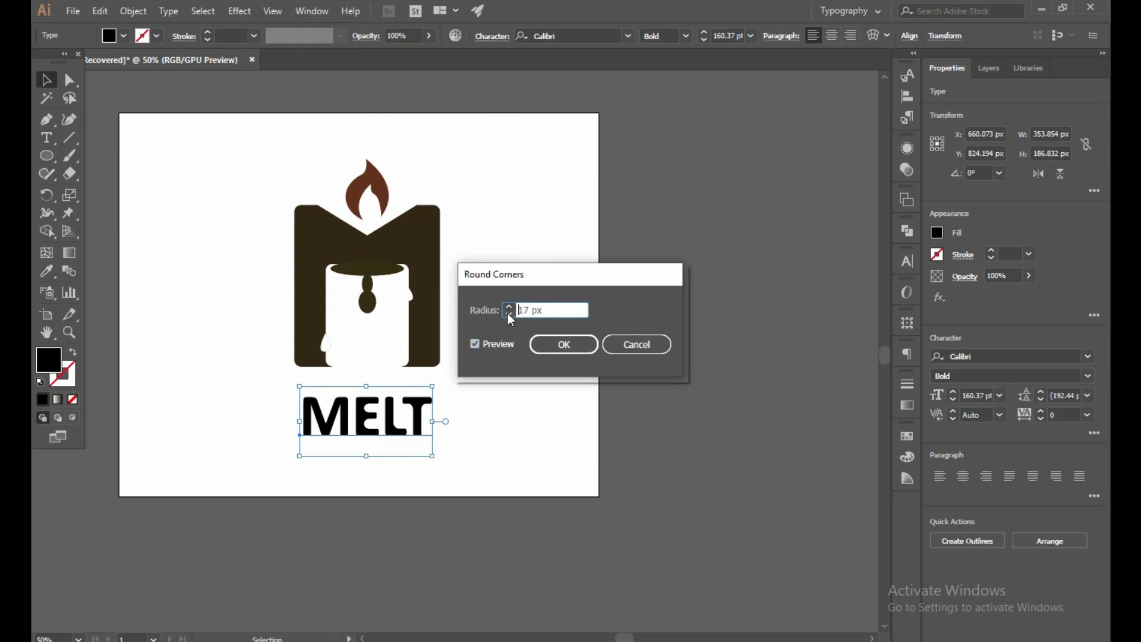
pyautogui.click(508, 316)
pyautogui.click(509, 315)
pyautogui.click(509, 315)
pyautogui.click(509, 314)
pyautogui.click(509, 315)
pyautogui.click(510, 315)
pyautogui.click(563, 344)
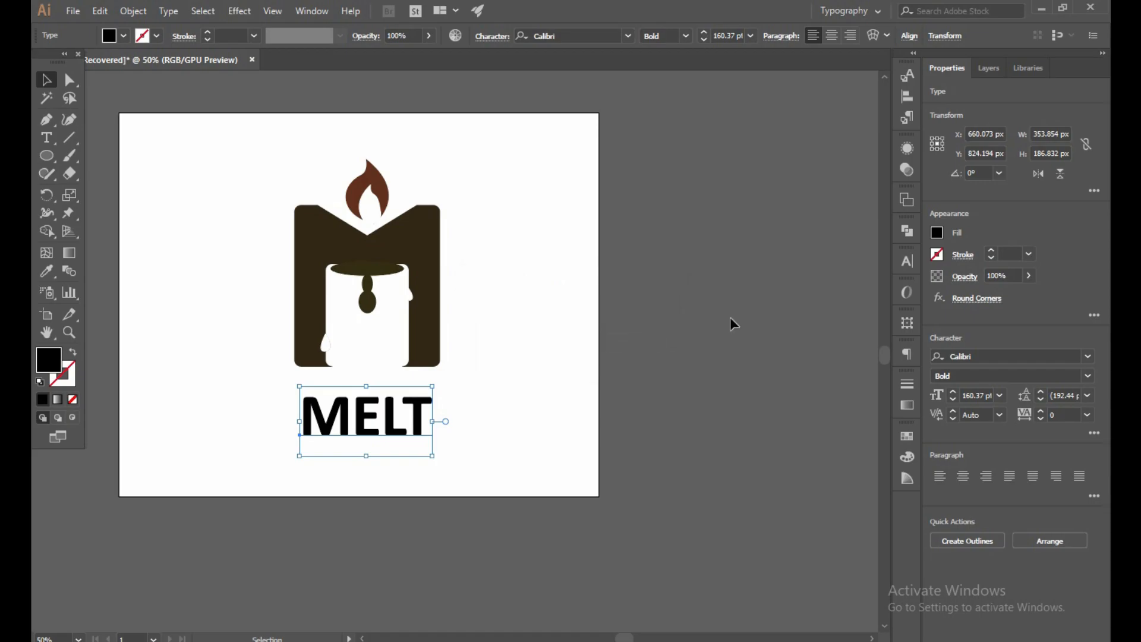
pyautogui.click(731, 323)
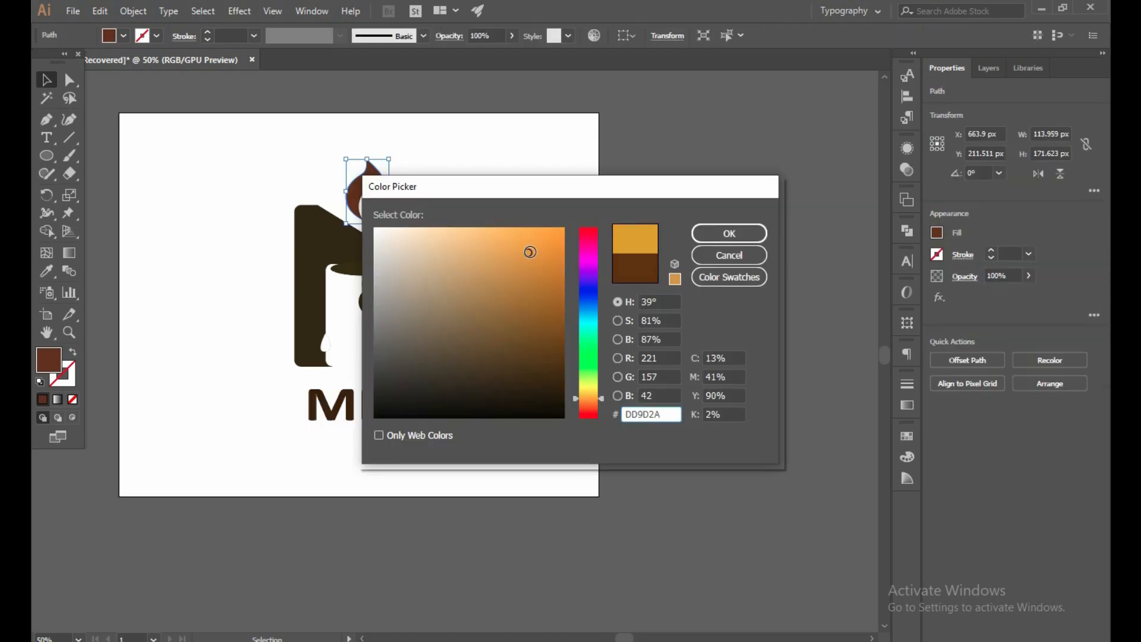
# Fill the outer flame with orange D39629 and deselect it.
pyautogui.moveTo(529, 252); pyautogui.dragTo(527, 260)
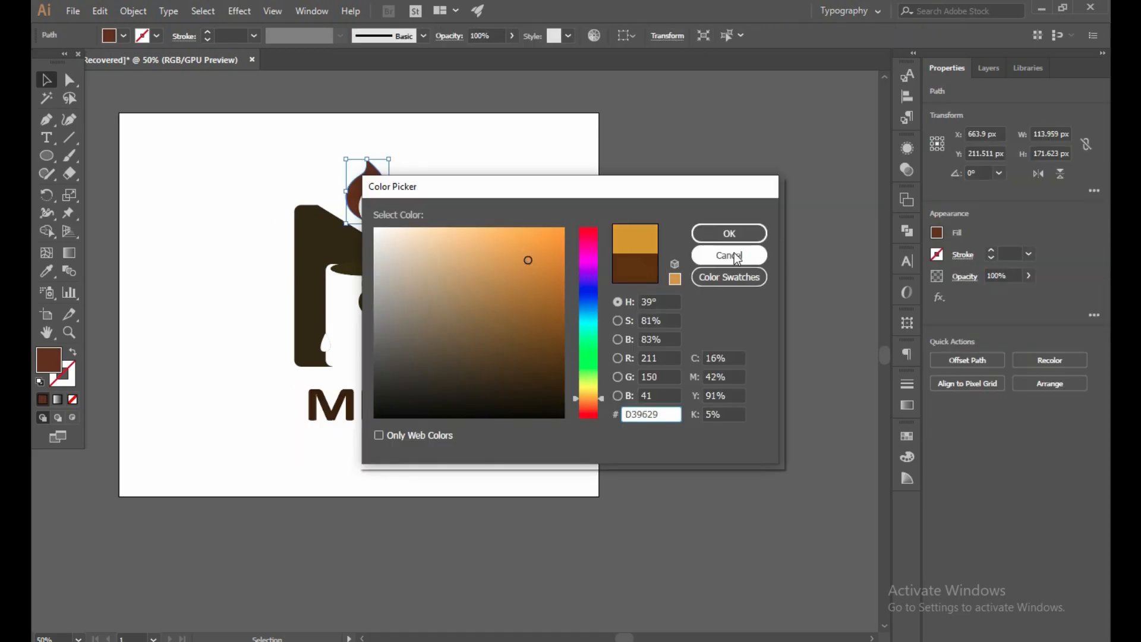
pyautogui.click(729, 233)
pyautogui.click(671, 176)
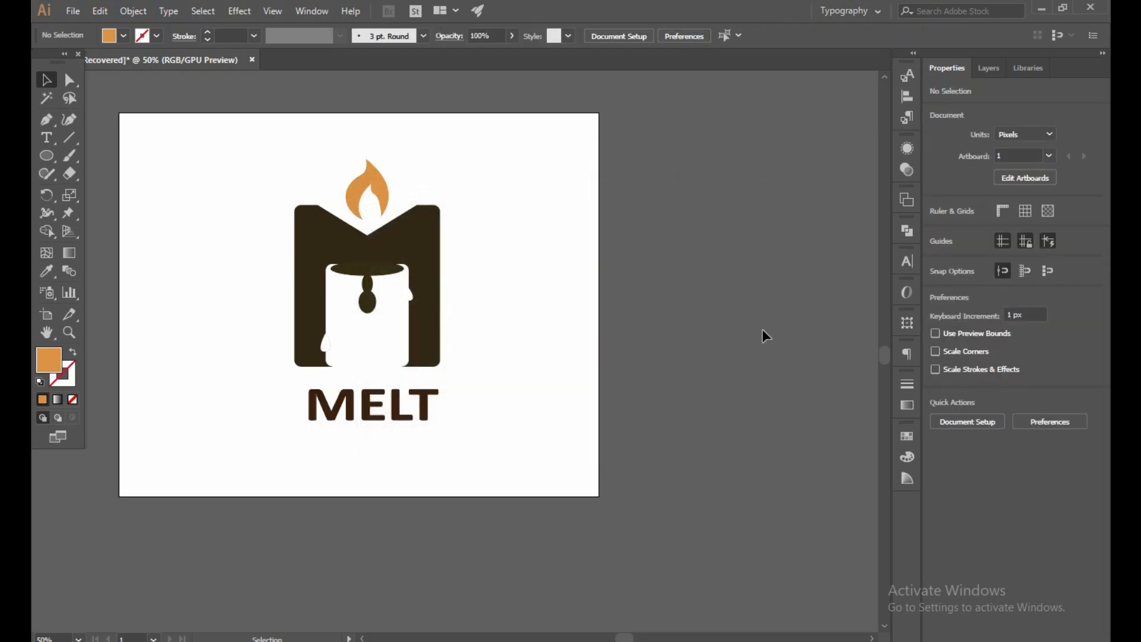